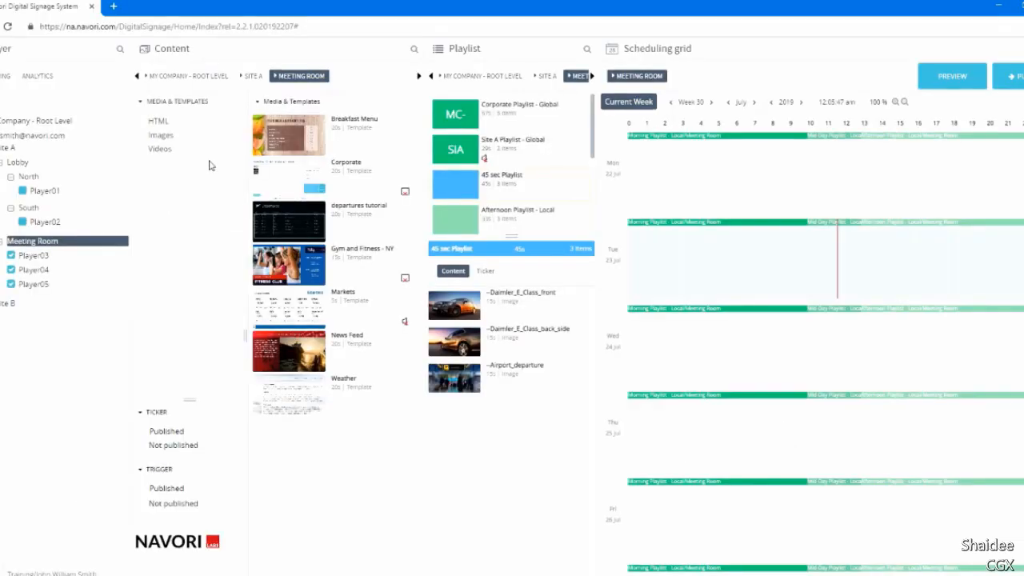
- Add a new template to the Meeting Room content and name it Corporate template
right_click(272, 106)
mouse_move(288, 112)
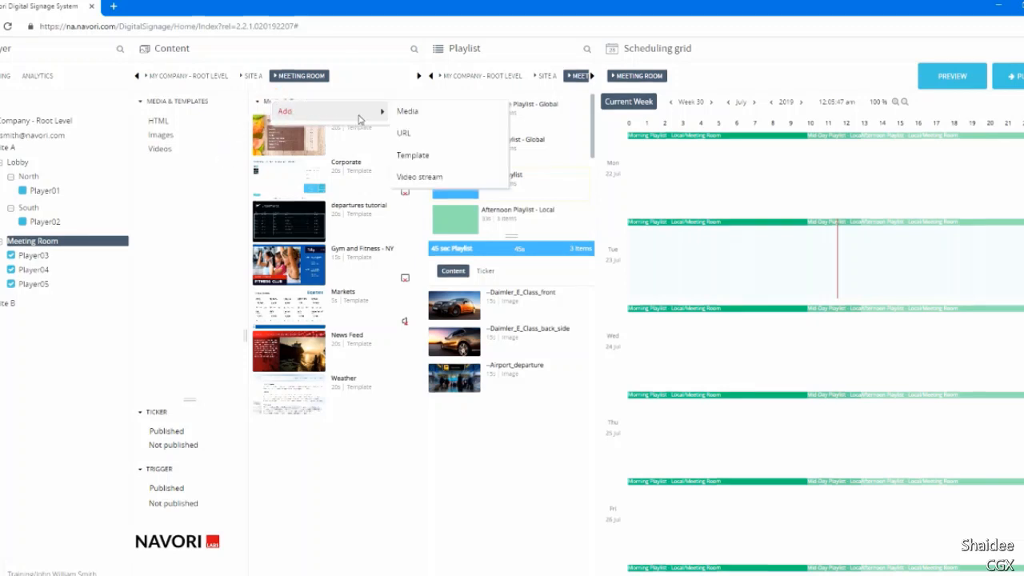
left_click(427, 155)
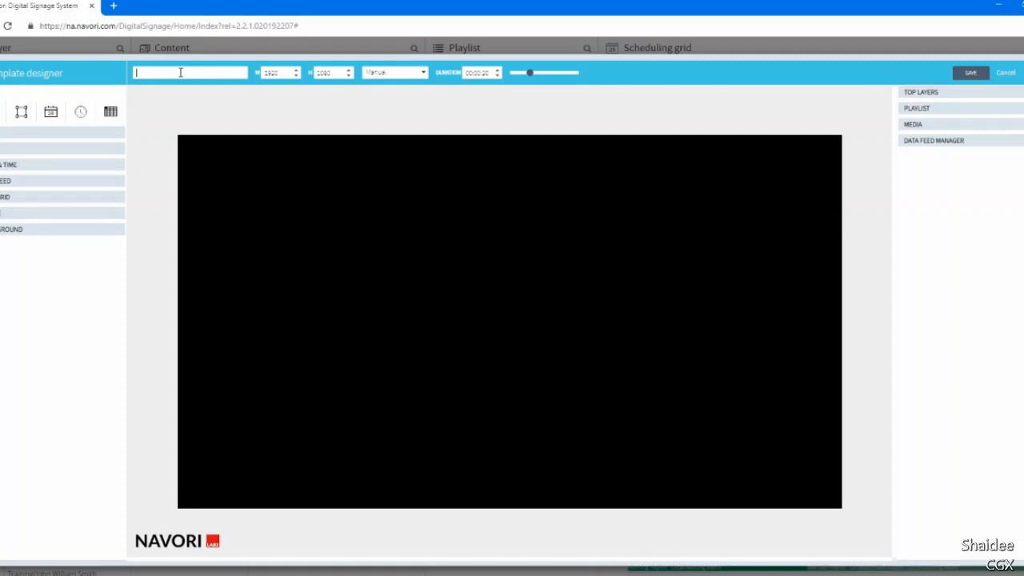
type("Corporate")
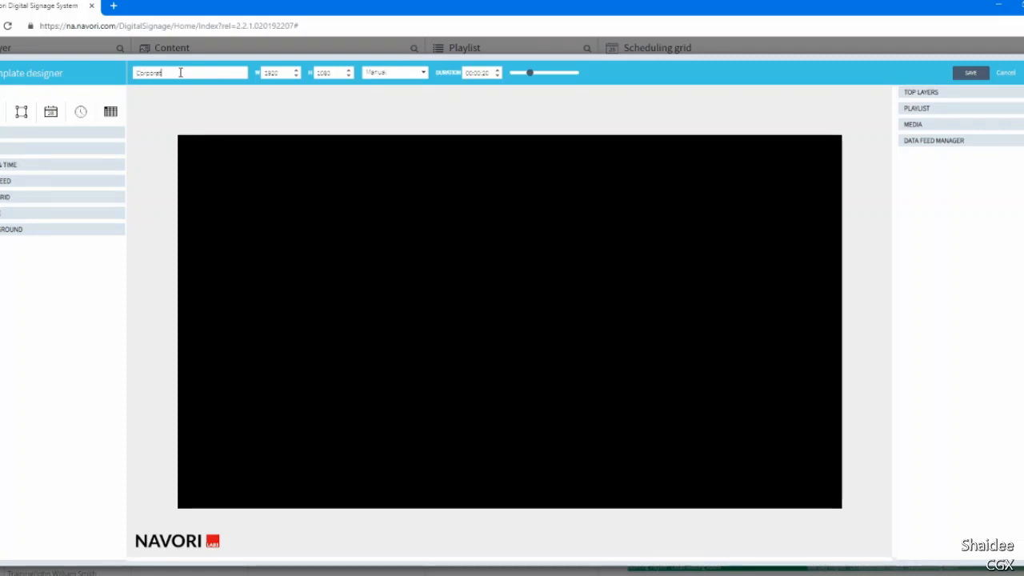
type(" template")
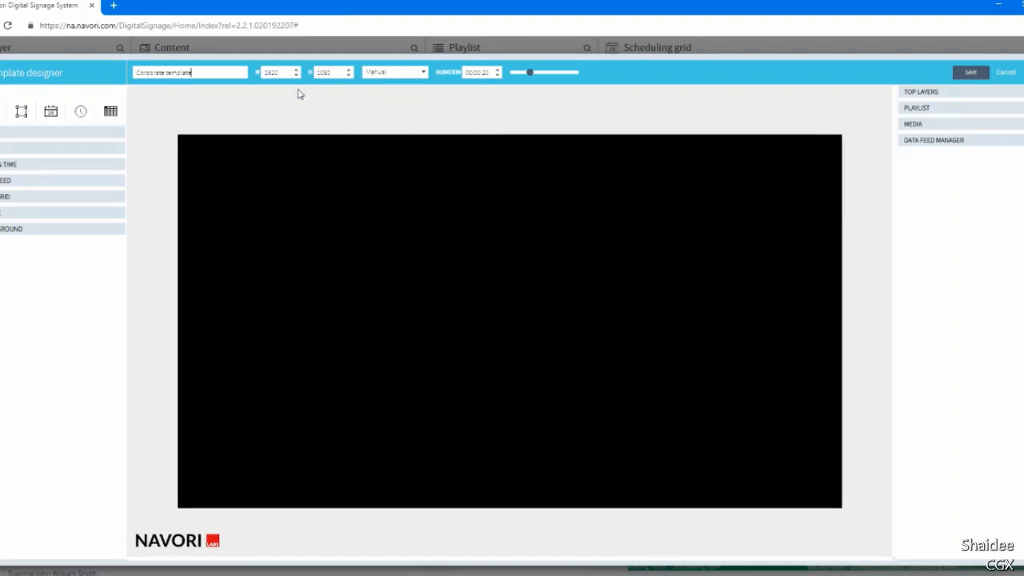
left_click(349, 69)
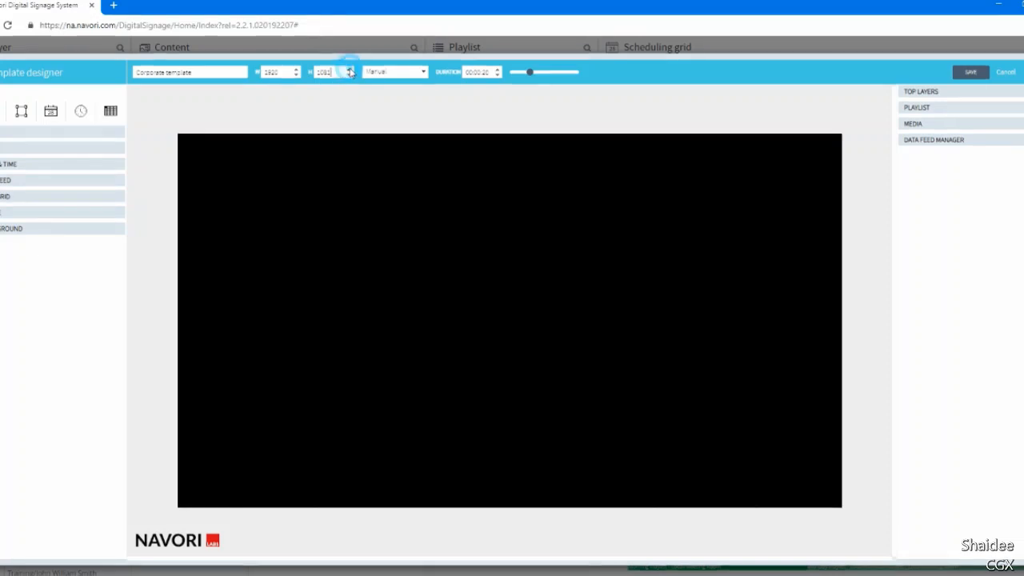
left_click(348, 69)
left_click(349, 69)
left_click(348, 69)
left_click(349, 68)
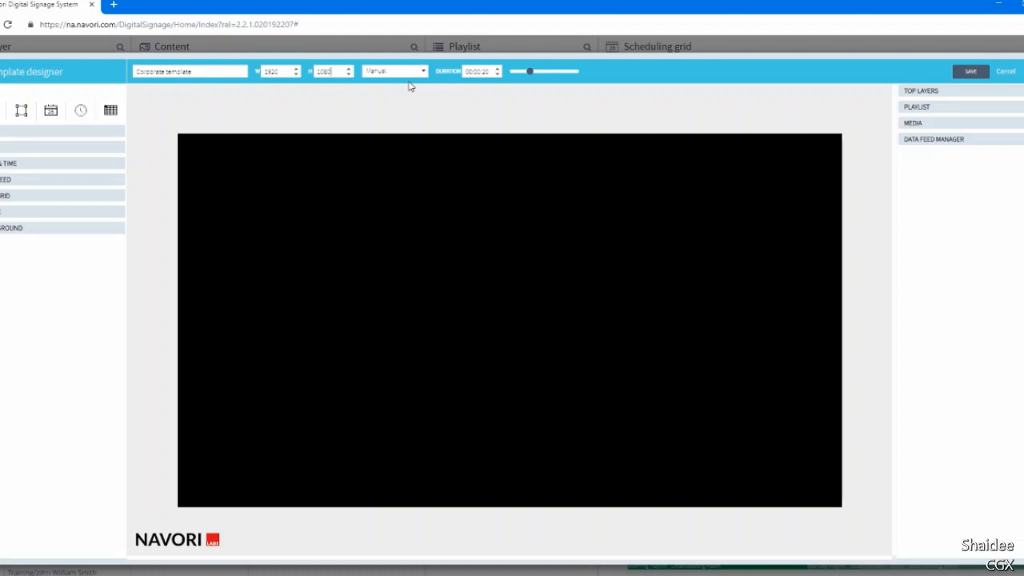
left_click(498, 69)
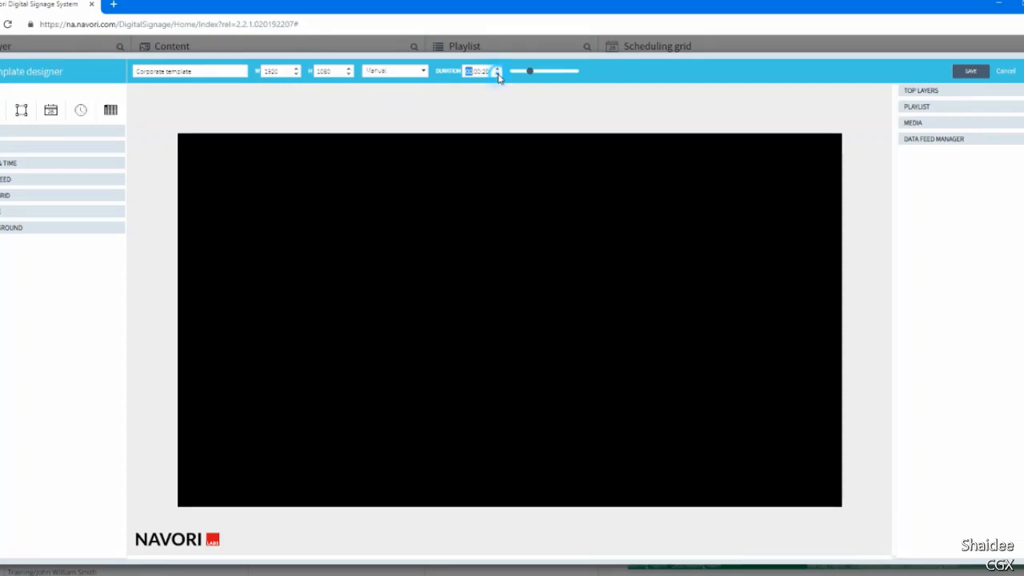
left_click(498, 95)
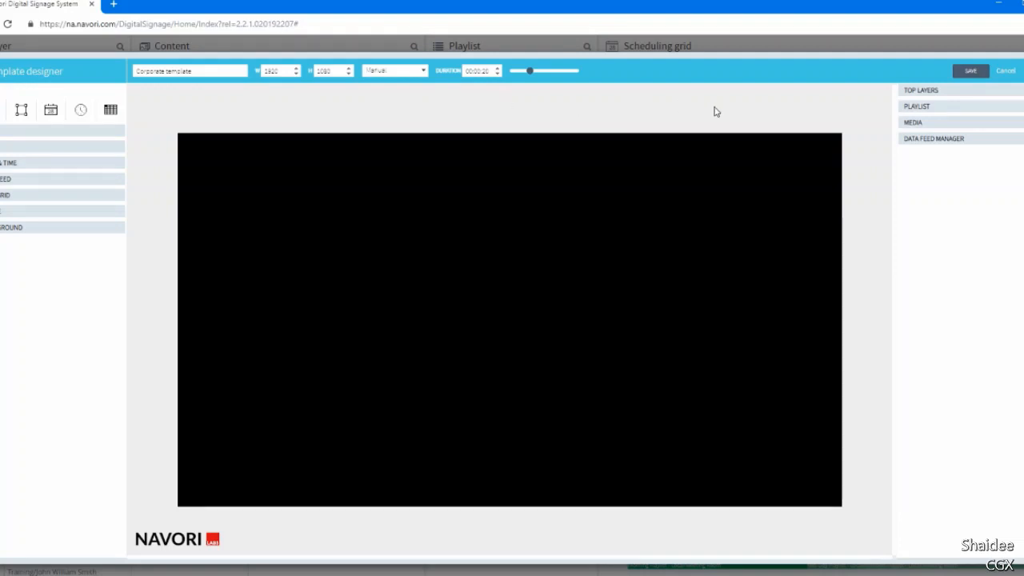
- Place the 45 sec Playlist on the canvas as a playlist zone at about X 200, Y 145
left_click(914, 112)
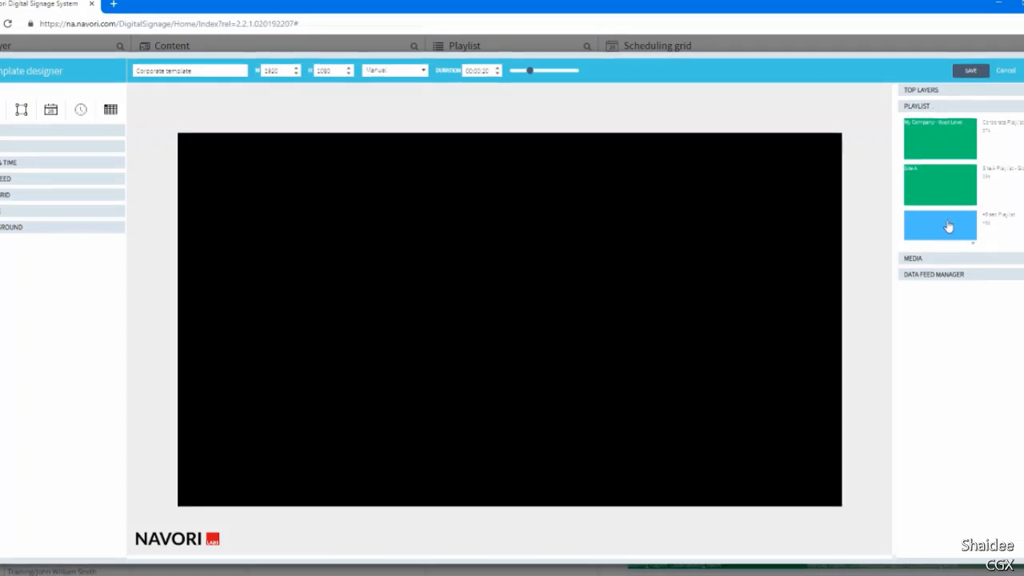
left_click_drag(948, 227, 359, 238)
left_click_drag(581, 334, 527, 292)
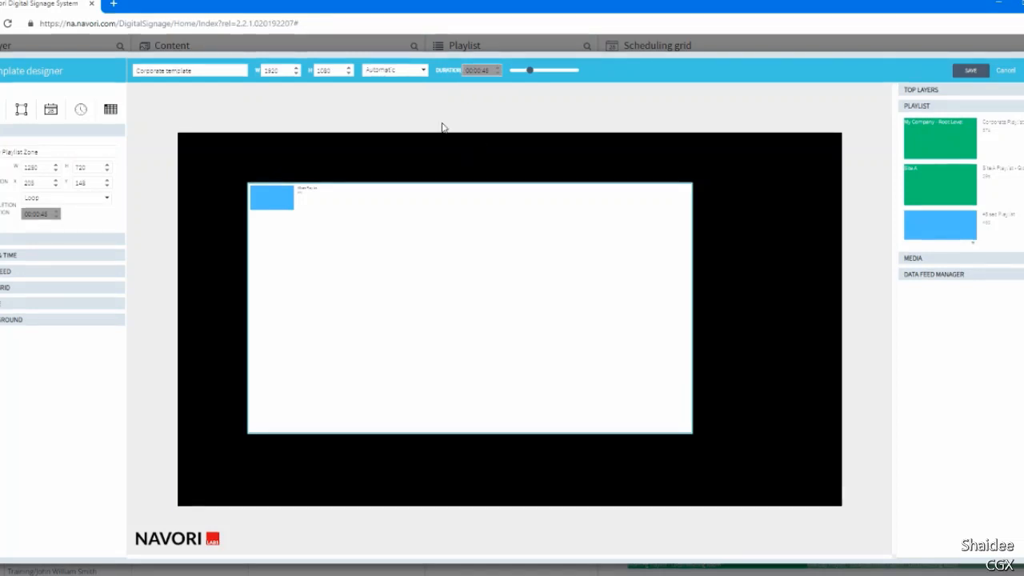
- Switch the template's duration mode to Manual and set the duration to 01:00:00
left_click(400, 71)
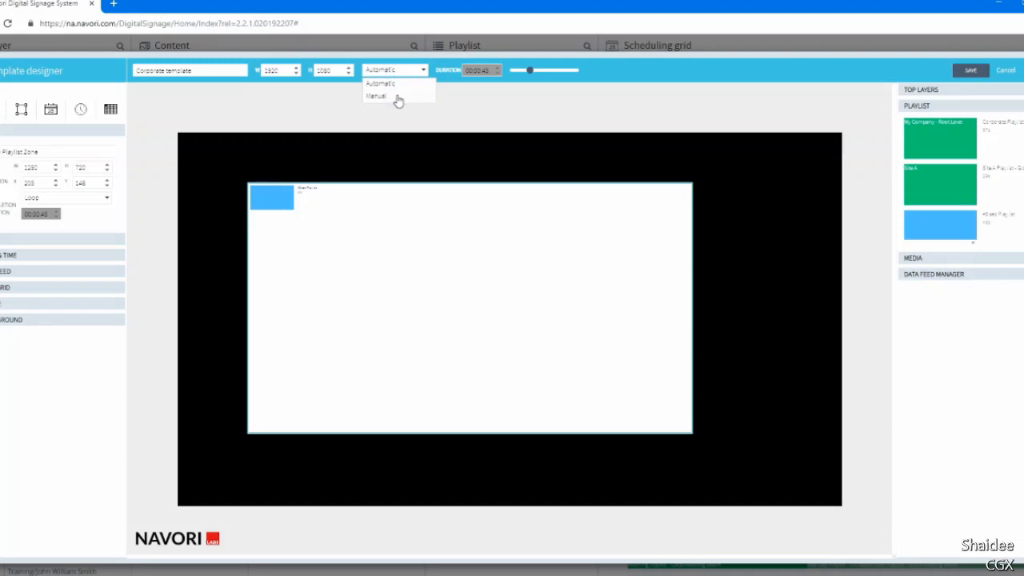
left_click(378, 96)
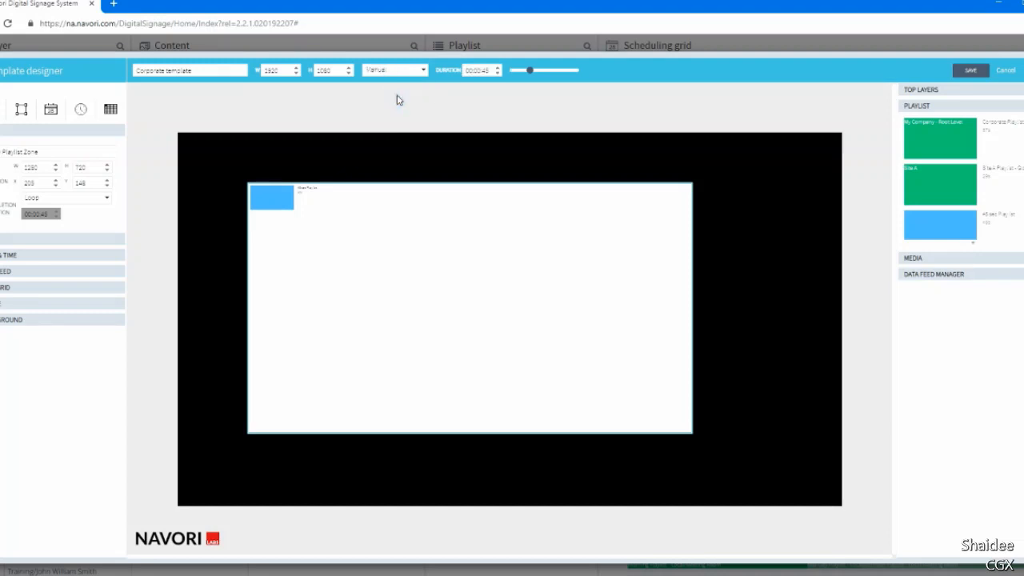
left_click(470, 71)
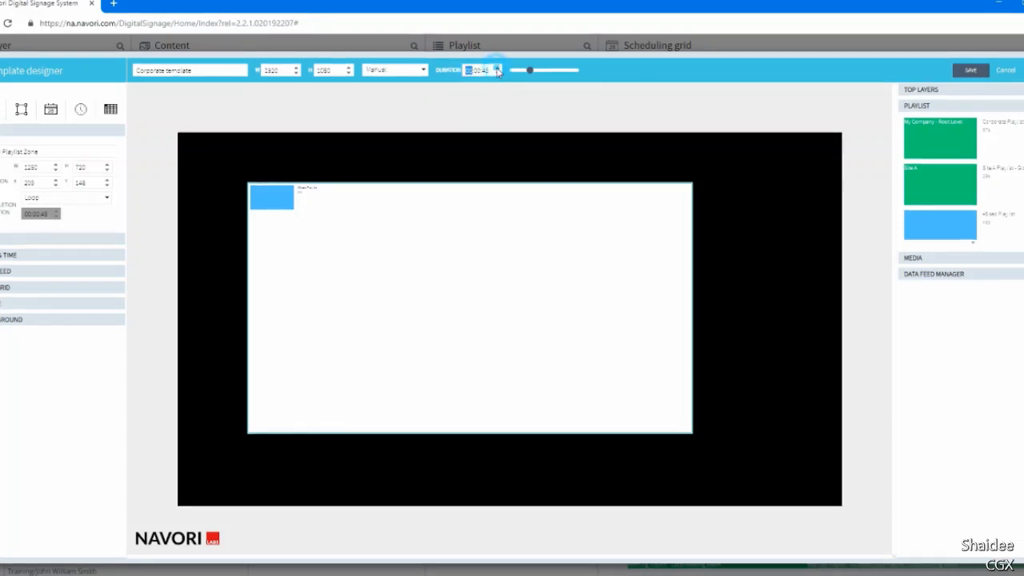
left_click(486, 70)
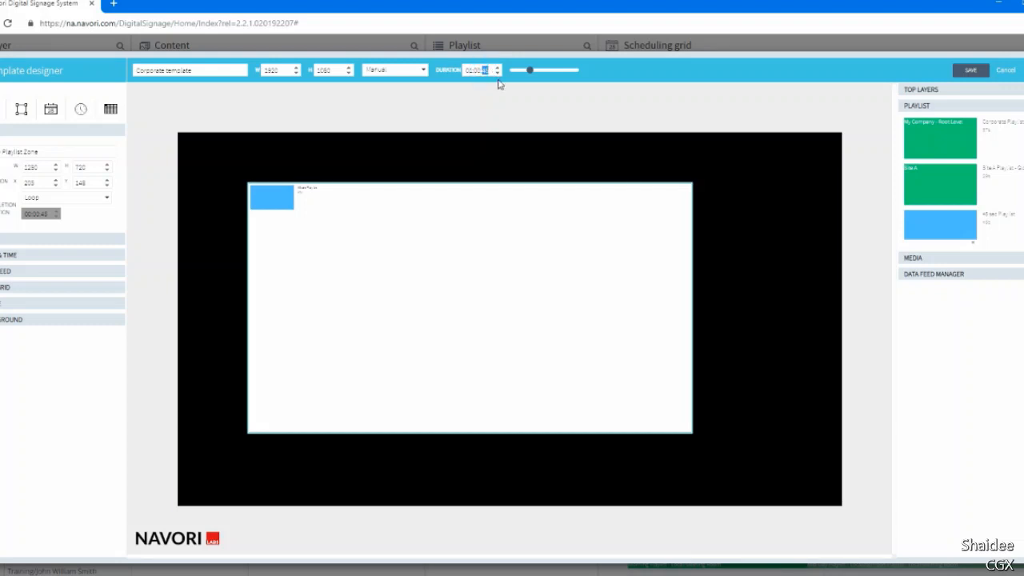
left_click(506, 92)
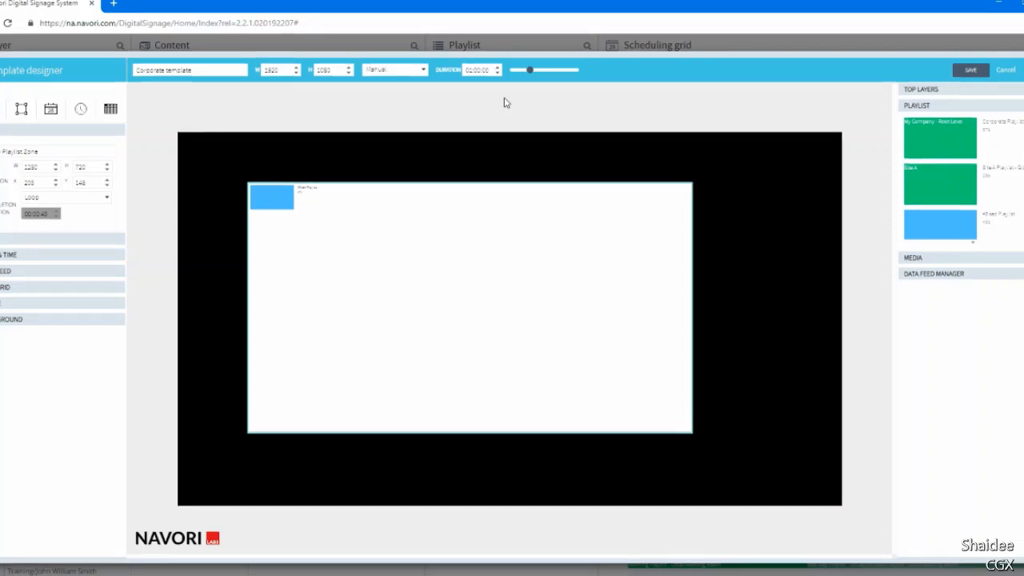
- Set the template's background to the solid blue colour #2151c5
left_click(543, 70)
left_click_drag(543, 71, 533, 71)
left_click(68, 320)
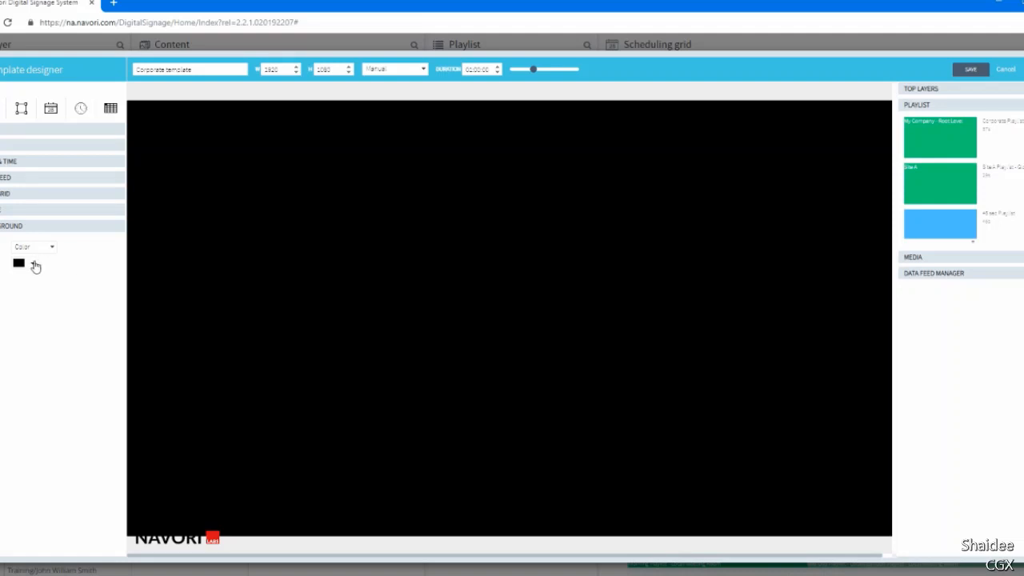
left_click(33, 263)
left_click(65, 300)
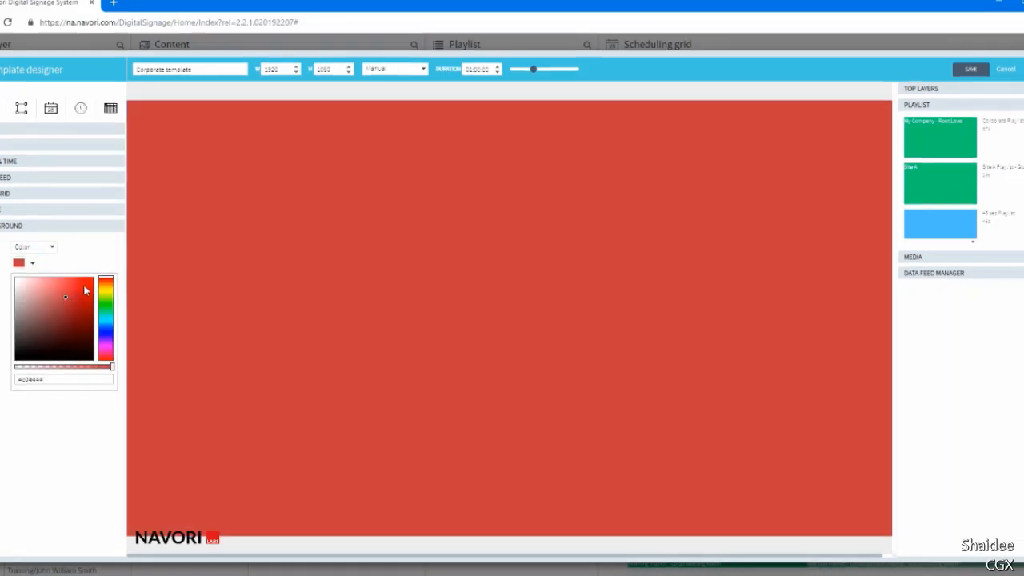
left_click(83, 287)
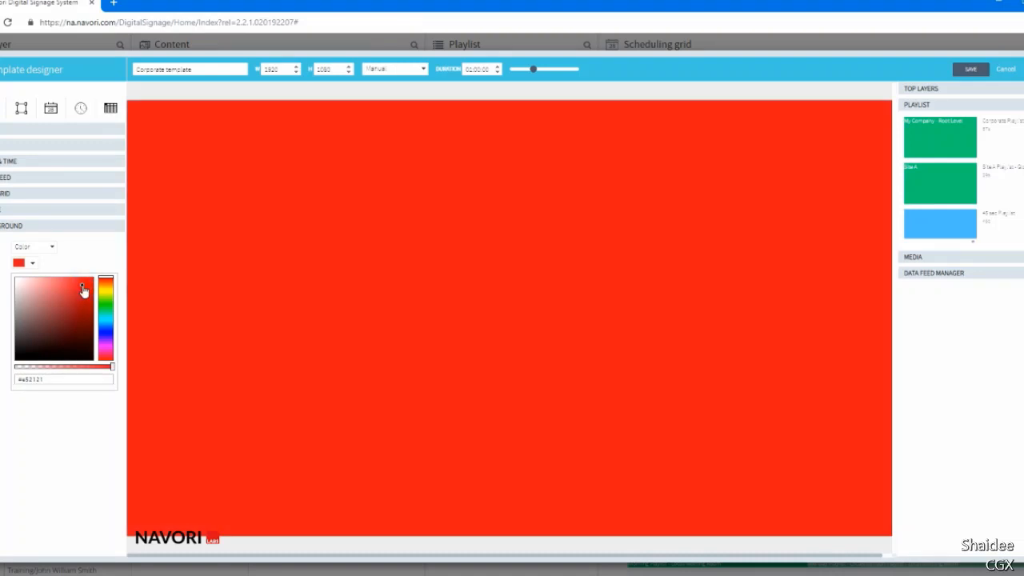
left_click(106, 328)
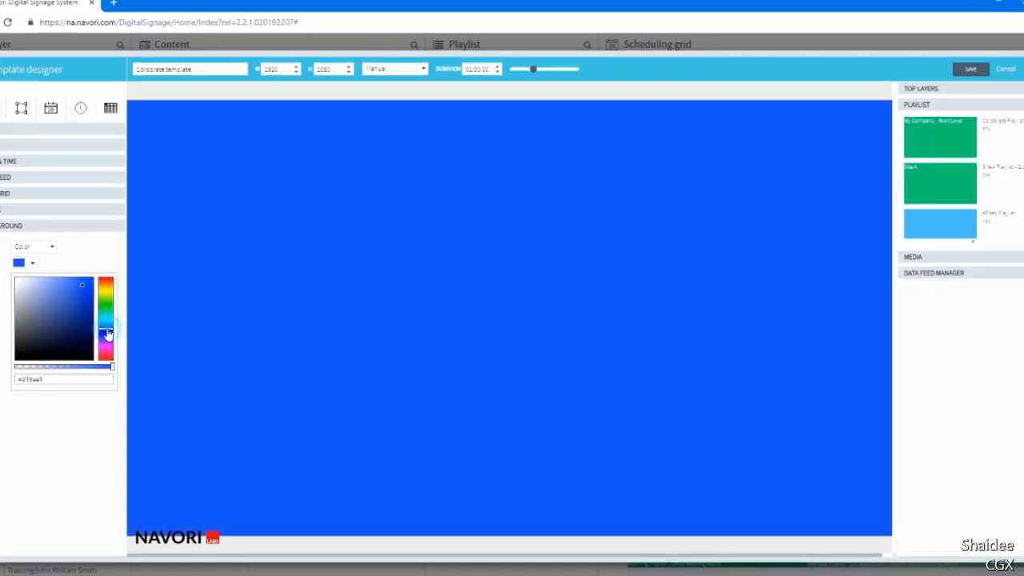
left_click(81, 300)
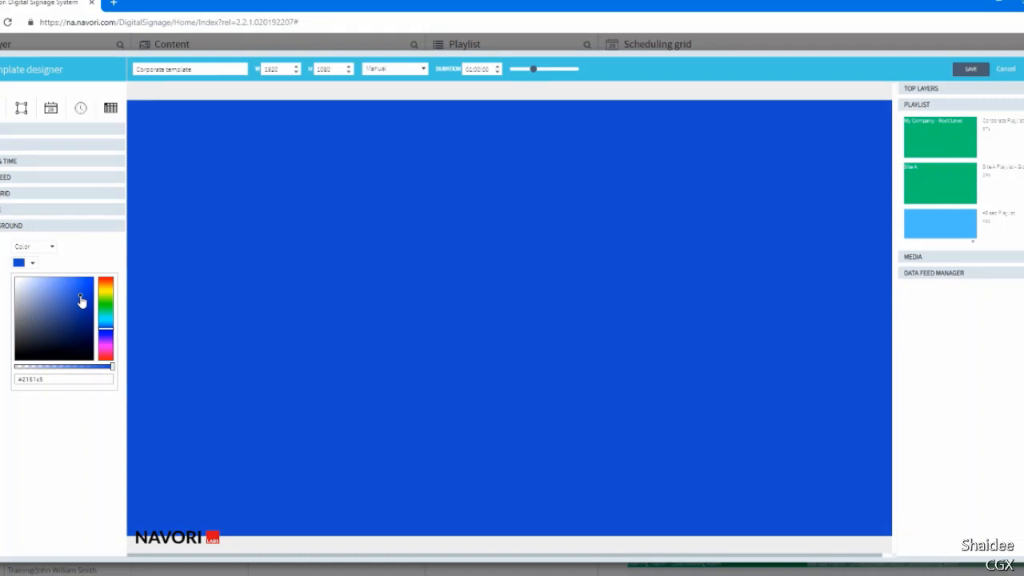
left_click(82, 256)
left_click(32, 263)
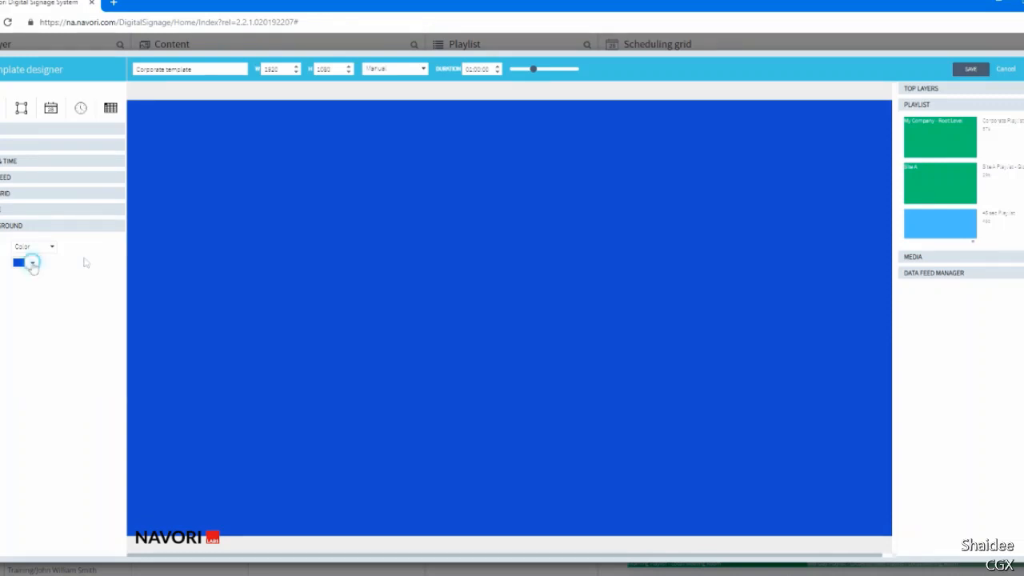
left_click_drag(58, 378, 5, 389)
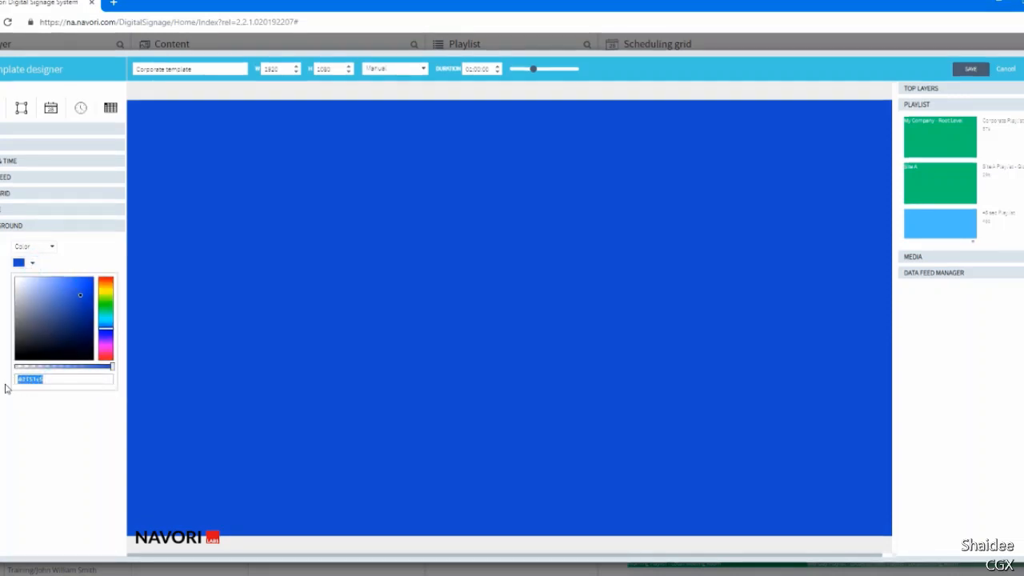
left_click(4, 396)
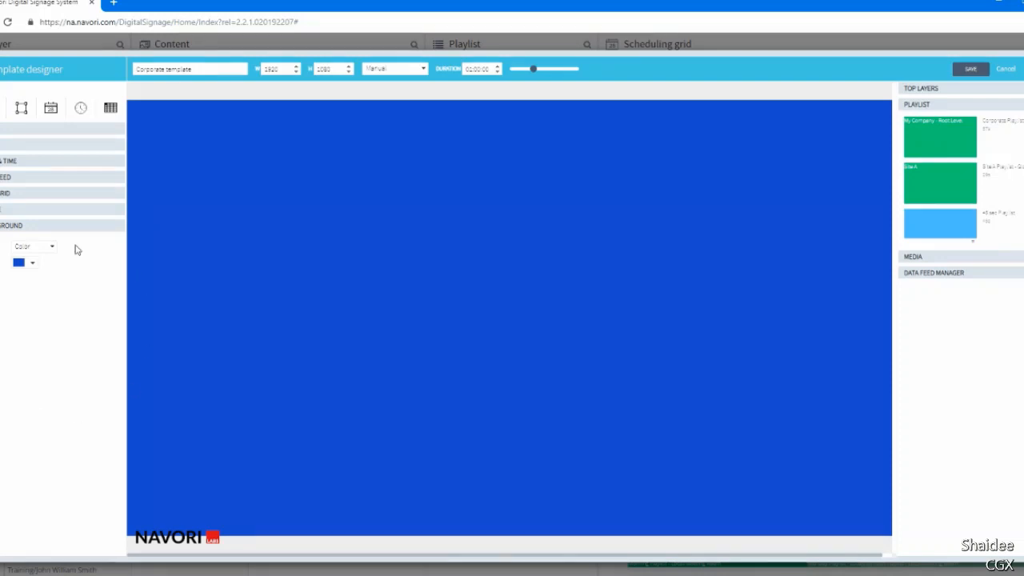
- Change the background type to Image and upload Template Background.jpg from the Template Assets folder
left_click(51, 246)
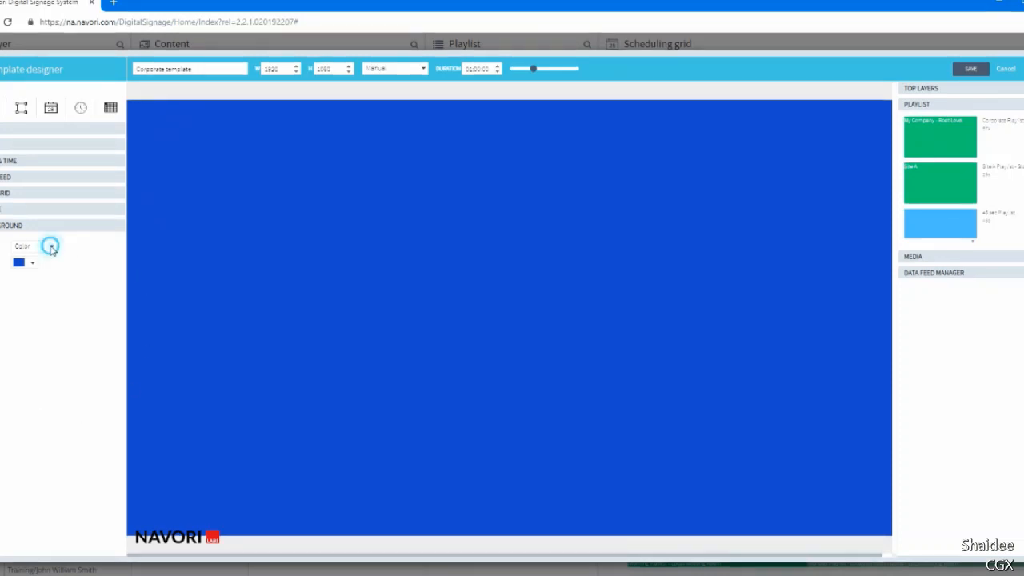
left_click(46, 276)
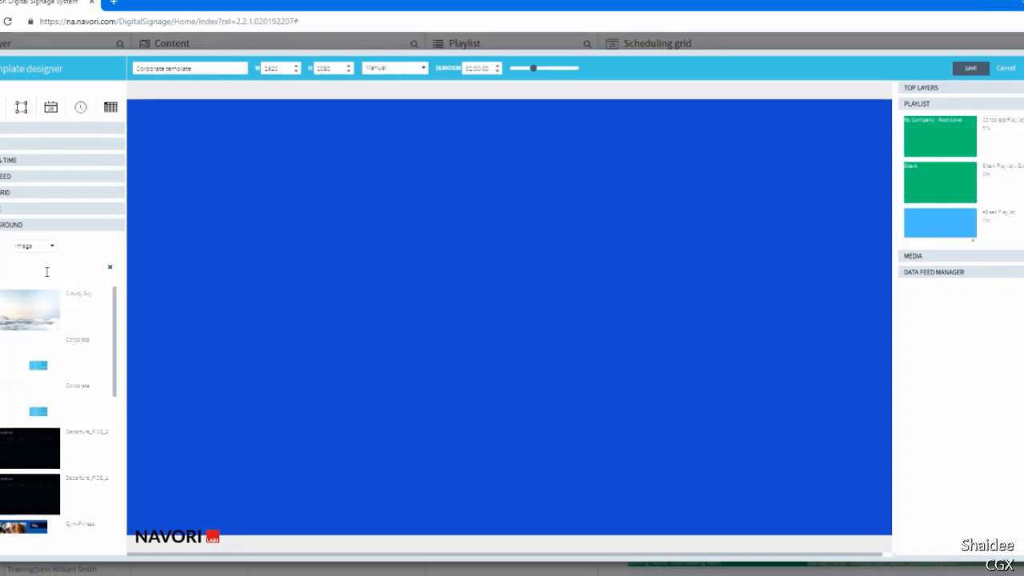
right_click(48, 339)
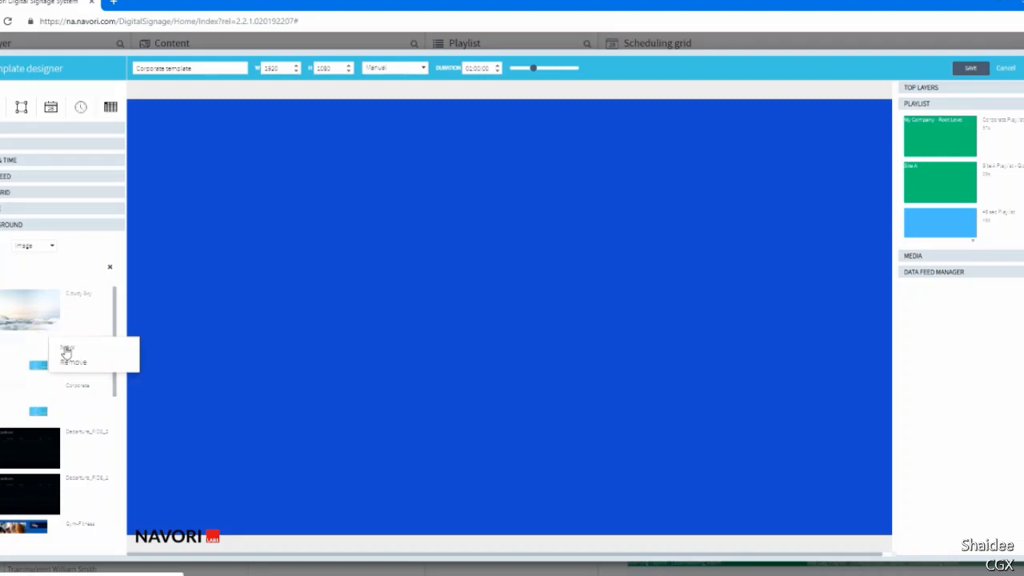
left_click(65, 349)
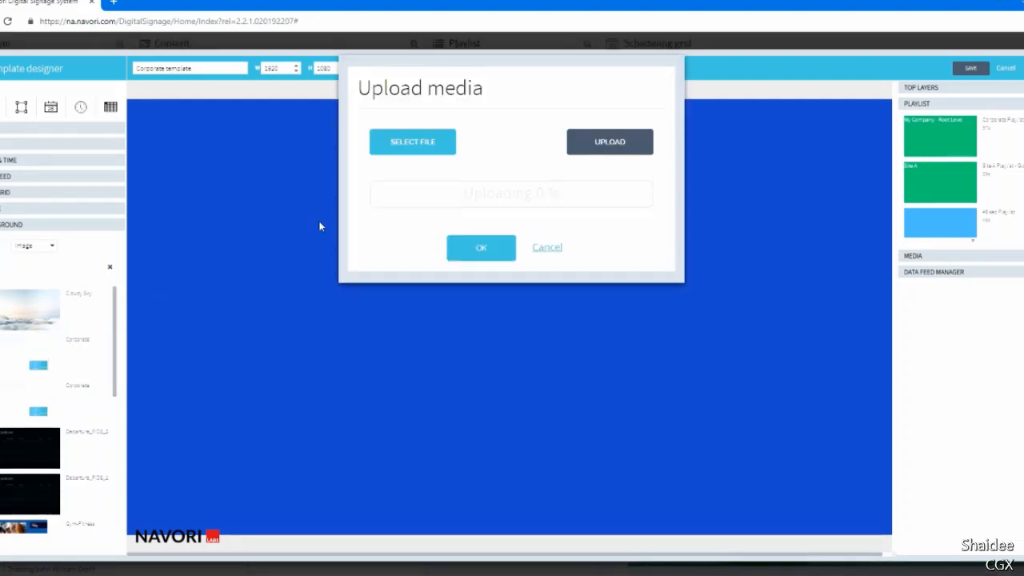
left_click(424, 145)
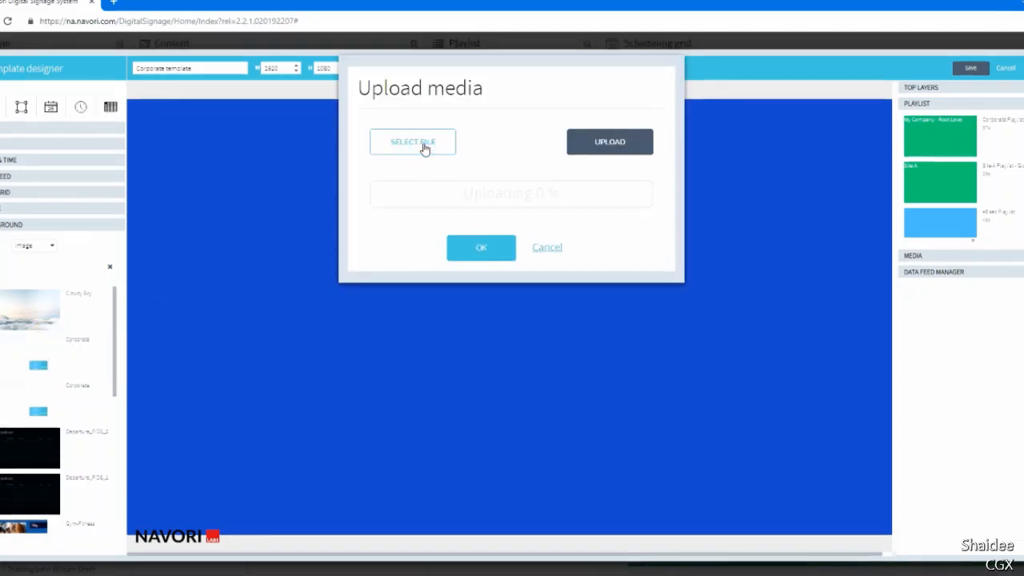
left_click(425, 147)
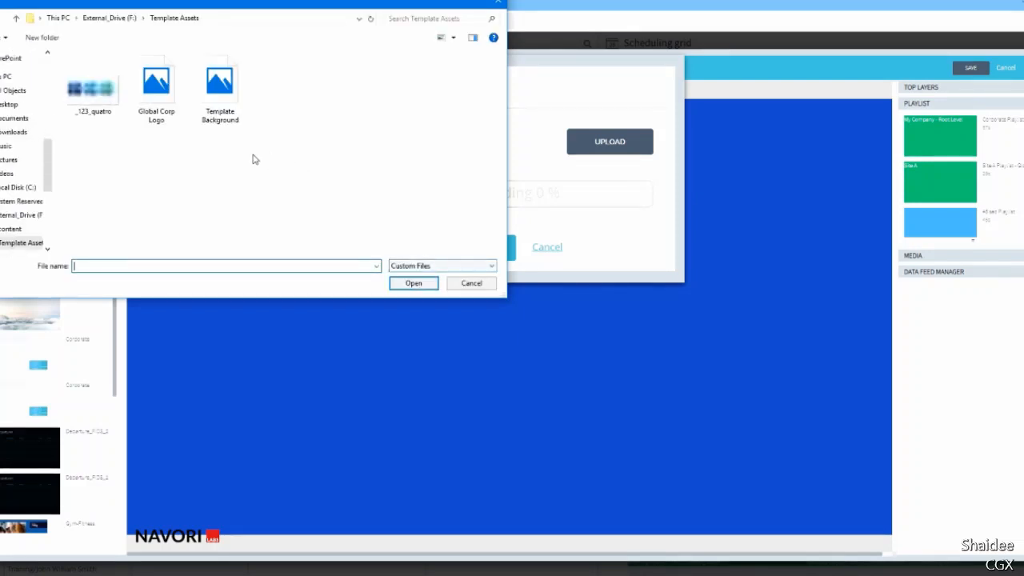
left_click(224, 94)
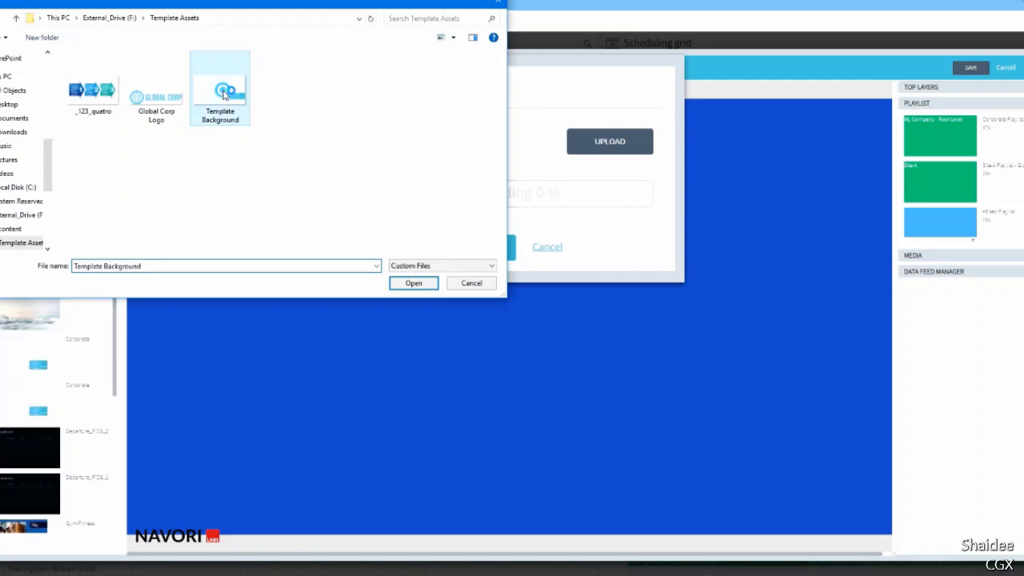
left_click(408, 286)
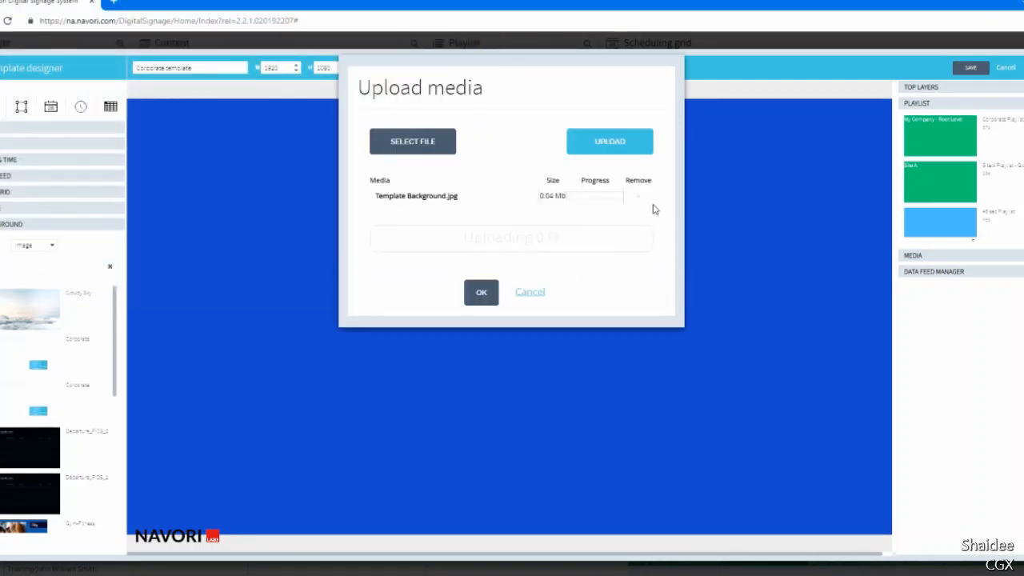
left_click(622, 144)
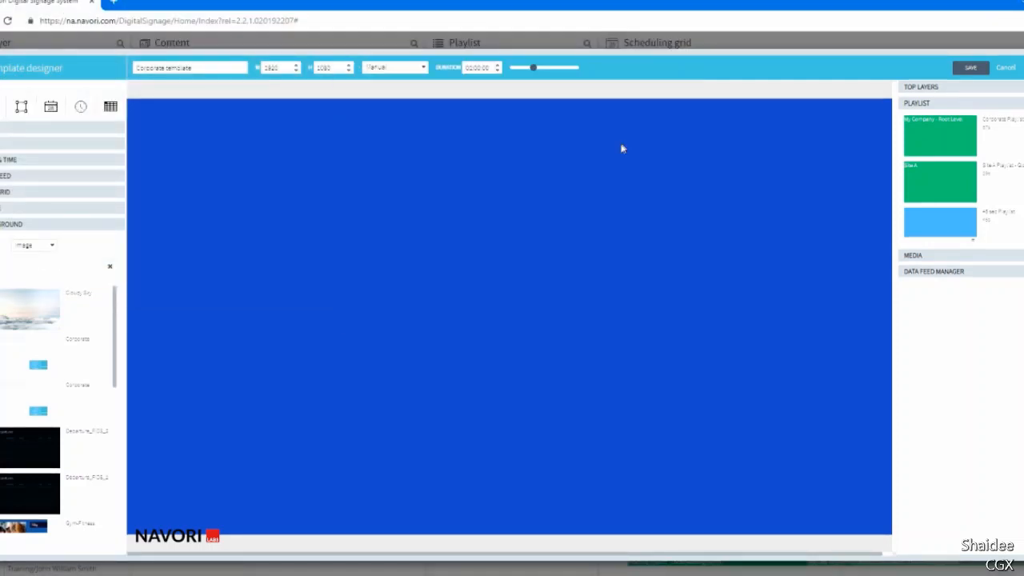
- Remove the first of the two Corporate images from the background image list, confirming the deletion
right_click(29, 367)
left_click(43, 390)
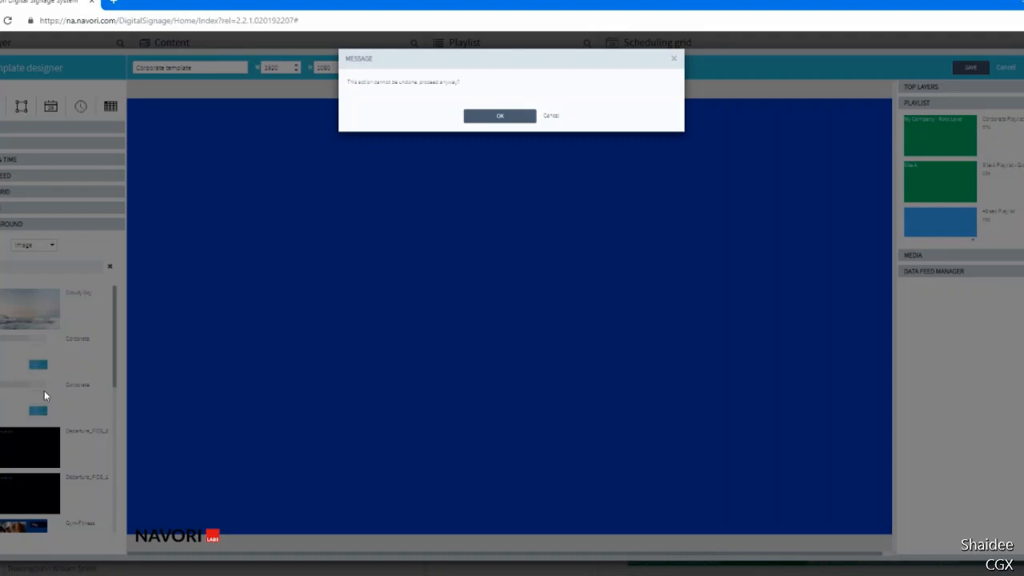
left_click(473, 115)
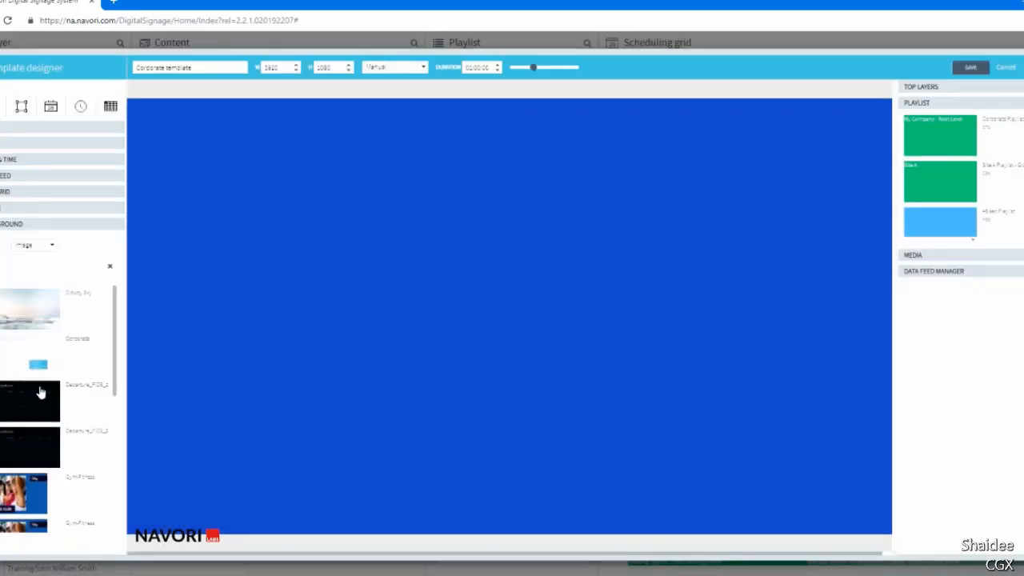
- Apply the Template Background image from the background image list as the template's background
scroll(37, 392, "down", 10)
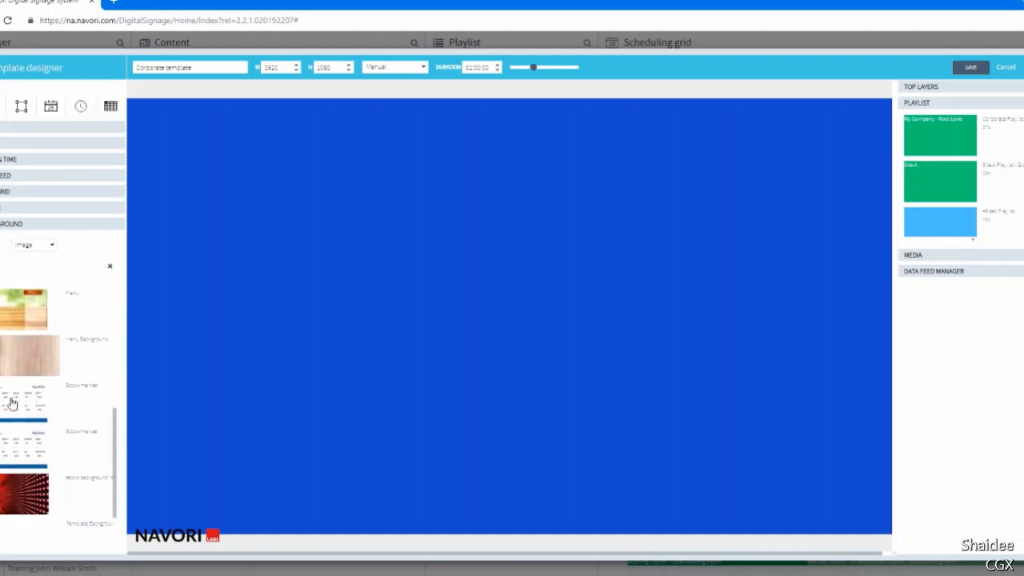
left_click(29, 514)
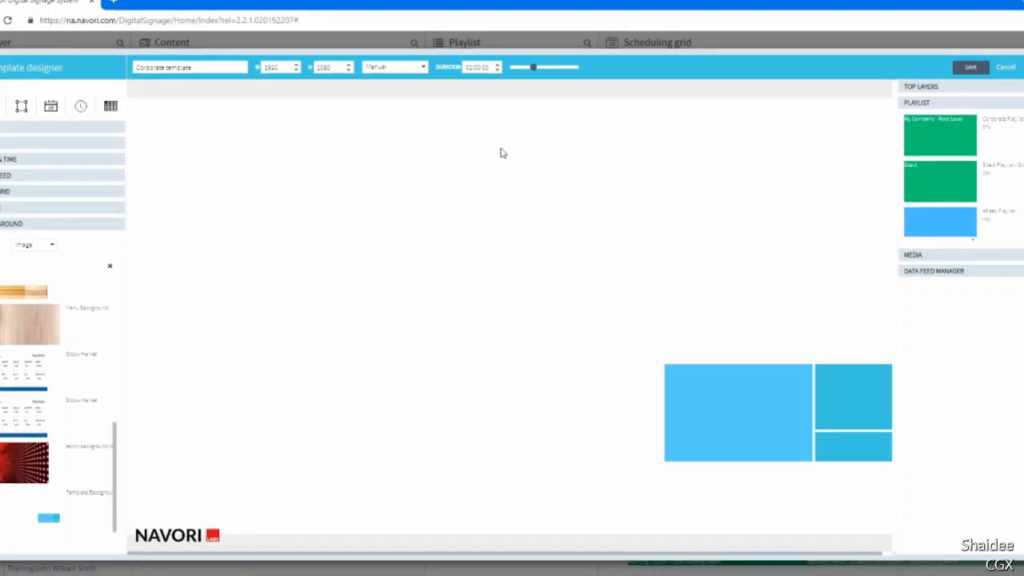
left_click(528, 71)
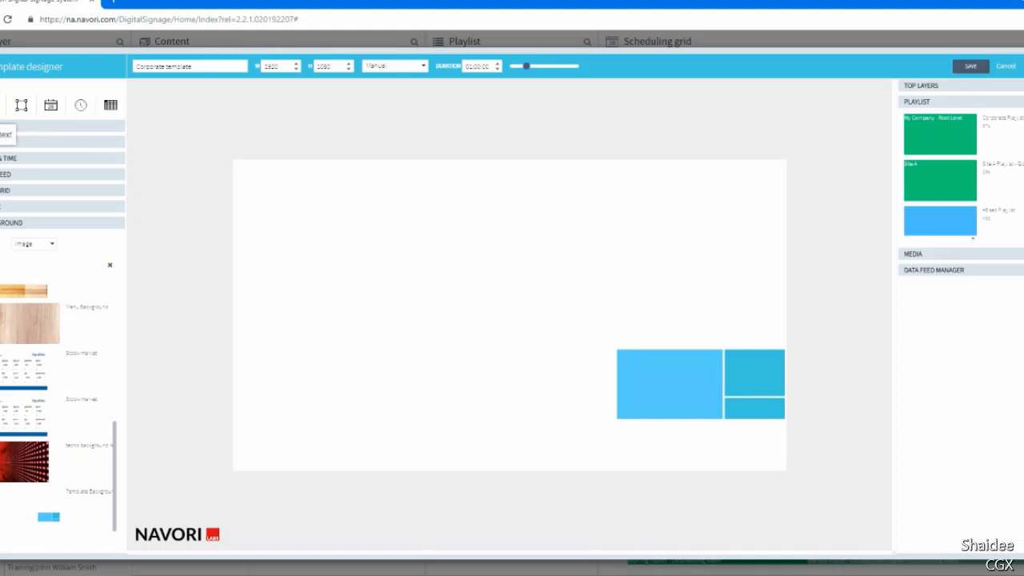
- Add a text element in the upper part of the template and set its size to 1920 x 100
left_click(1, 105)
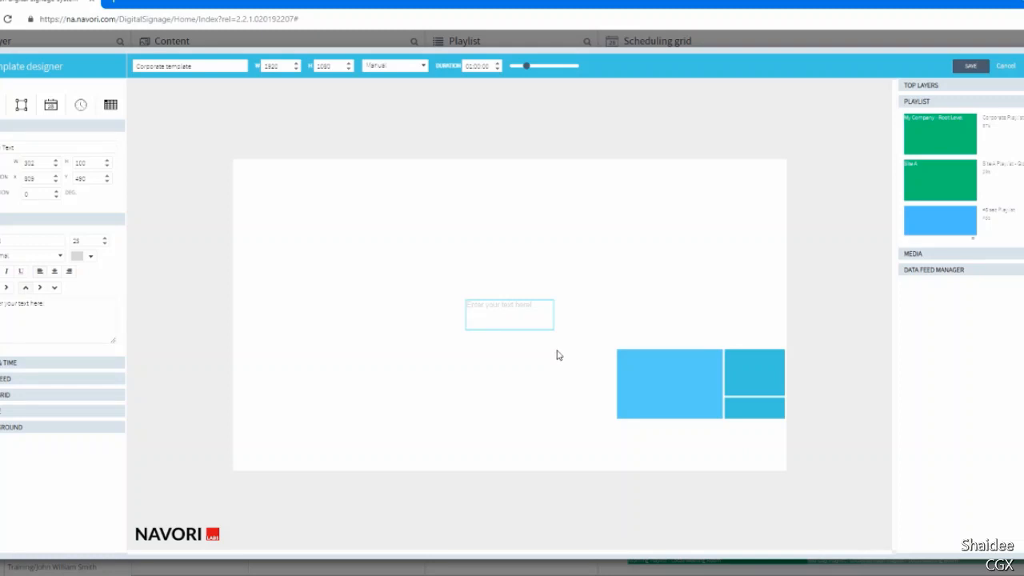
left_click_drag(520, 320, 443, 203)
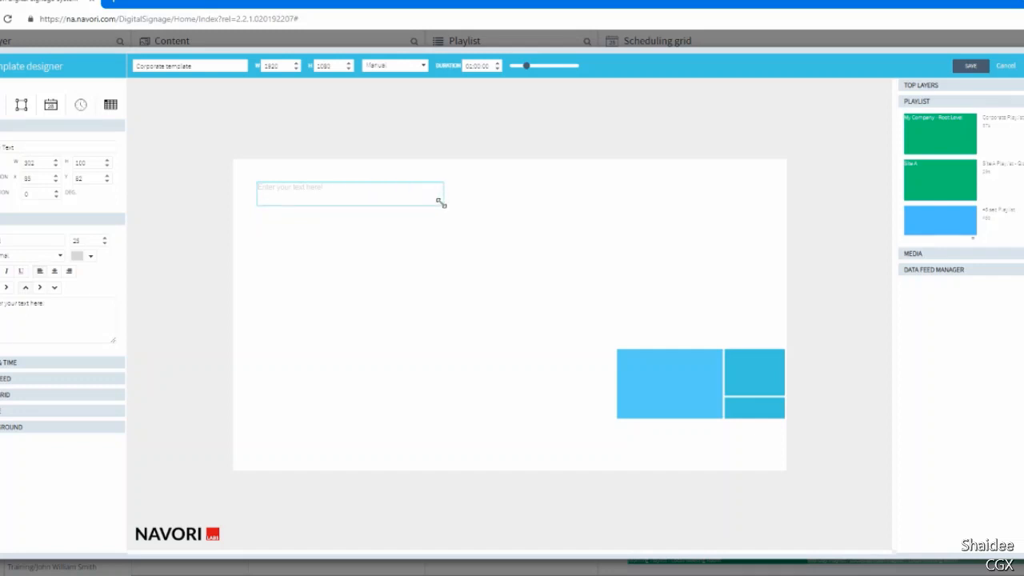
left_click(43, 162)
left_click(88, 162)
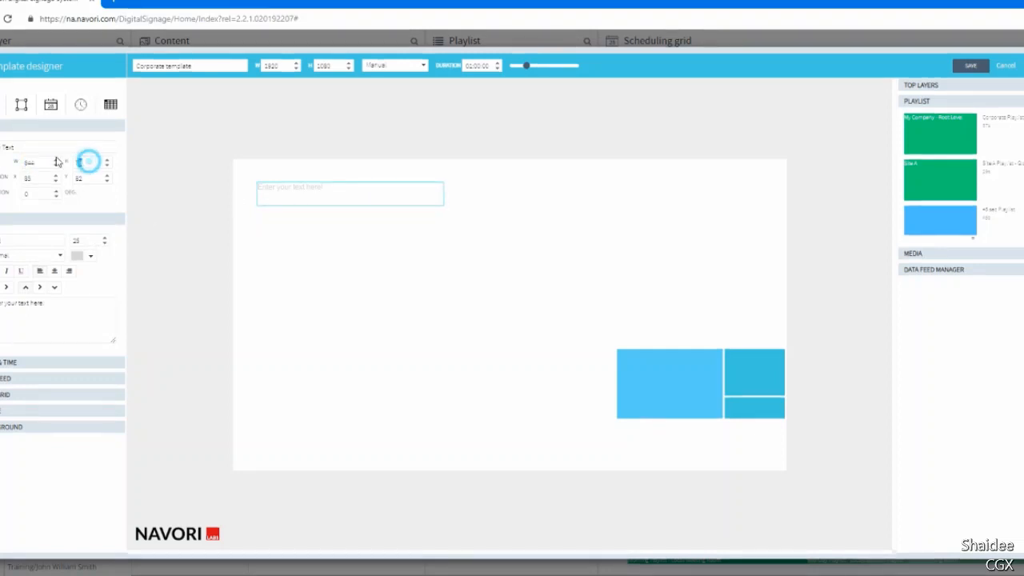
left_click(37, 177)
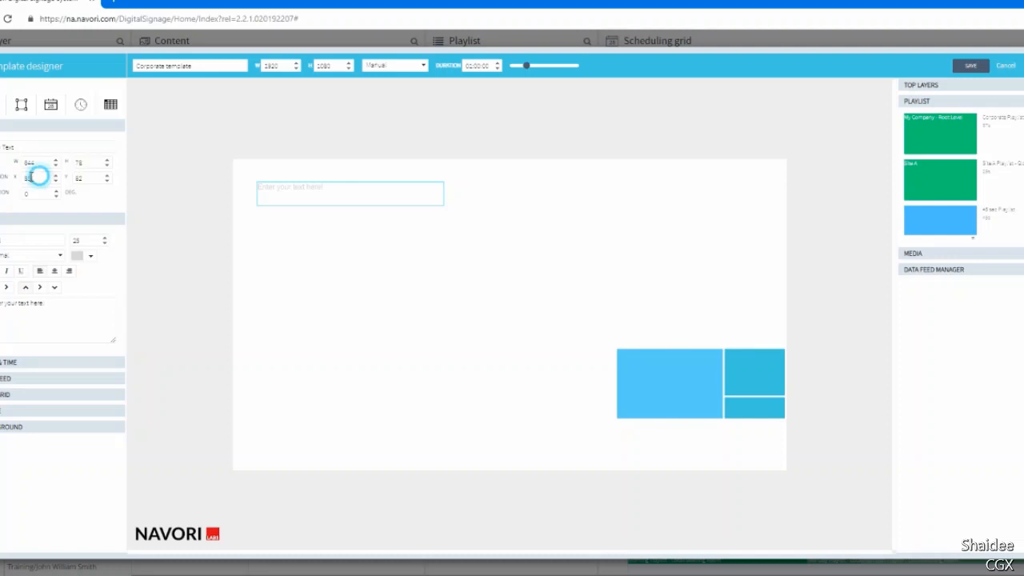
left_click(91, 178)
left_click(37, 163)
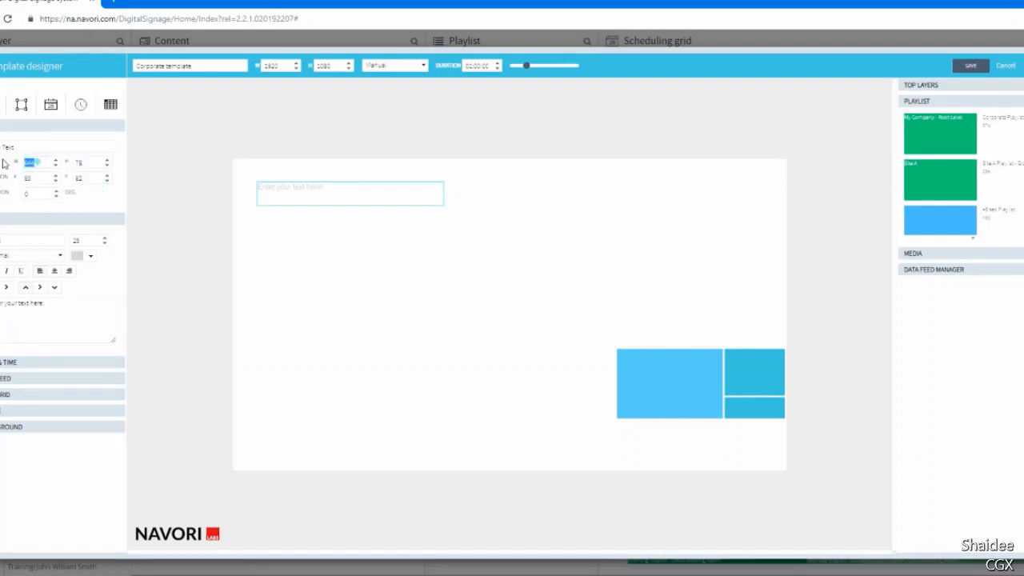
type("1920")
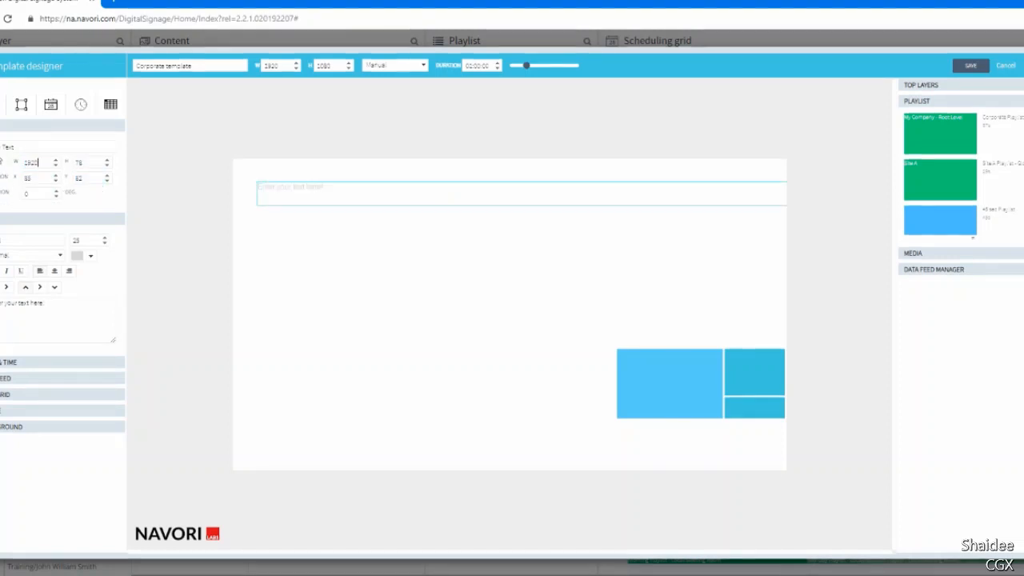
left_click(82, 162)
type("100")
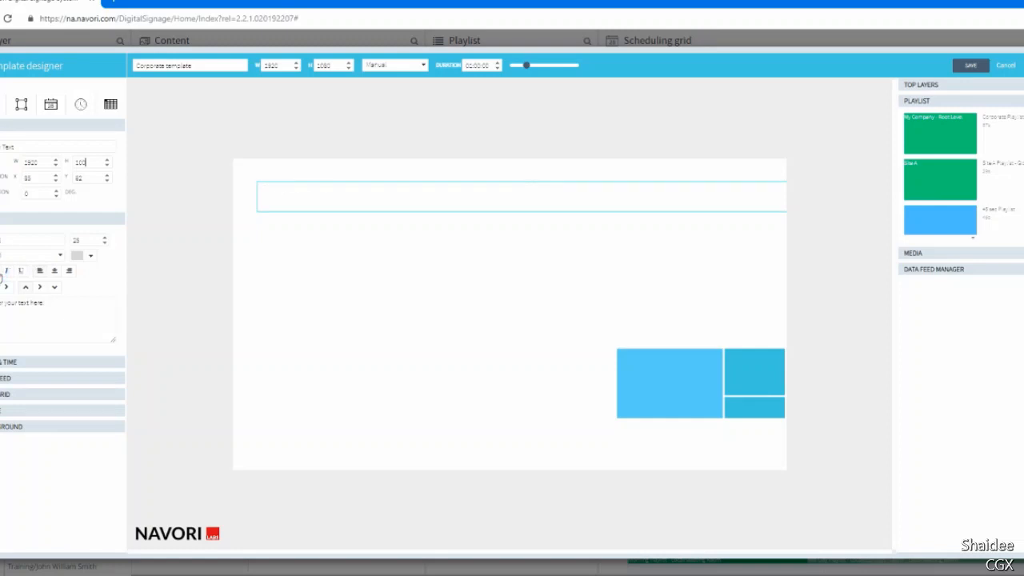
- Set the text element's colour to black #000000 and its font size to 50
left_click(81, 256)
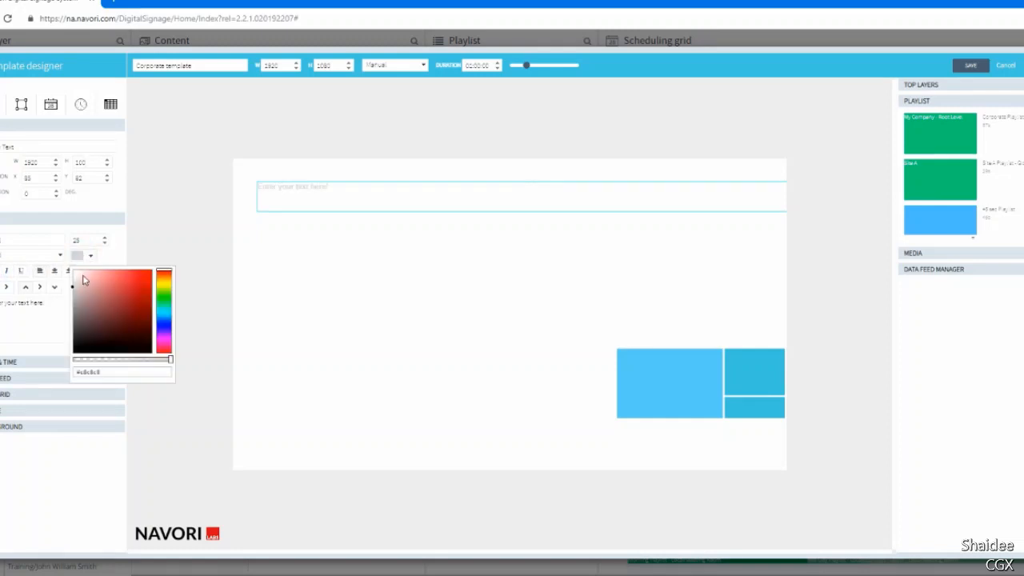
mouse_move(73, 289)
left_mouse_down()
mouse_move(79, 348)
mouse_move(66, 364)
left_mouse_up()
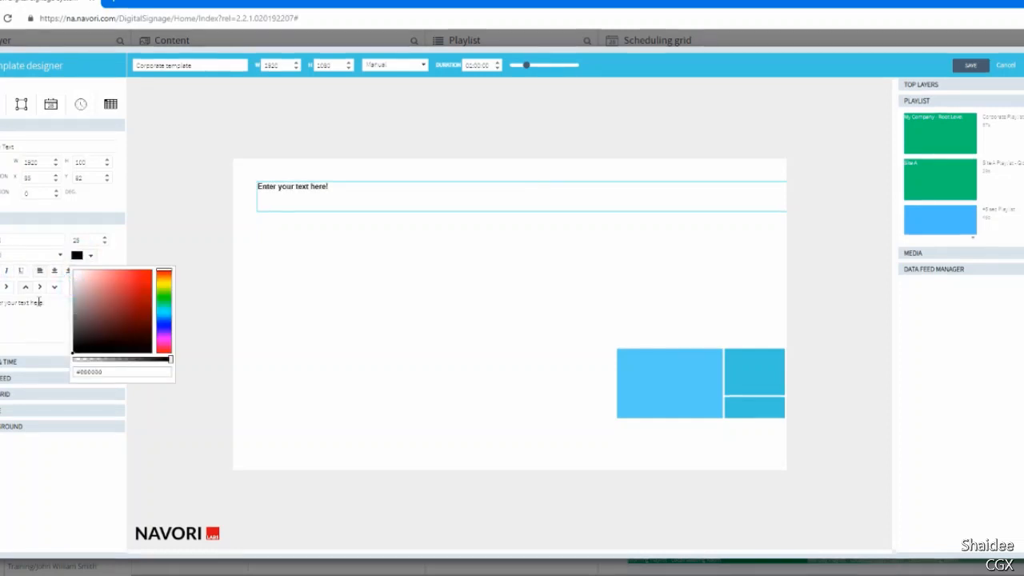
left_click_drag(83, 239, 57, 239)
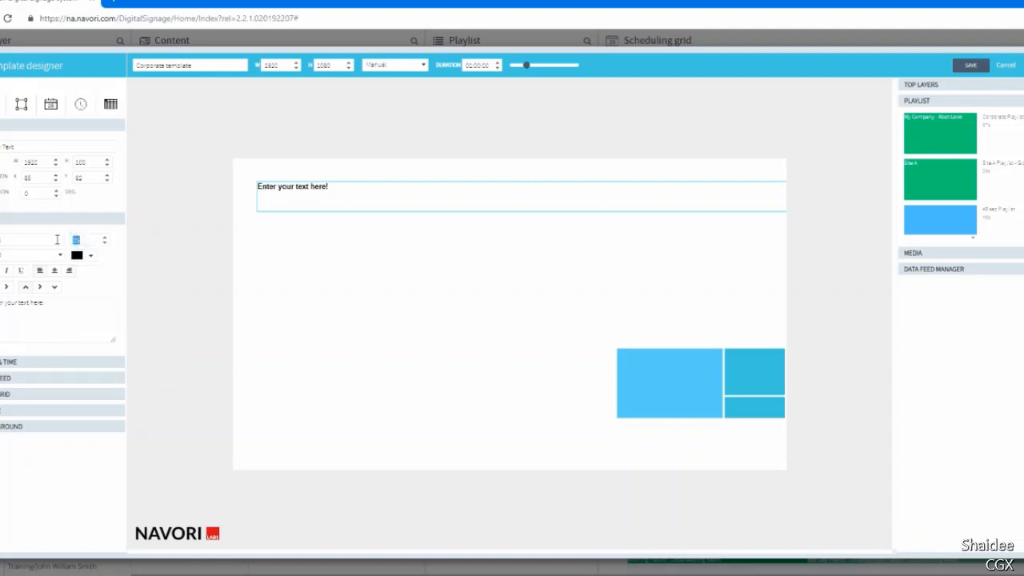
type("50")
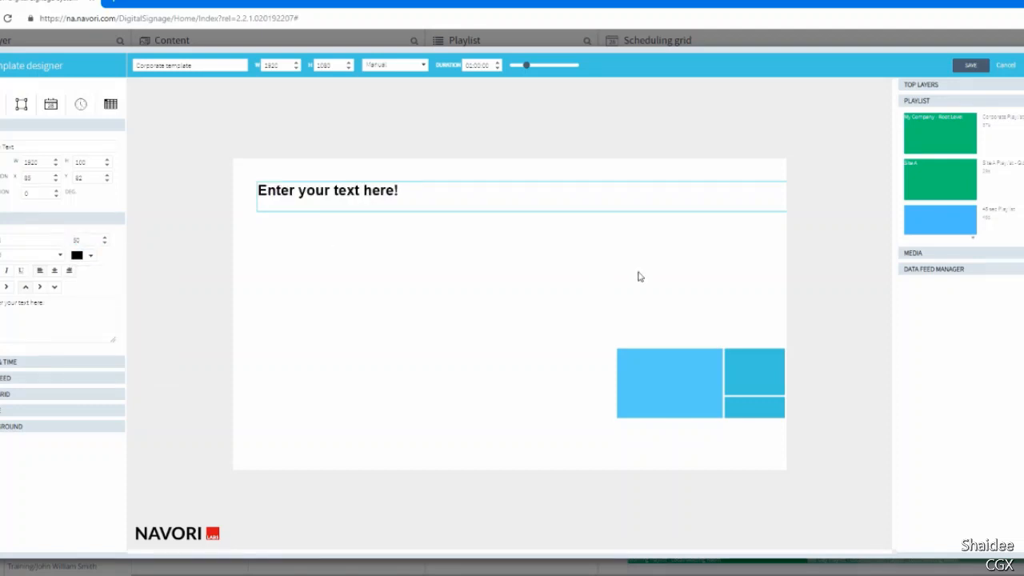
- Move the text box flush with the template's left edge and replace its text with "Welcome to our offices"
left_click_drag(677, 201, 651, 185)
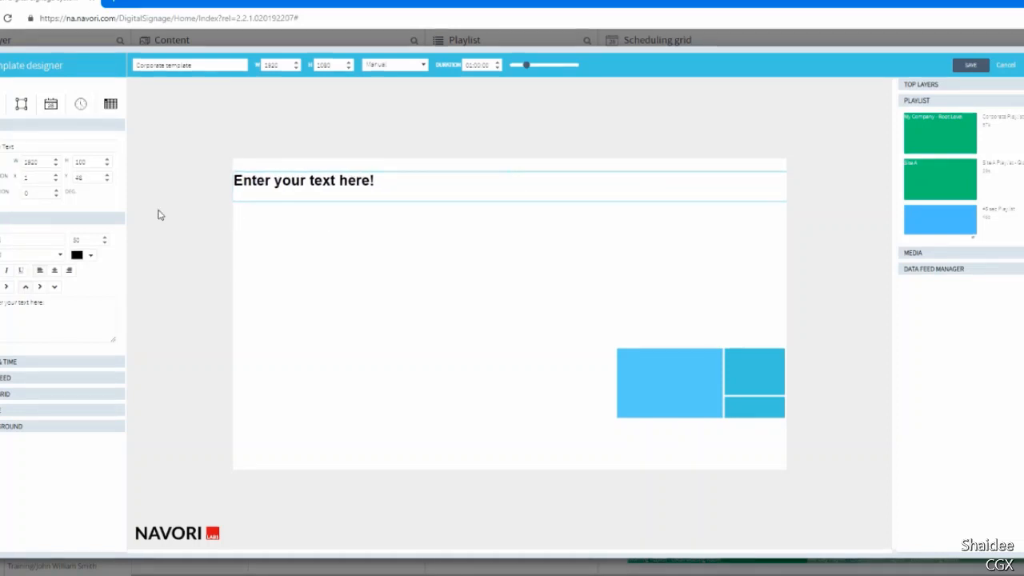
triple_click(68, 305)
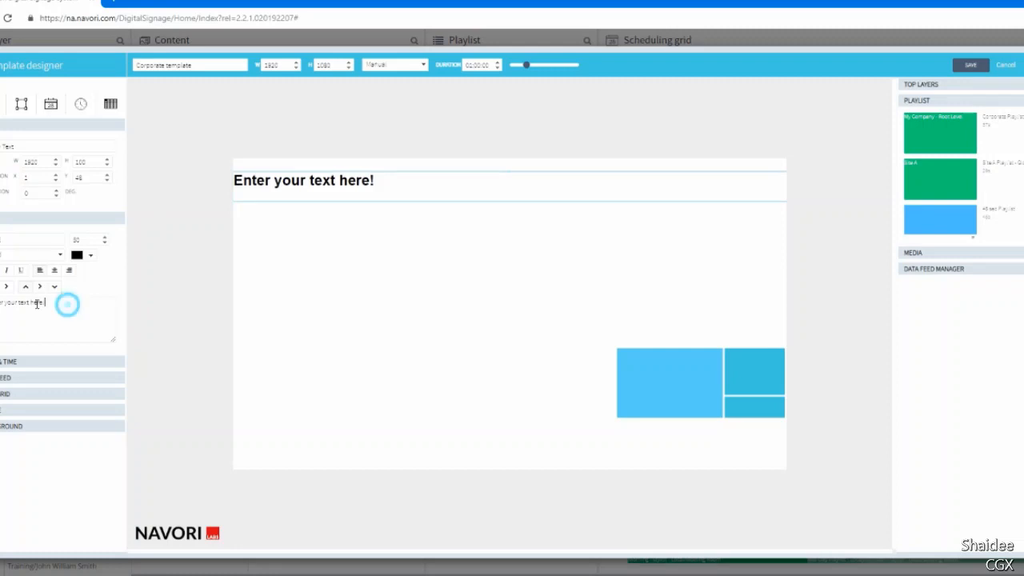
type("W")
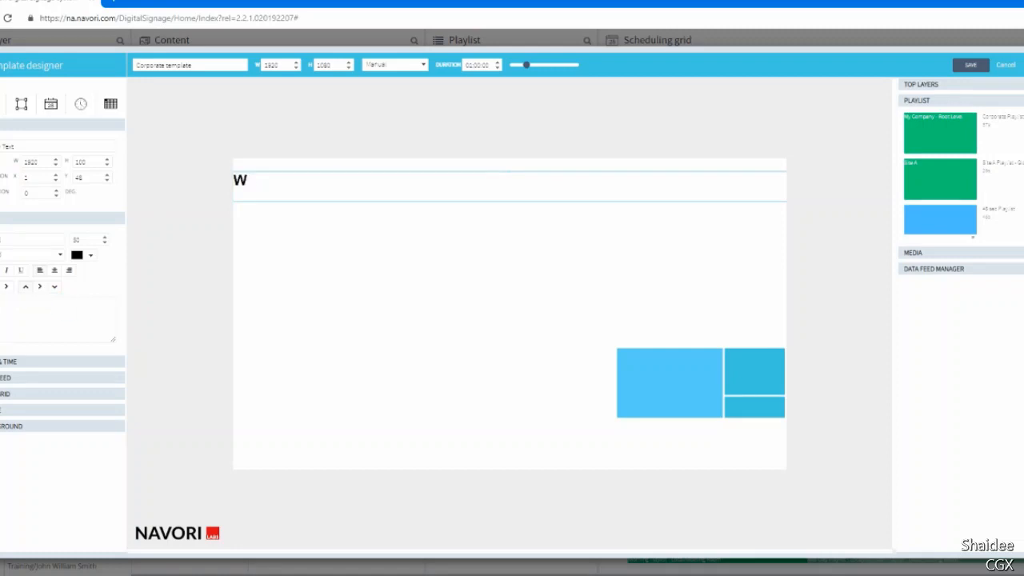
type("elcome to")
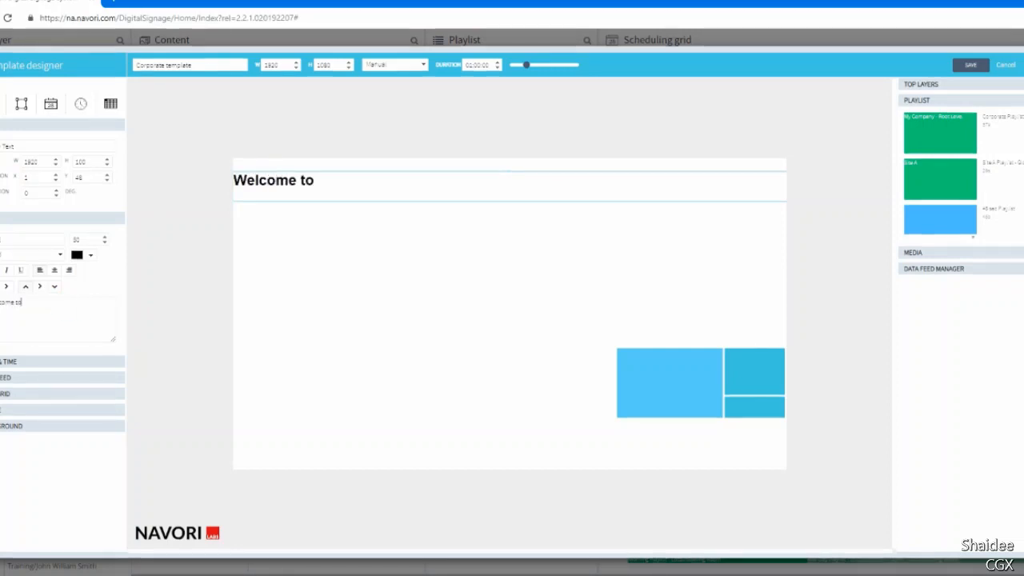
type(" our office")
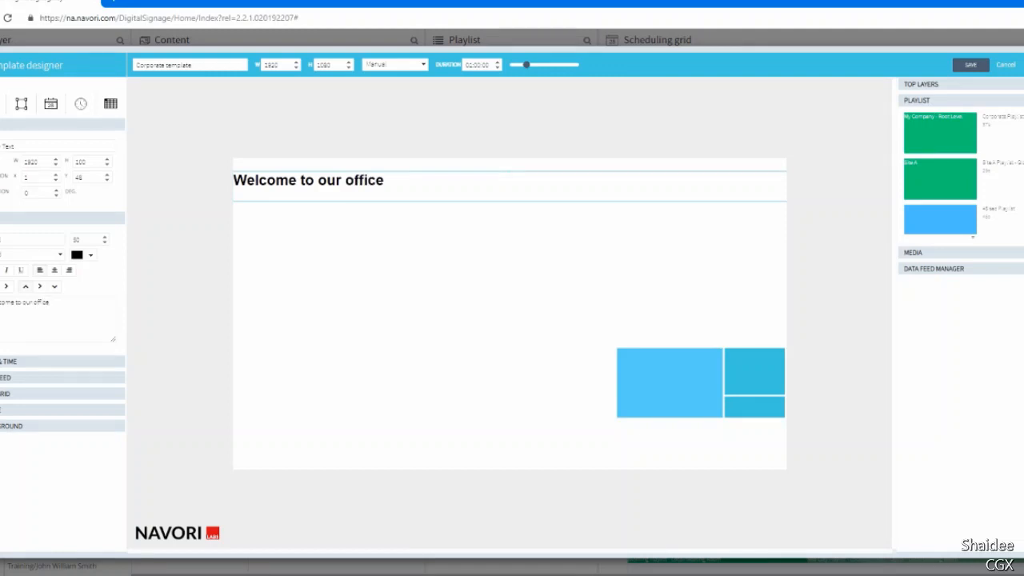
left_click(395, 187)
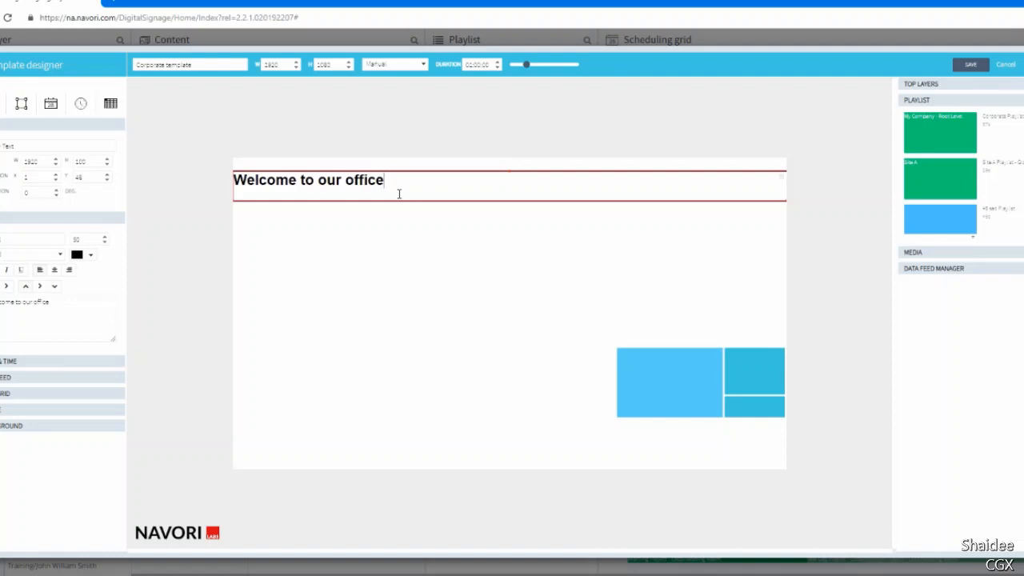
type("s")
- Centre the welcome text horizontally and vertically in its box, and move the box up to about Y 14
left_click(53, 270)
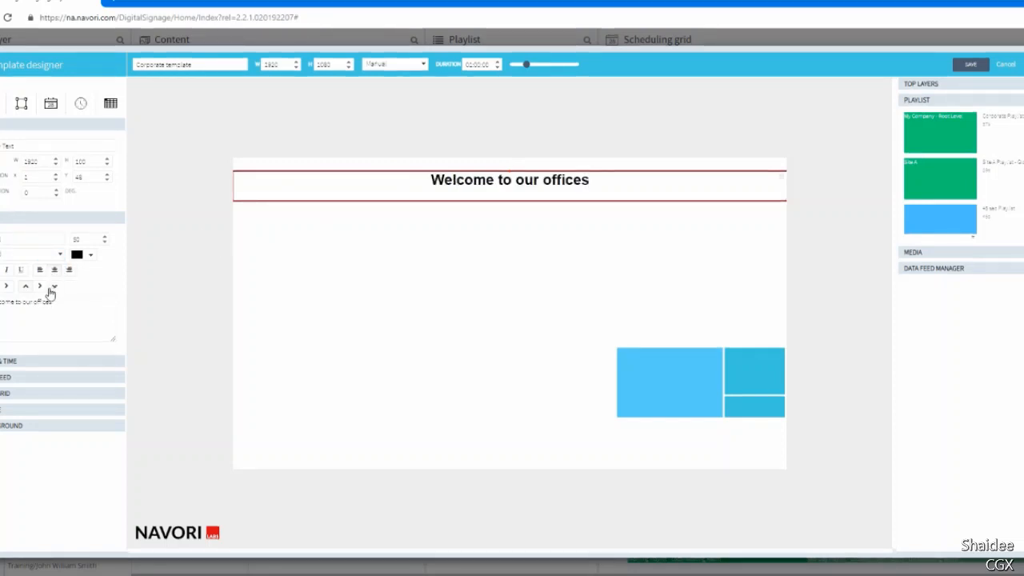
left_click(42, 286)
left_click(782, 184)
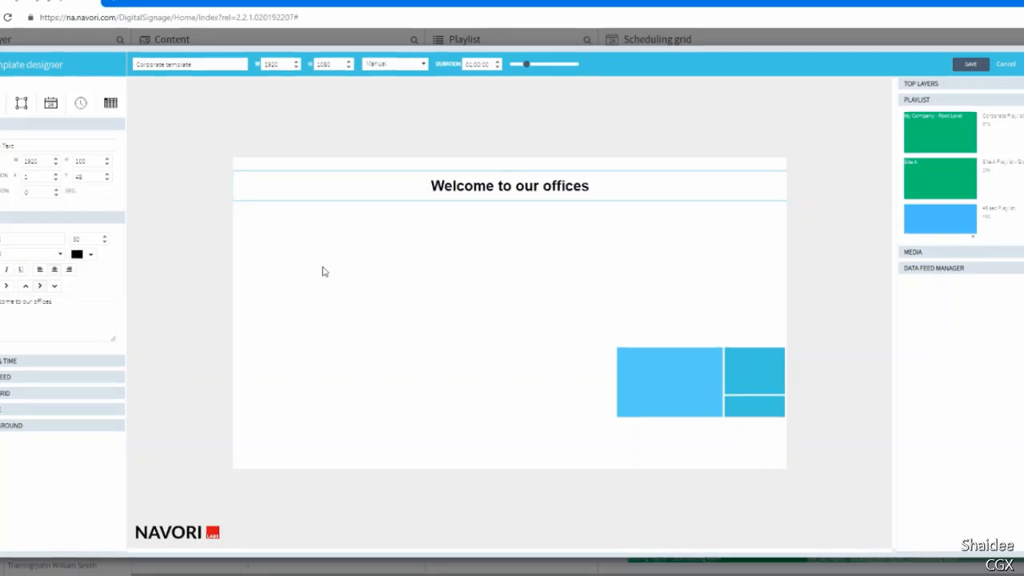
left_click(514, 187)
left_click_drag(514, 188, 515, 175)
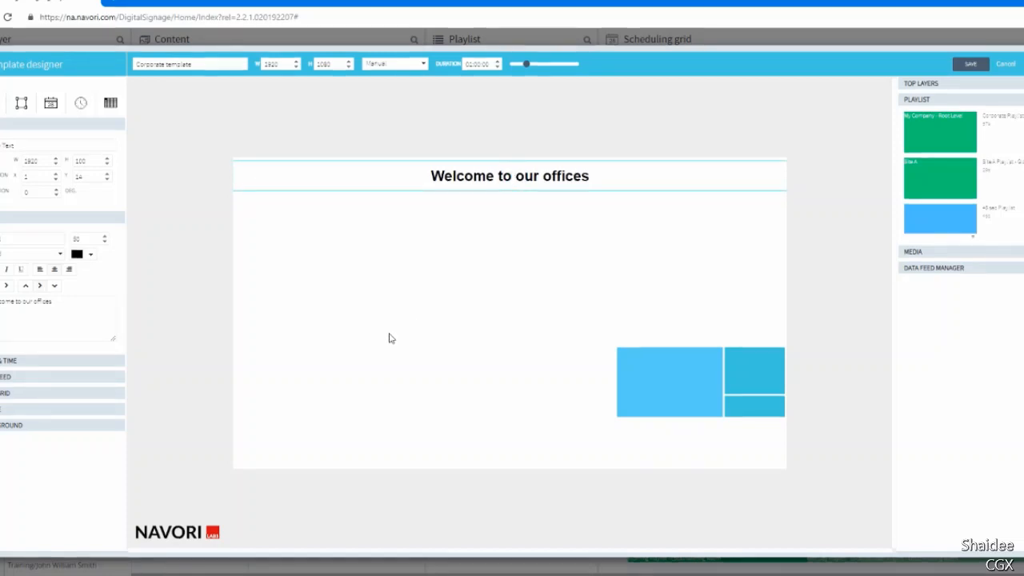
- Add a rectangle shape and place it in the template's upper-left area, beneath the welcome heading
left_click(21, 104)
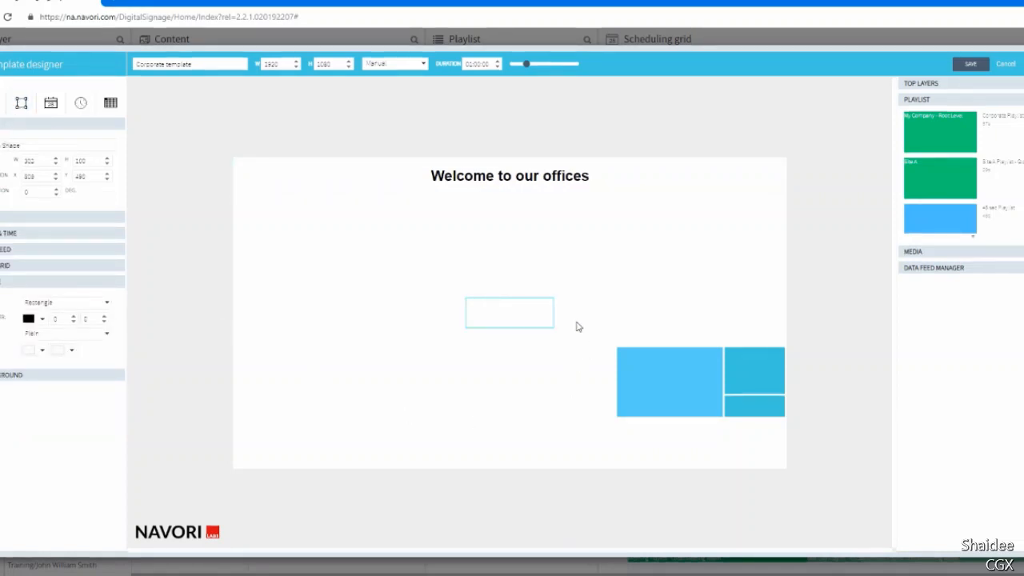
left_click_drag(536, 316, 399, 245)
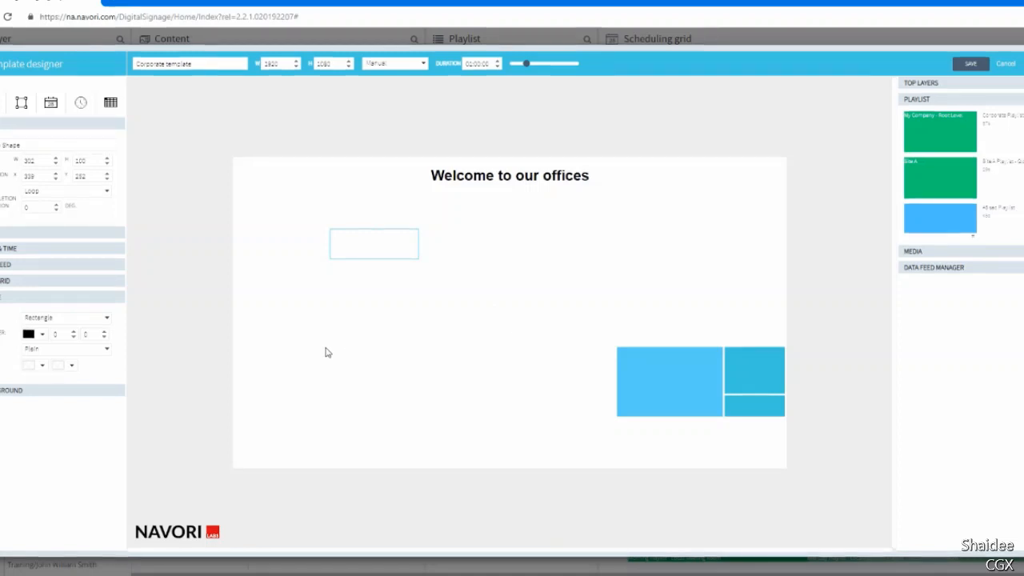
left_click(41, 366)
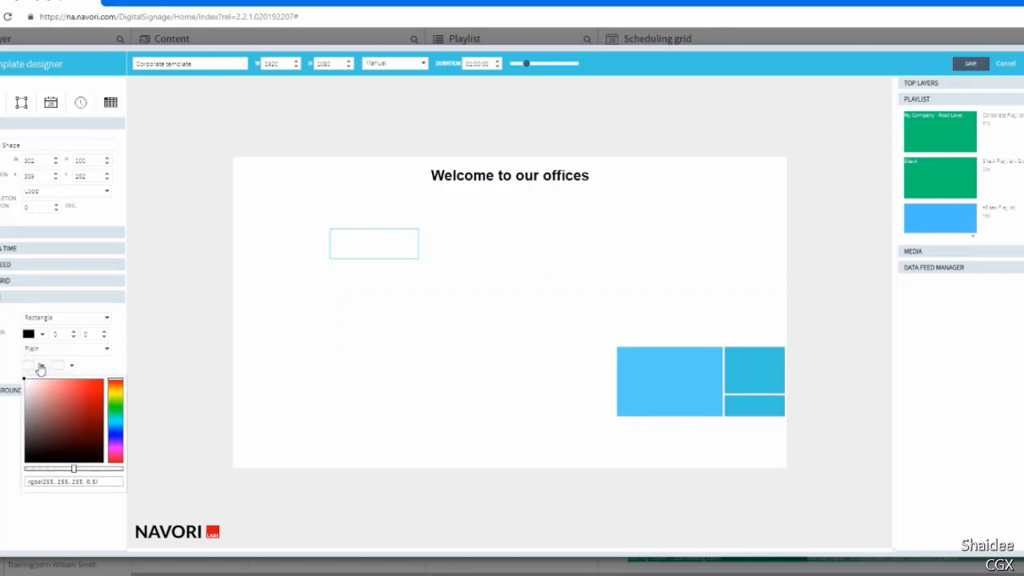
left_click(78, 505)
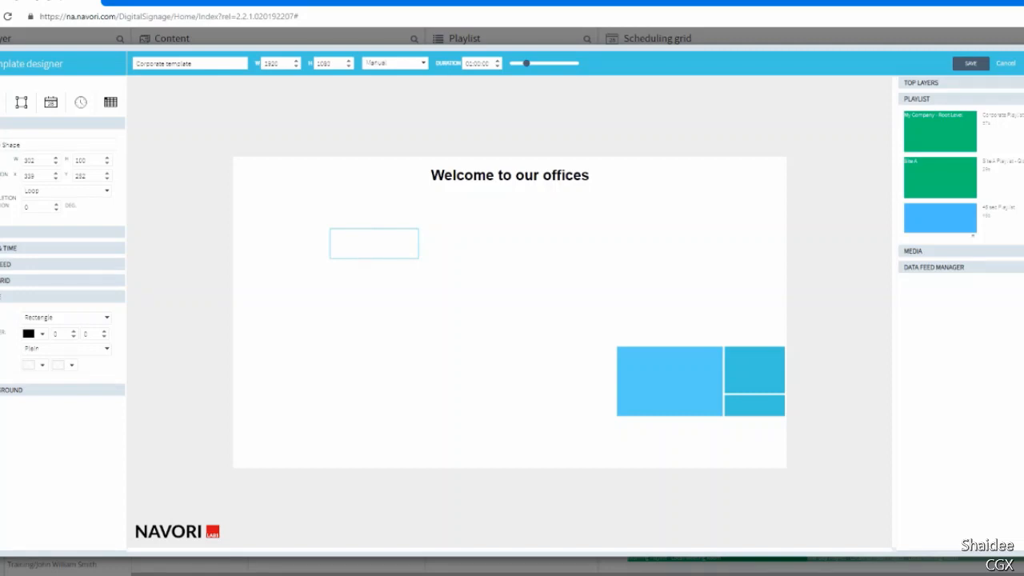
- Try the Ellipse type on the new shape and switch it back to Rectangle
left_click(57, 317)
left_click(48, 343)
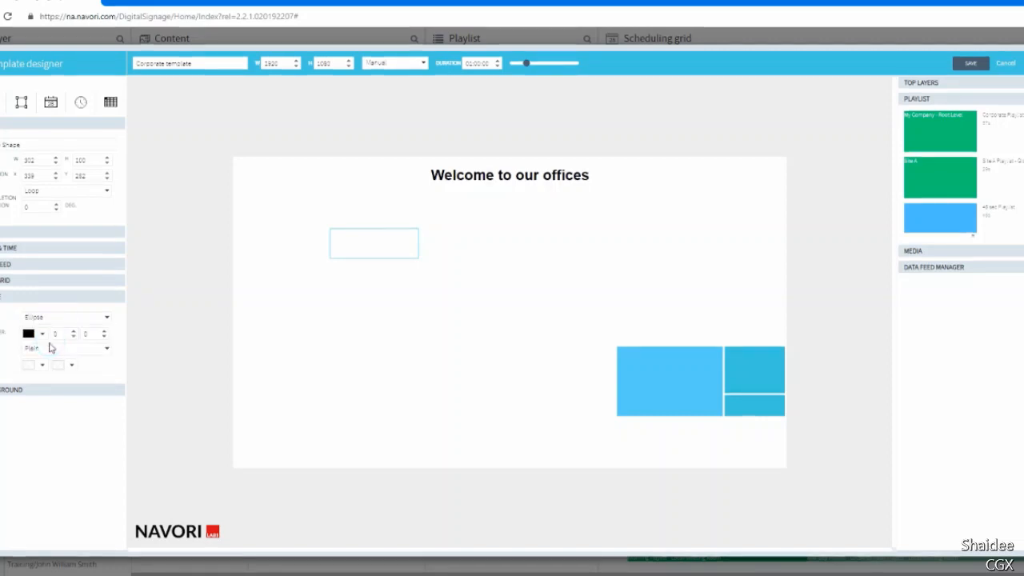
left_click(56, 318)
left_click(54, 329)
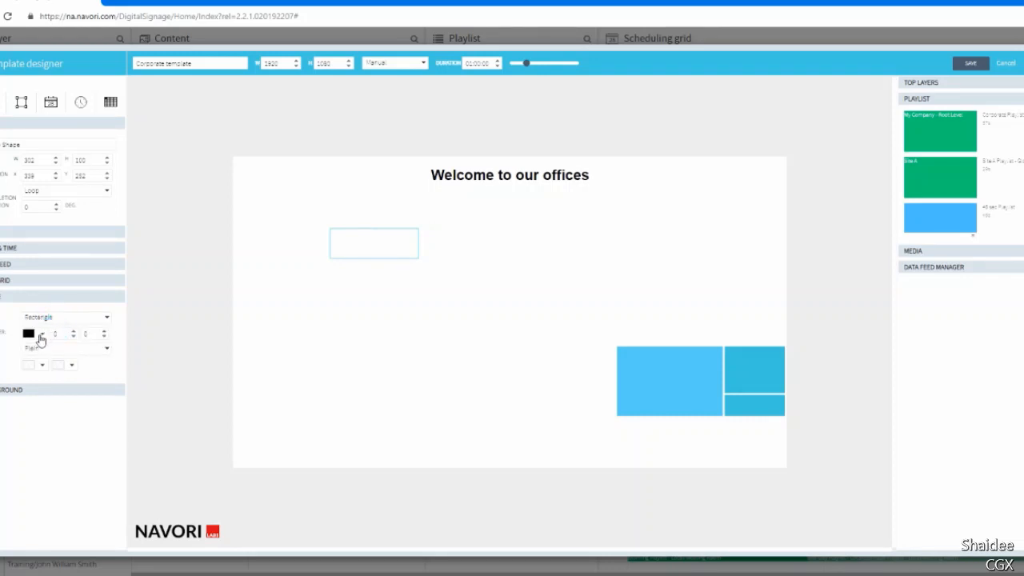
- Give the rectangle a black border with a width of 5 and a corner radius of 20
left_click(41, 334)
left_click(42, 335)
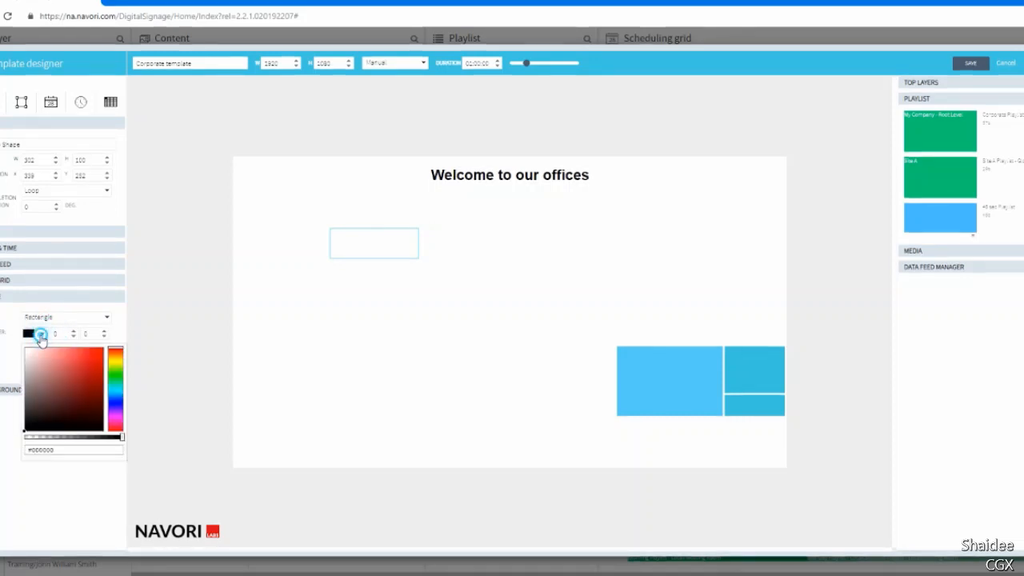
left_click_drag(63, 333, 47, 342)
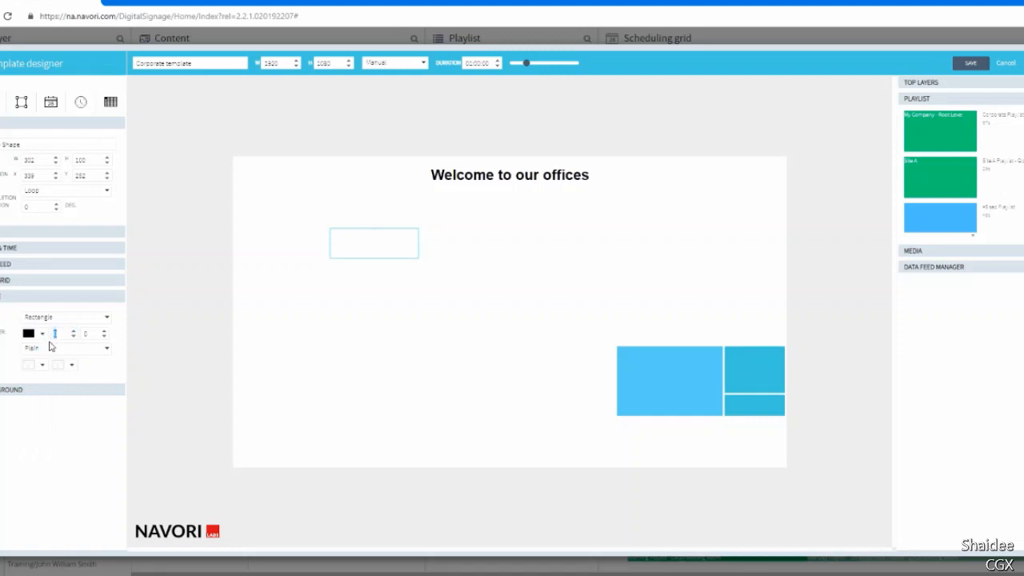
type("5")
left_click(92, 333)
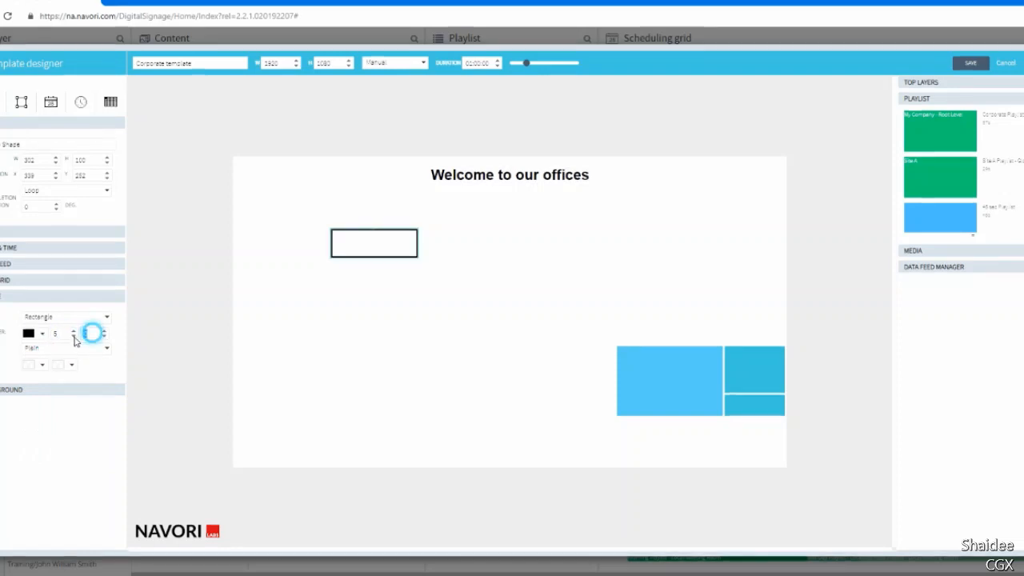
type("20")
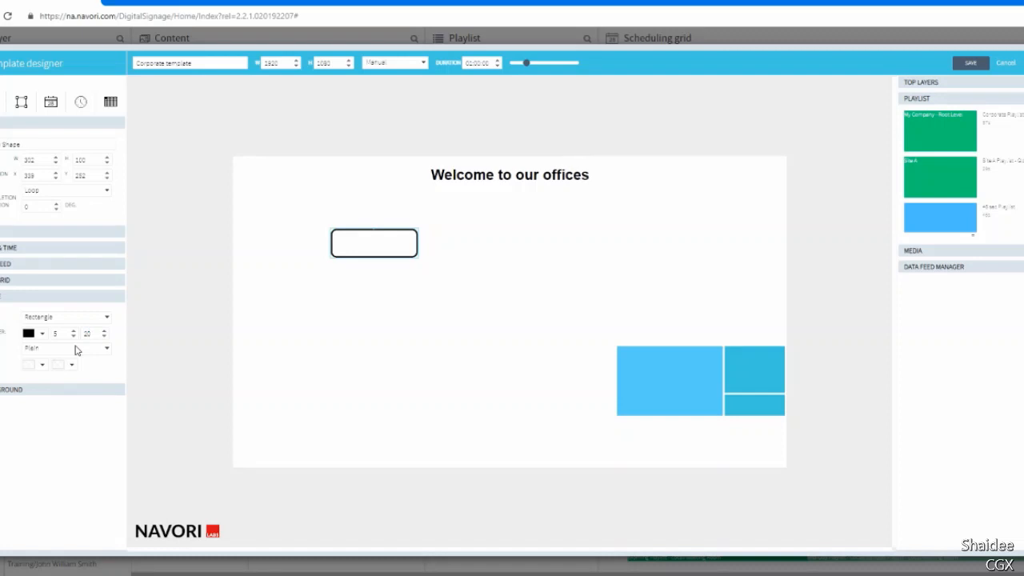
- Reset the rectangle's border width and corner radius to 0
left_click_drag(64, 333, 78, 350)
type("0")
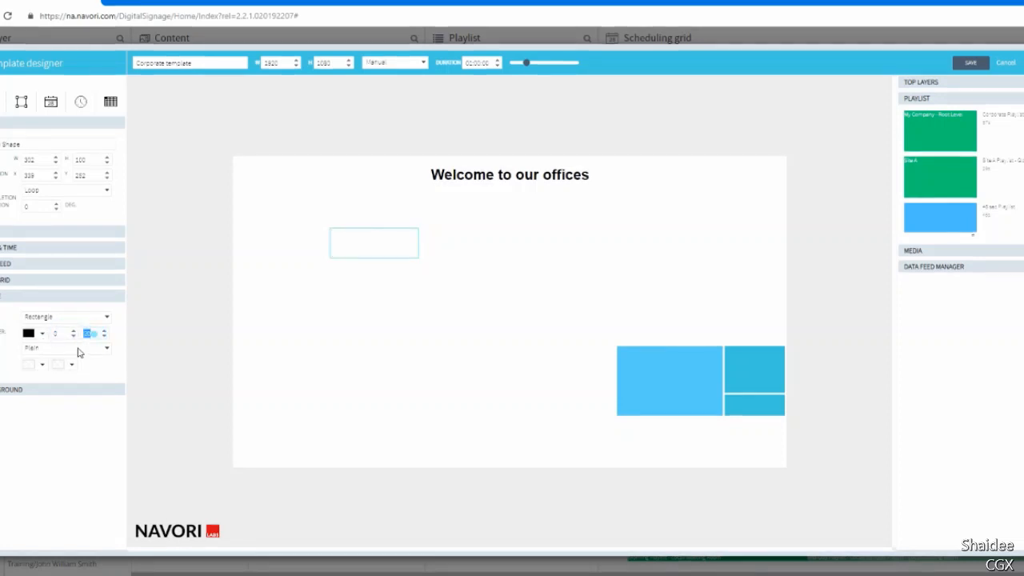
type("0")
- Switch the rectangle's fill to Gradient and set its first colour to a semi-transparent light blue at 0.5 opacity
left_click(41, 365)
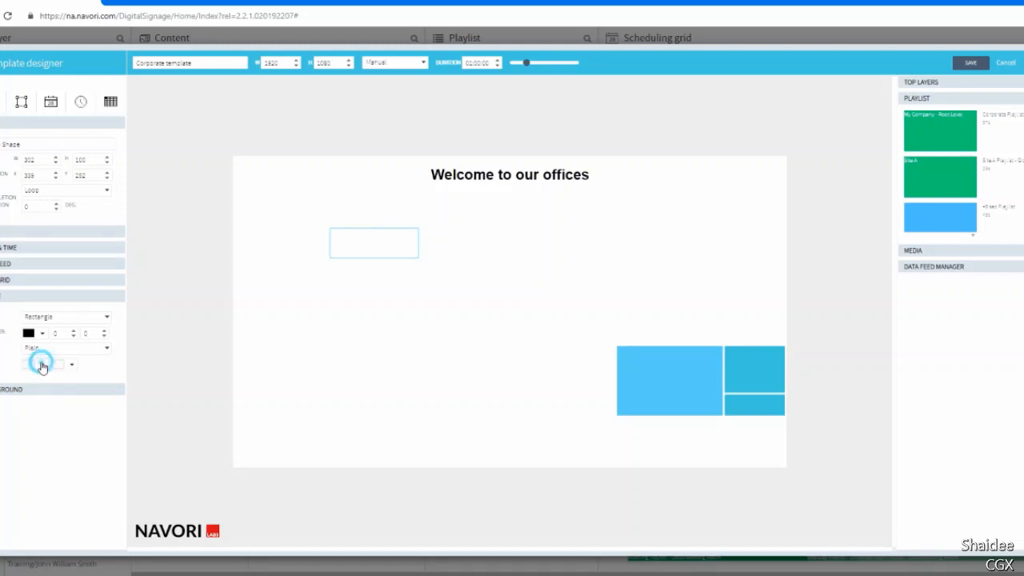
left_click(40, 364)
left_click(44, 350)
left_click(46, 374)
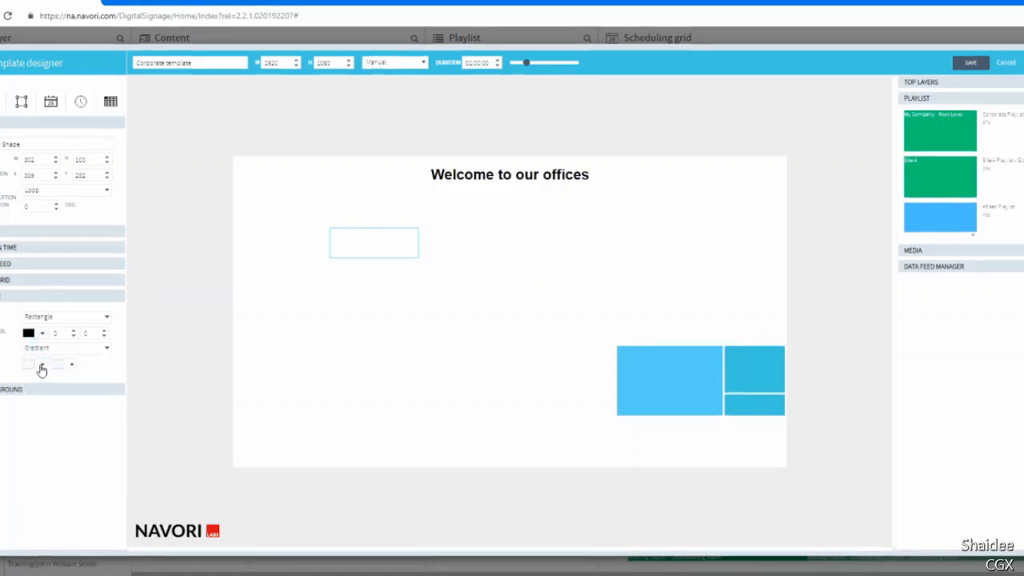
left_click(38, 363)
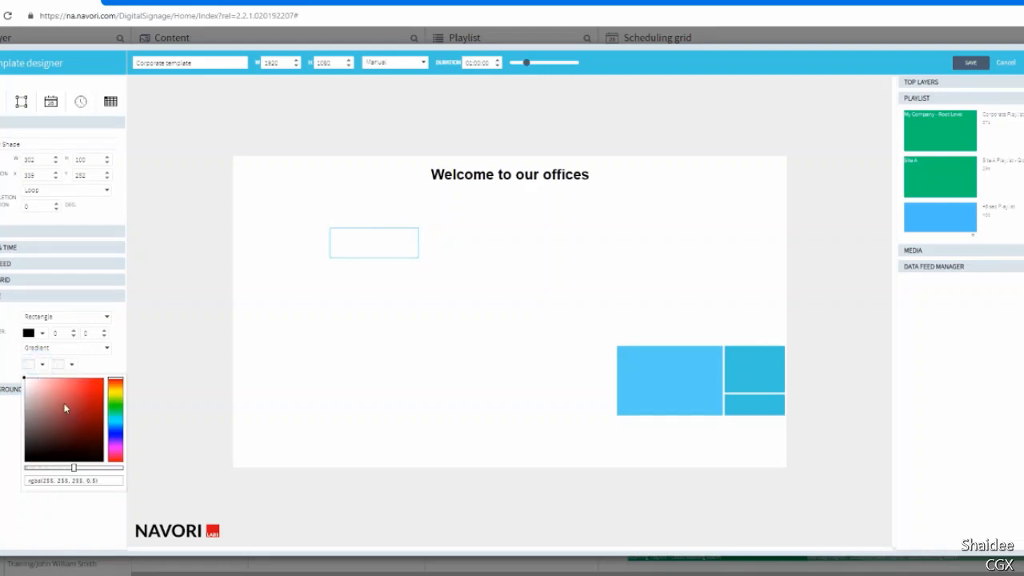
left_click(64, 408)
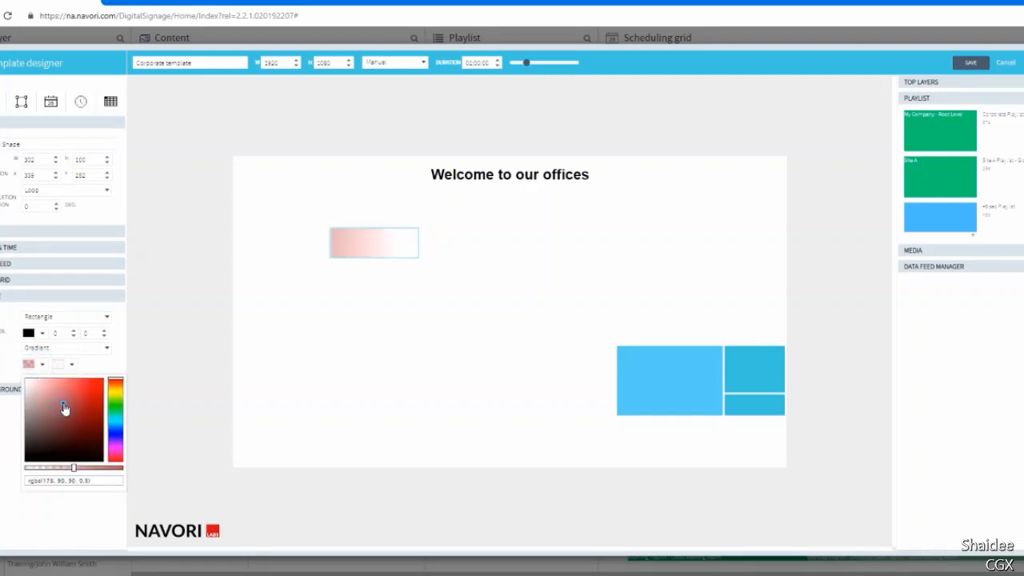
left_click(114, 425)
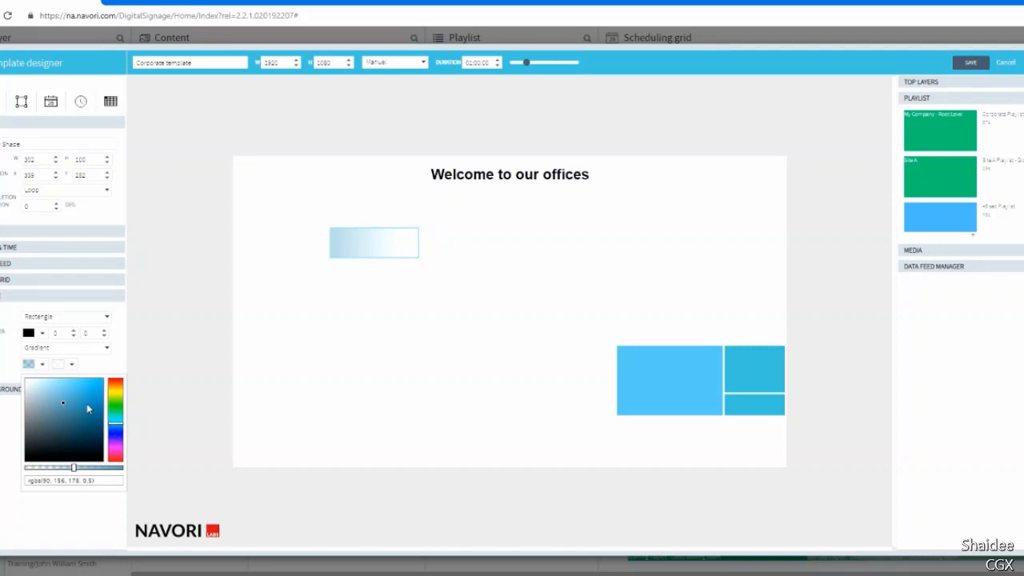
- Lower the opacity of the gradient's second colour, white, to about 0.19
left_click(64, 366)
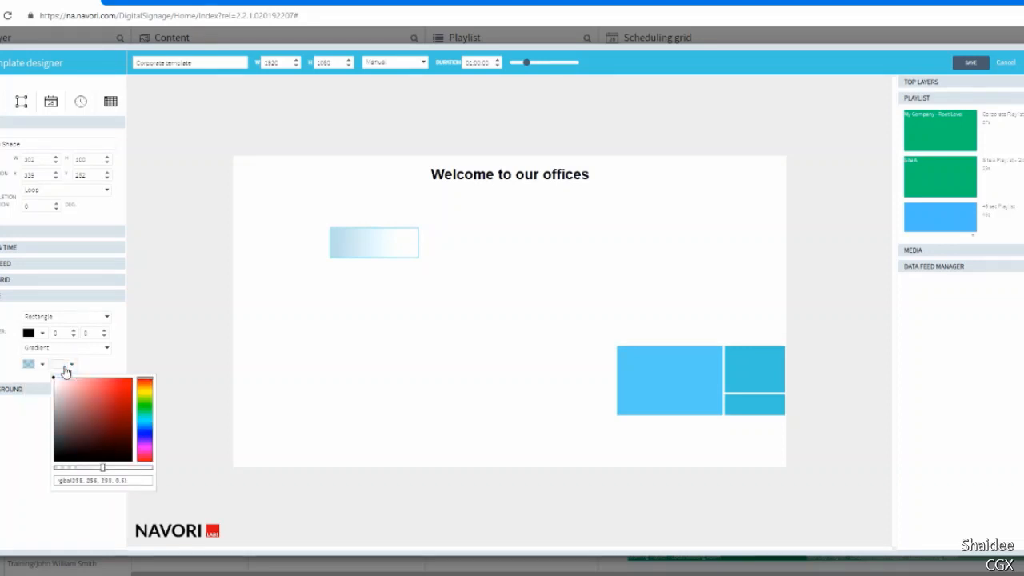
left_click_drag(102, 467, 72, 470)
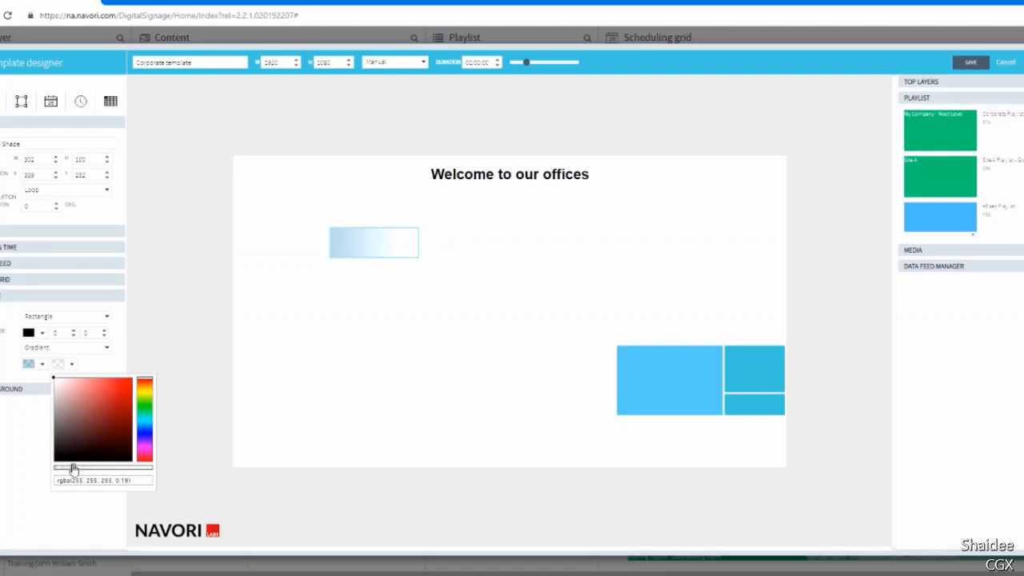
left_click(105, 363)
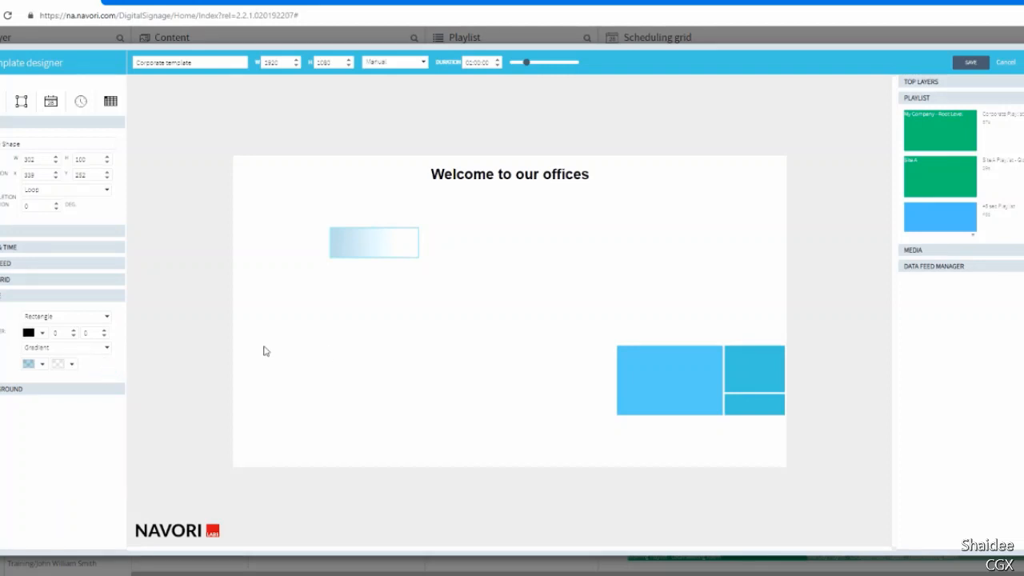
- Position the gradient rectangle at the template's origin with X 0 and Y 0
left_click_drag(387, 242, 358, 241)
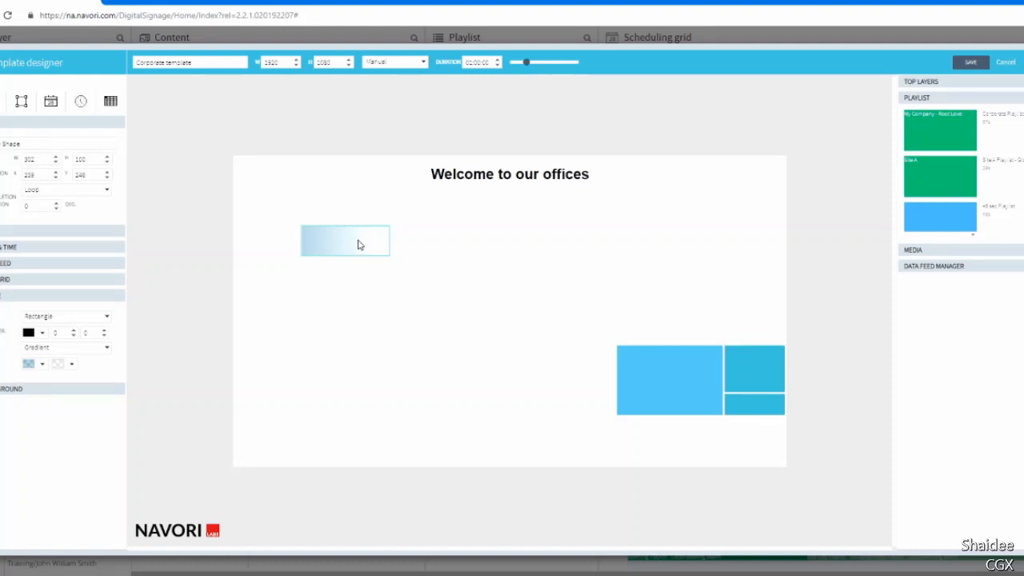
double_click(39, 174)
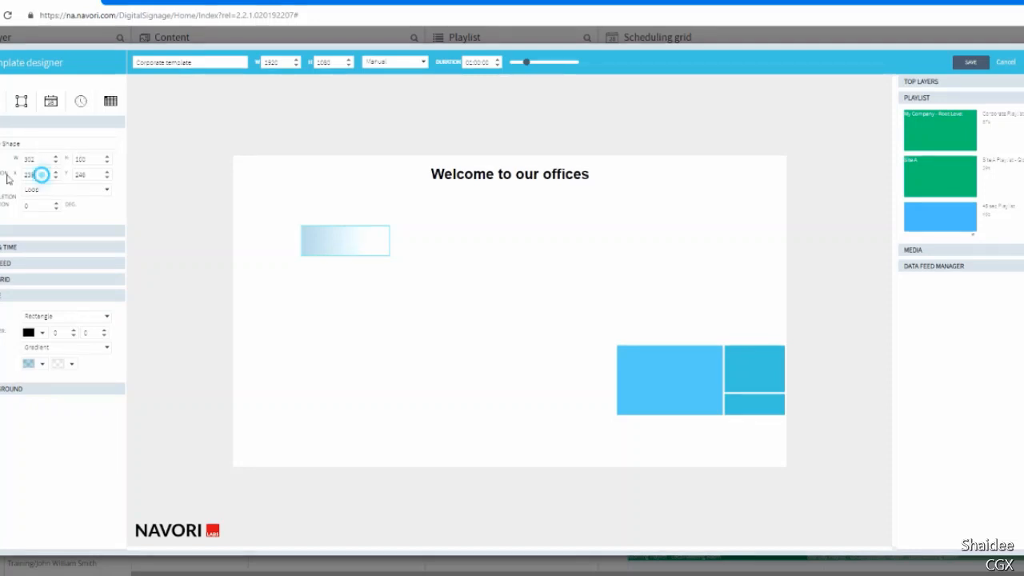
type("0")
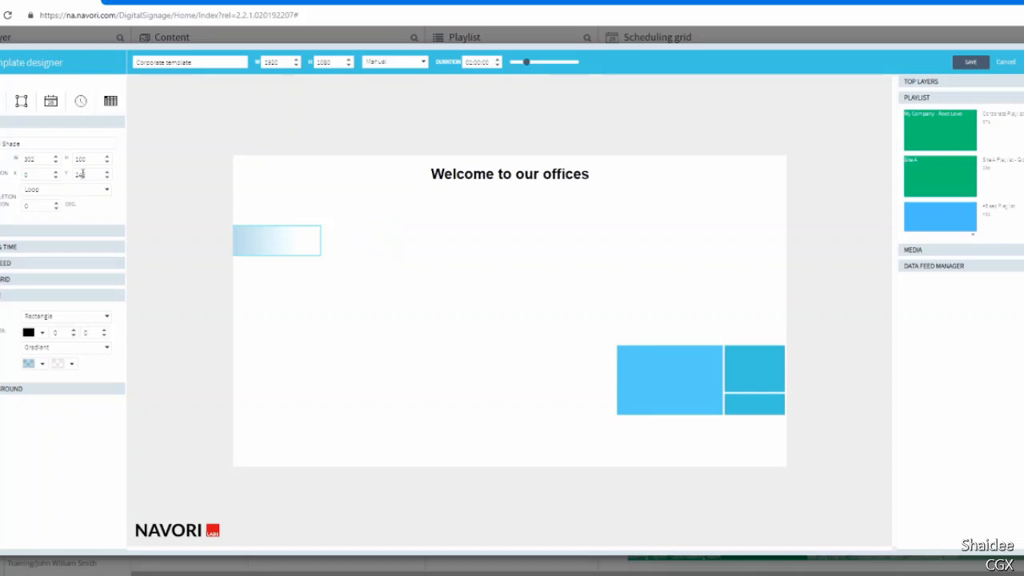
double_click(82, 174)
type("0")
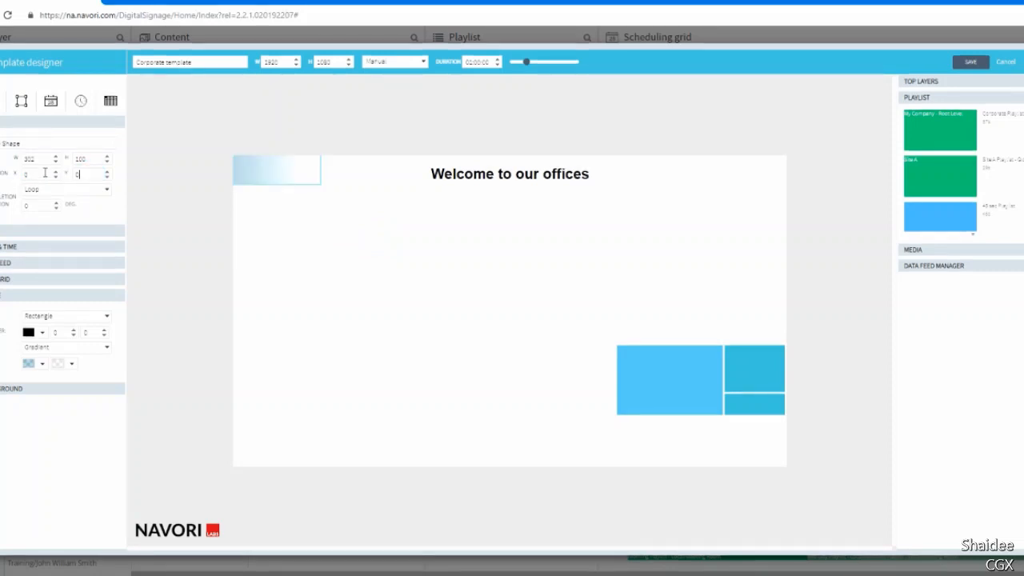
- Set the gradient rectangle's width to 1920 and its height to 170
double_click(46, 157)
type("1920")
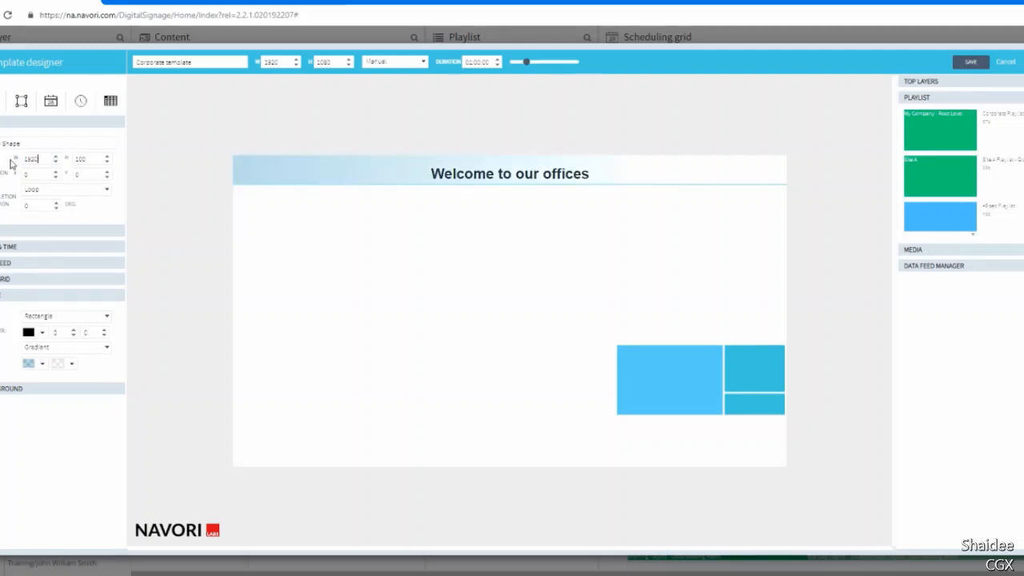
double_click(81, 159)
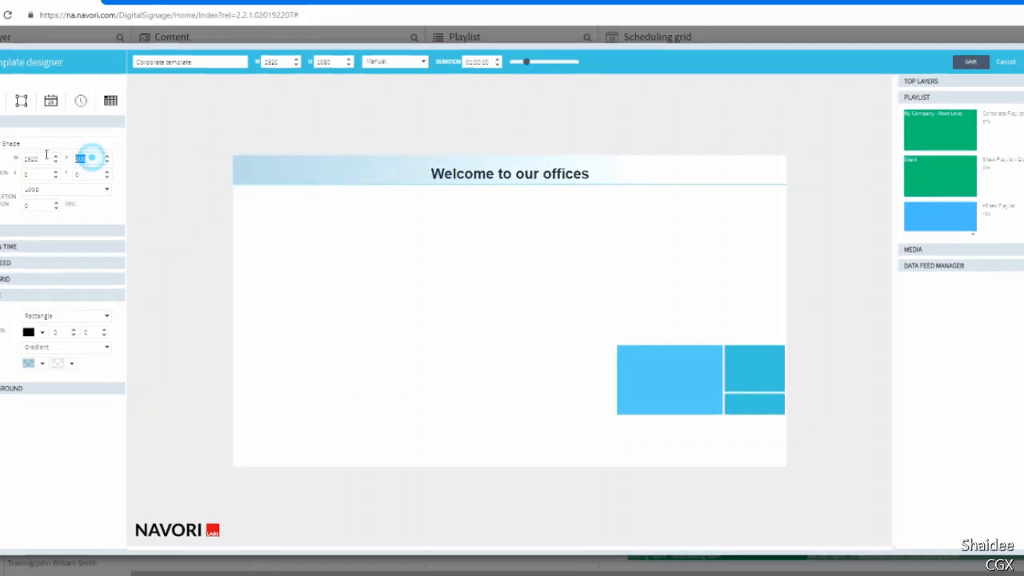
type("170")
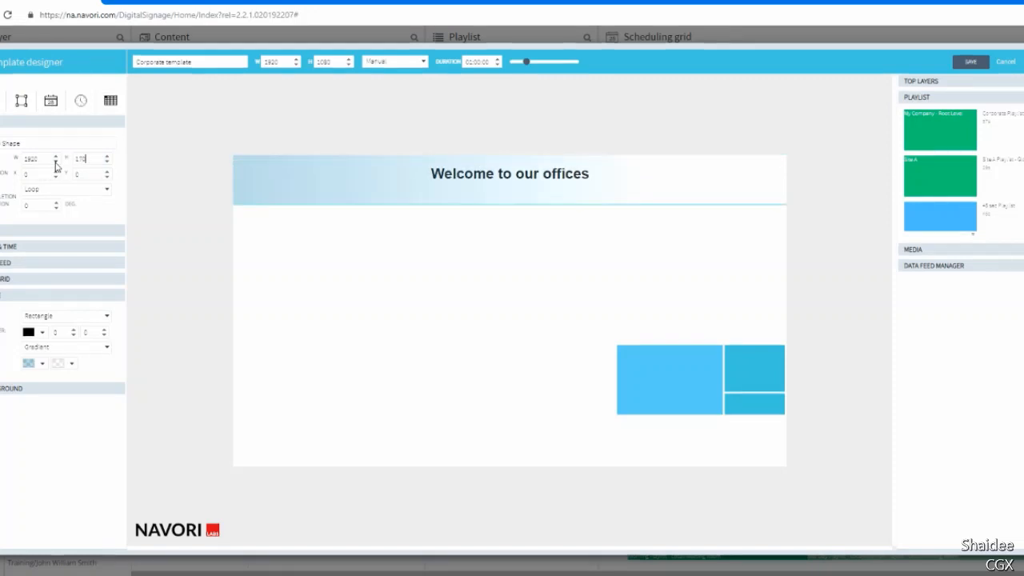
- Send the gradient rectangle to the back behind the welcome heading and lock both objects
right_click(329, 189)
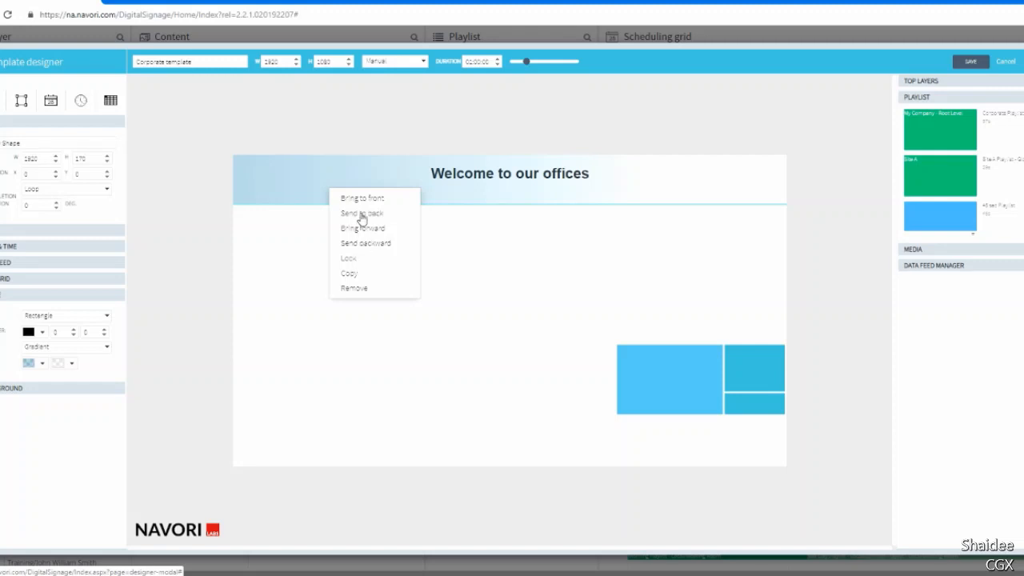
left_click(359, 213)
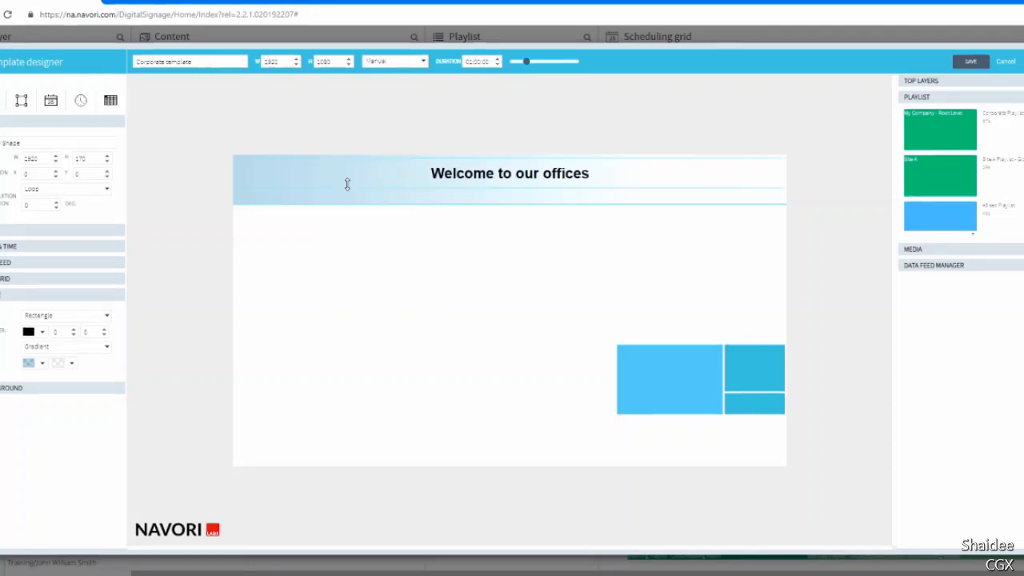
left_click(348, 184)
right_click(350, 185)
left_click(389, 256)
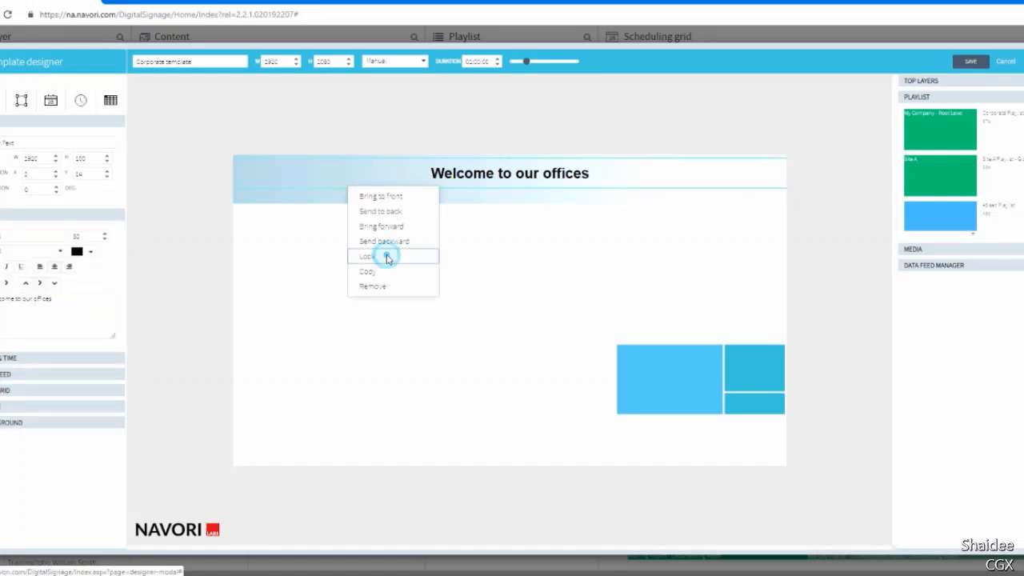
right_click(396, 202)
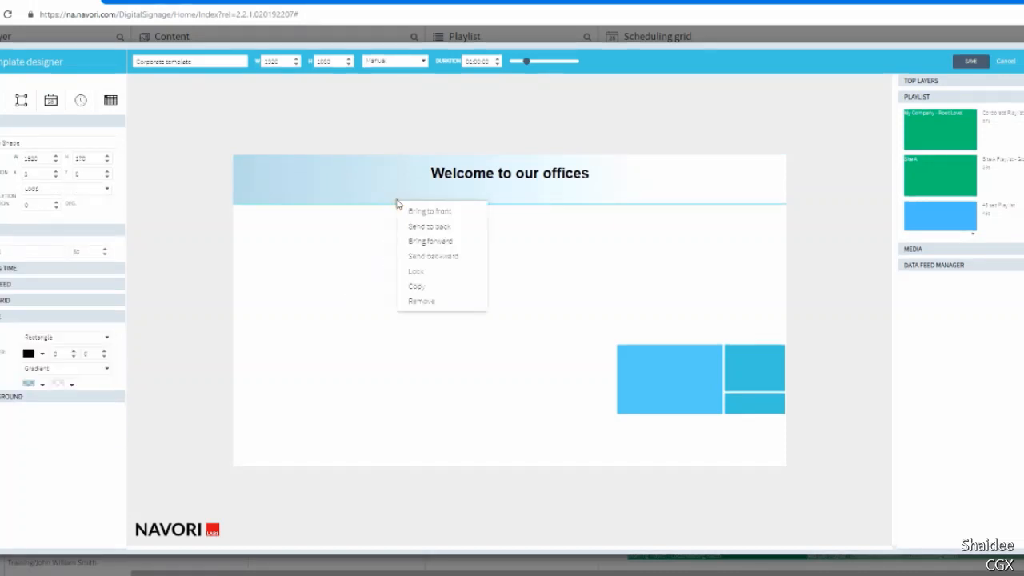
left_click(428, 275)
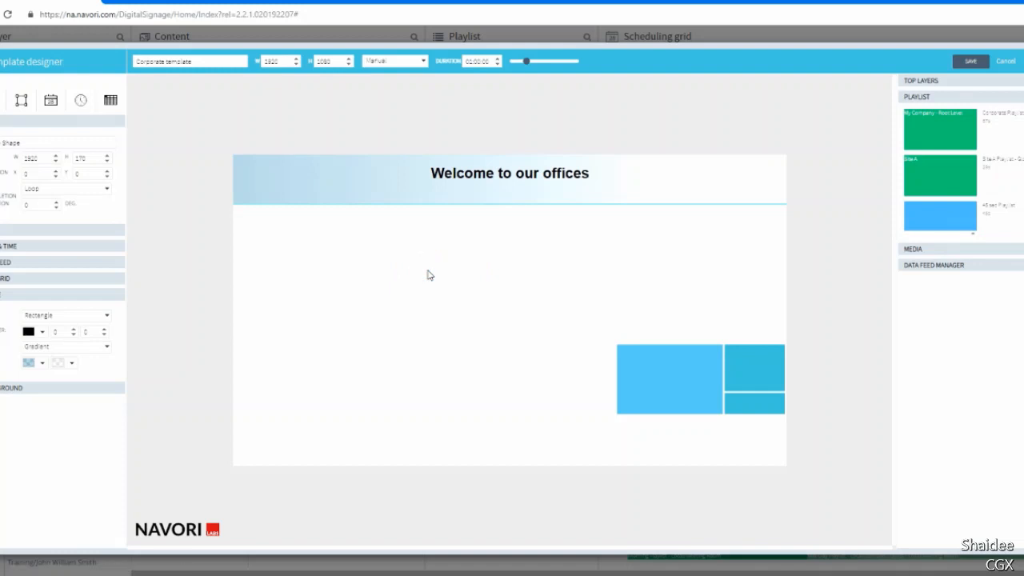
- Set the welcome heading's Y position to 25 within the gradient banner
left_click(540, 181)
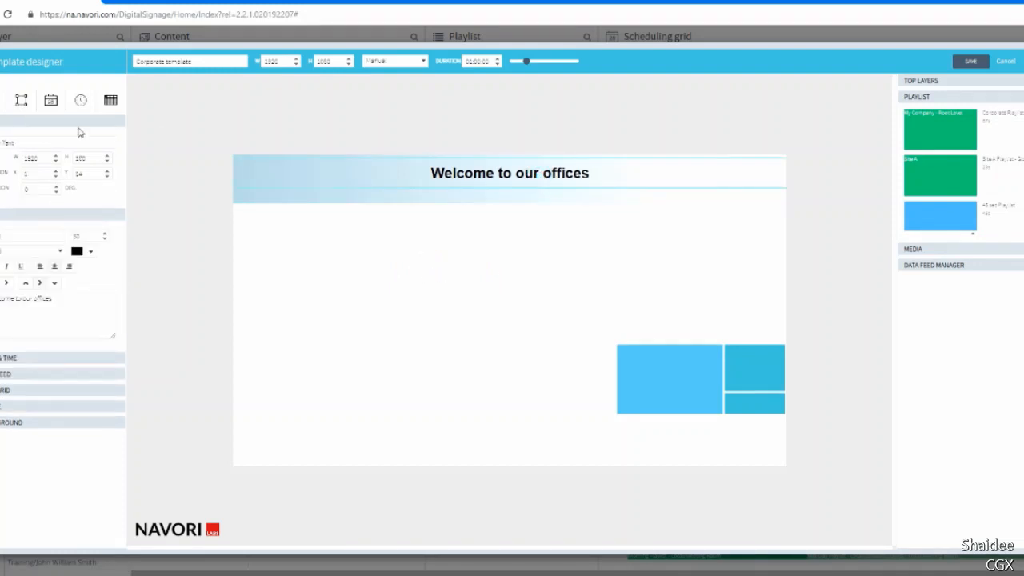
left_click(88, 174)
left_click_drag(72, 175, 69, 176)
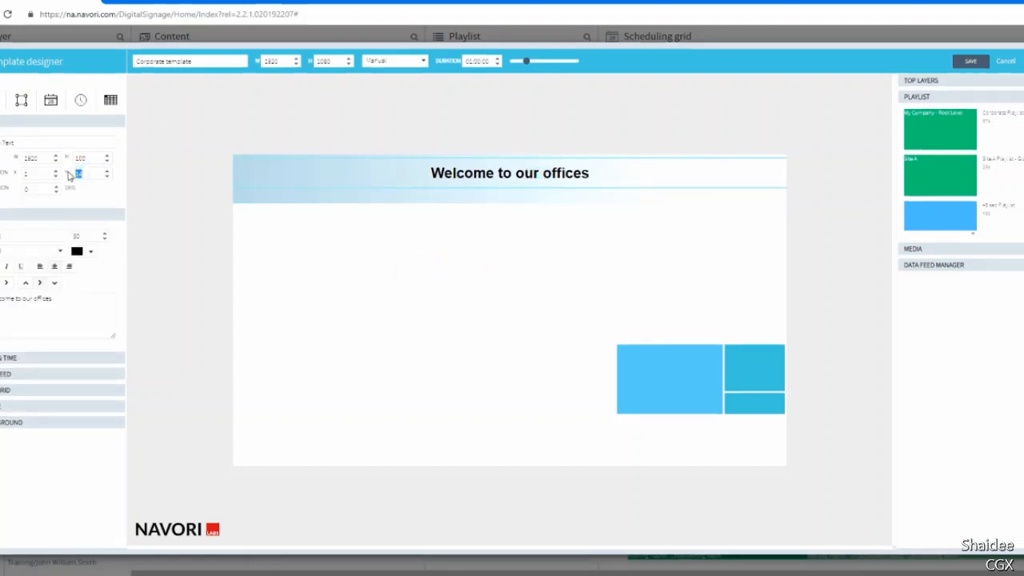
type("25")
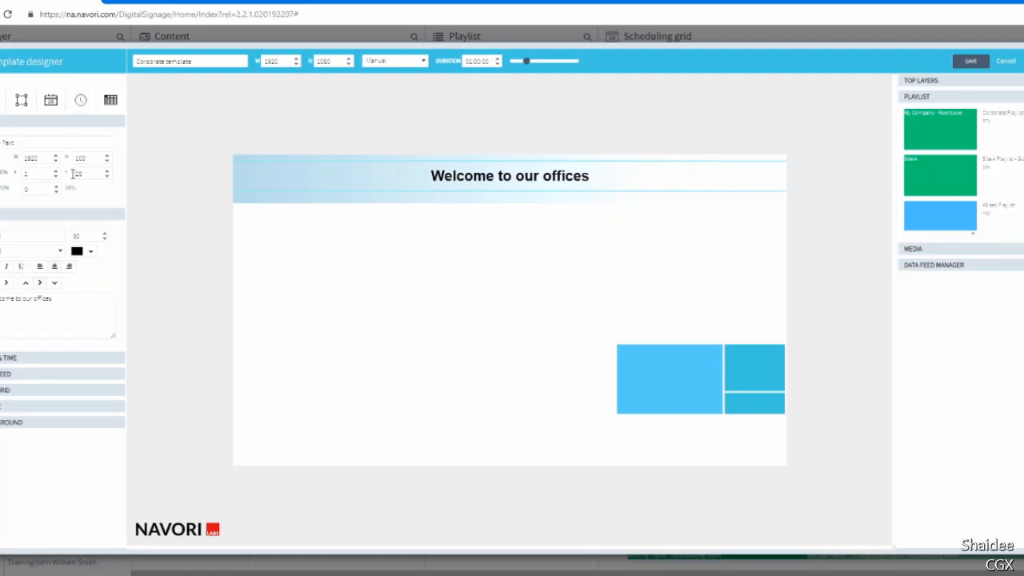
- Copy and paste the welcome heading, and remove the pasted duplicate
right_click(533, 177)
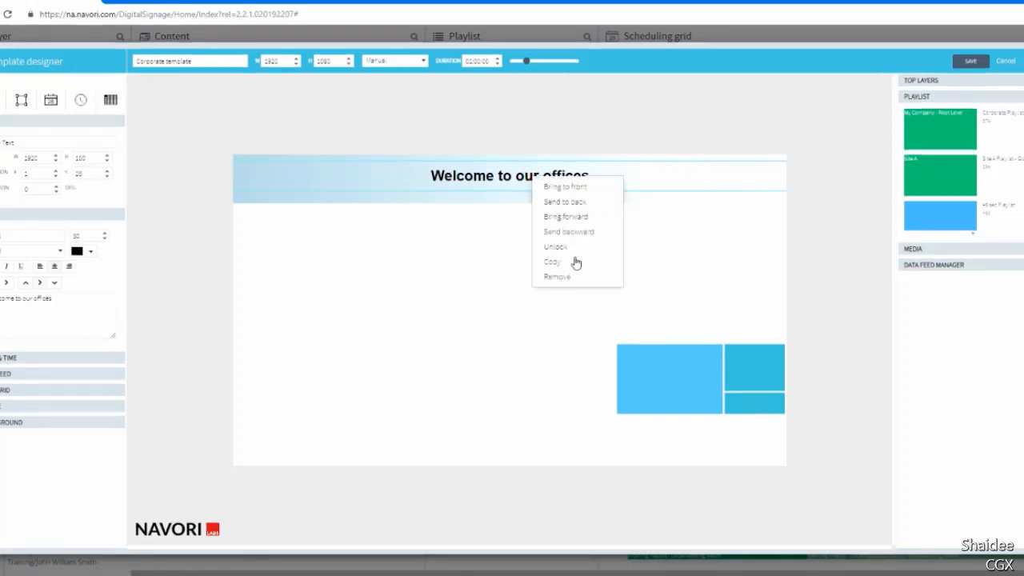
left_click(570, 264)
right_click(417, 411)
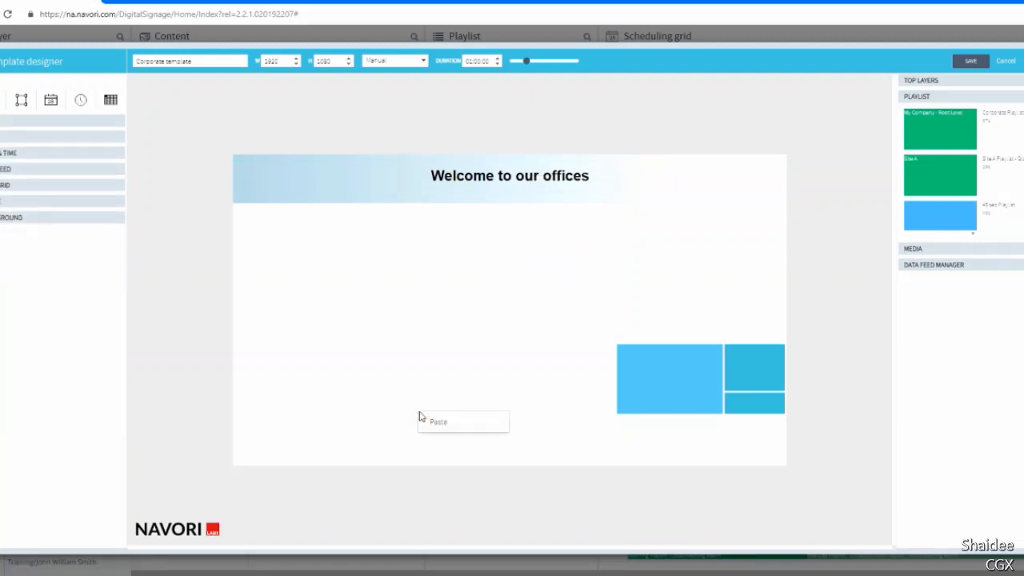
left_click(438, 422)
left_click(578, 168)
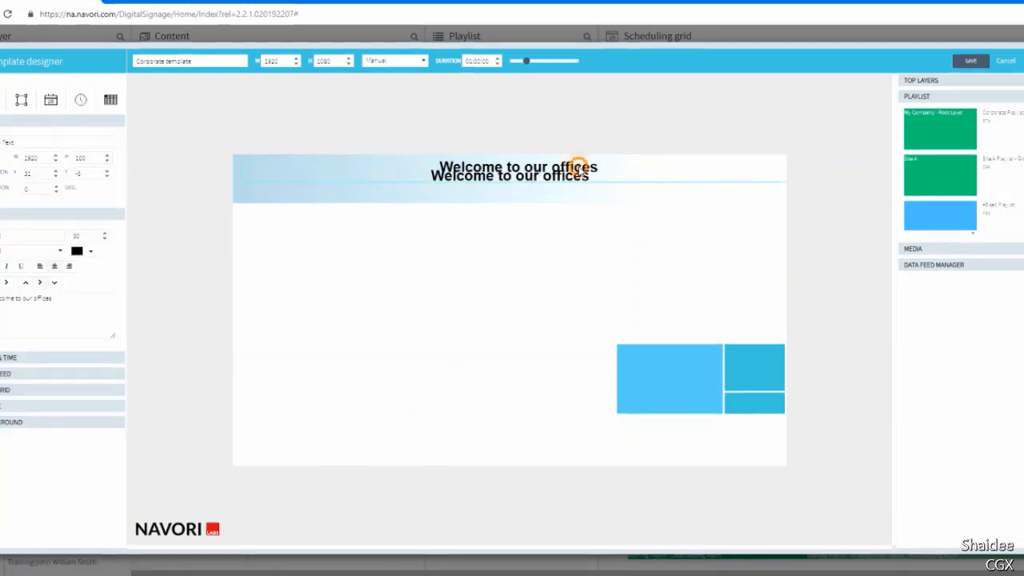
right_click(578, 168)
left_click(618, 267)
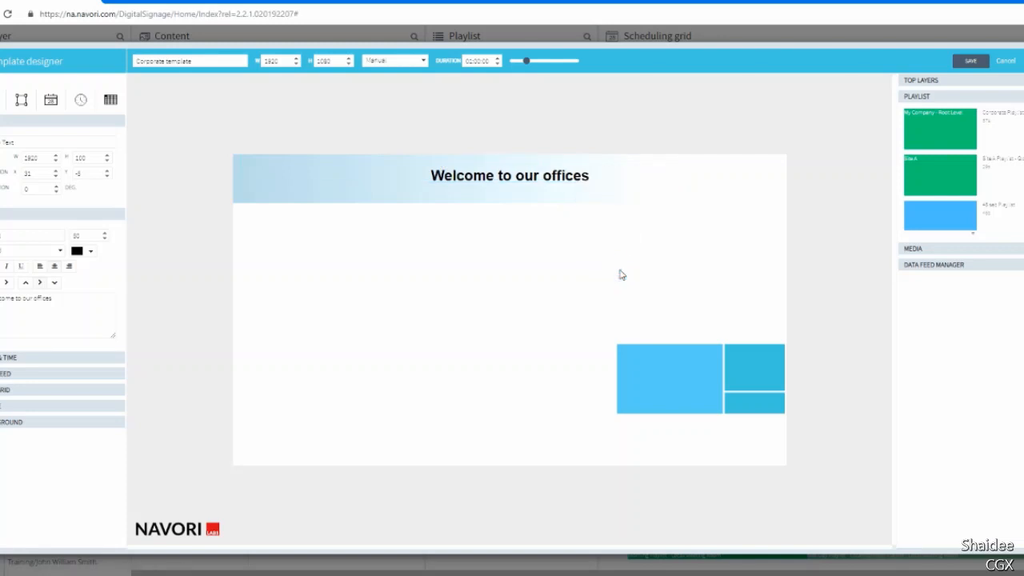
- Add a date element to the template and narrow its box to a width of 312 around the text
left_click(51, 100)
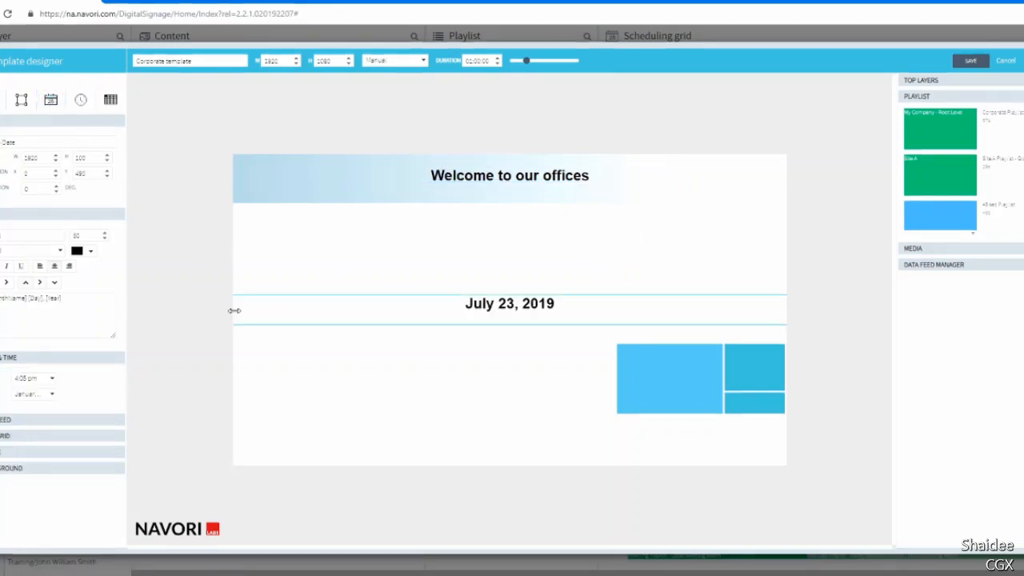
left_click_drag(258, 311, 528, 313)
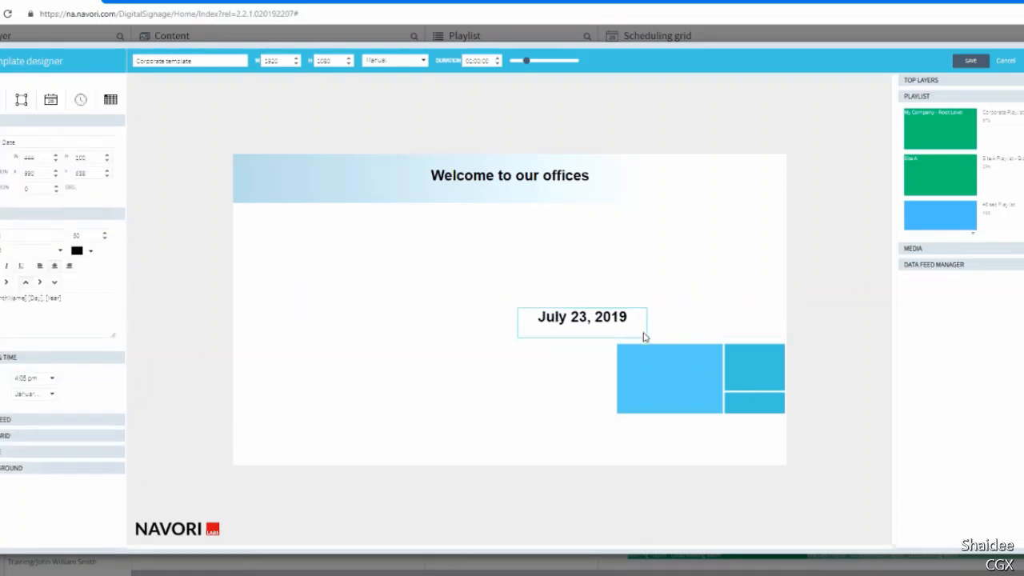
left_click_drag(647, 327, 611, 318)
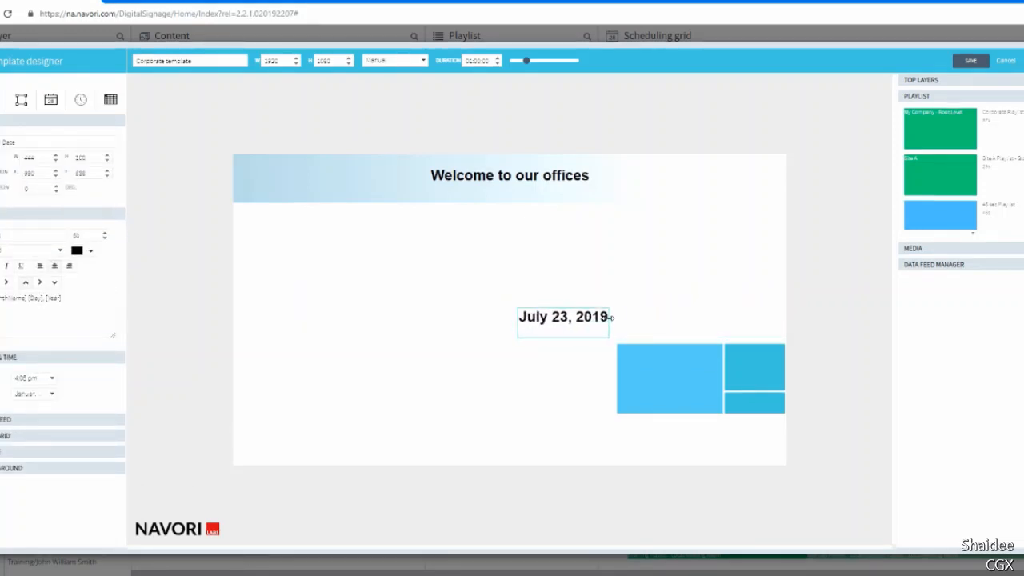
- Make the date text white and place it over the upper small teal box beside the large blue box
left_click(83, 251)
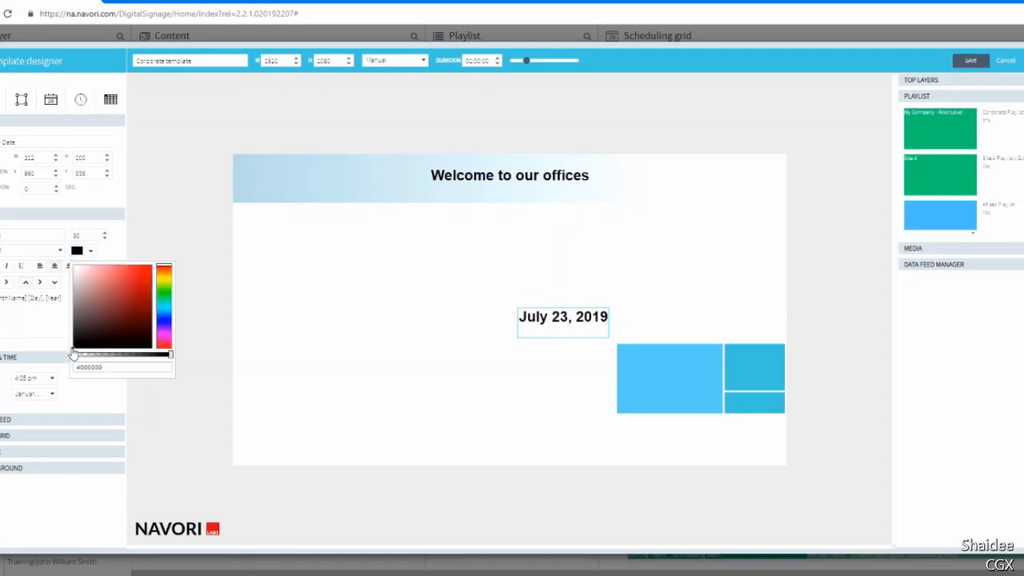
left_click_drag(74, 350, 43, 264)
left_click_drag(568, 323, 725, 374)
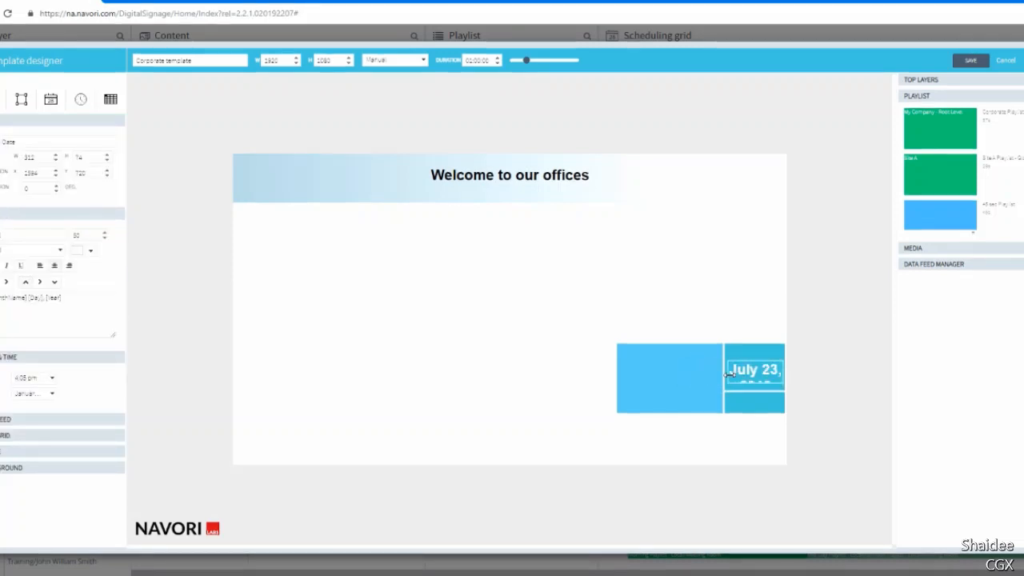
- Set the date's font size to 30 so it fits on one line in the teal box
double_click(95, 236)
type("20")
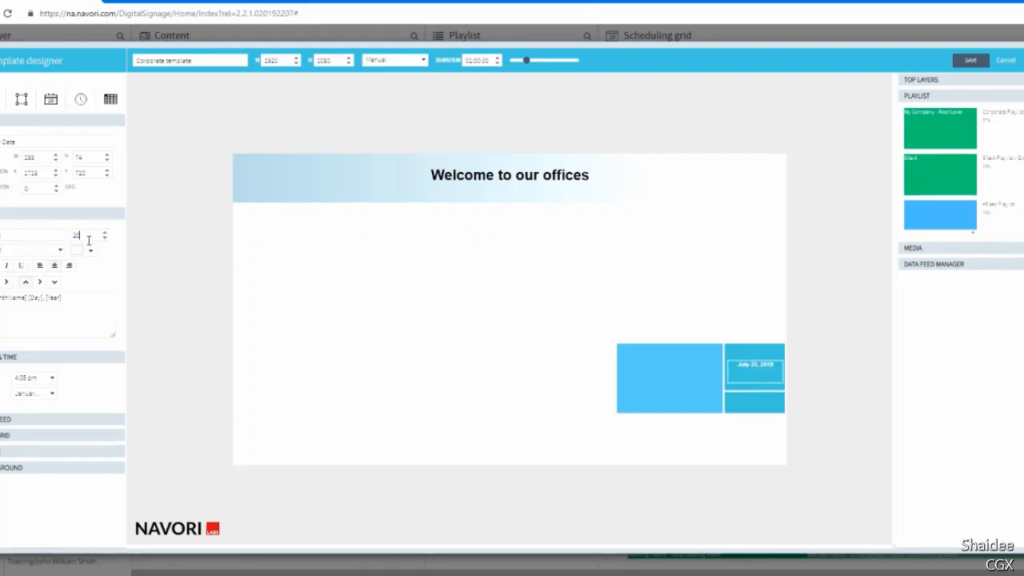
left_click_drag(84, 236, 46, 229)
type("30")
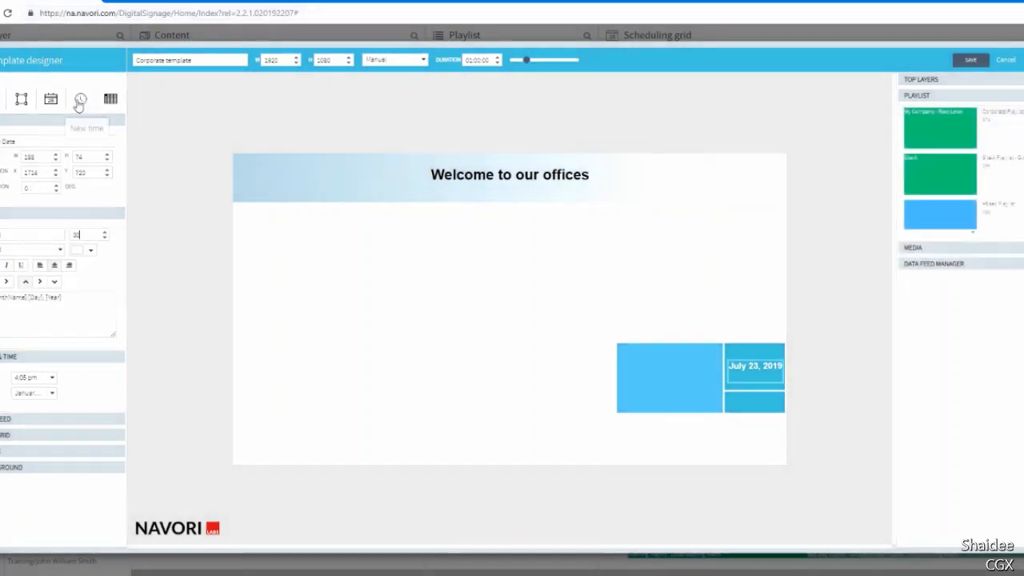
- Add a time element to the template and place it over the lower teal box, below the date
left_click(79, 100)
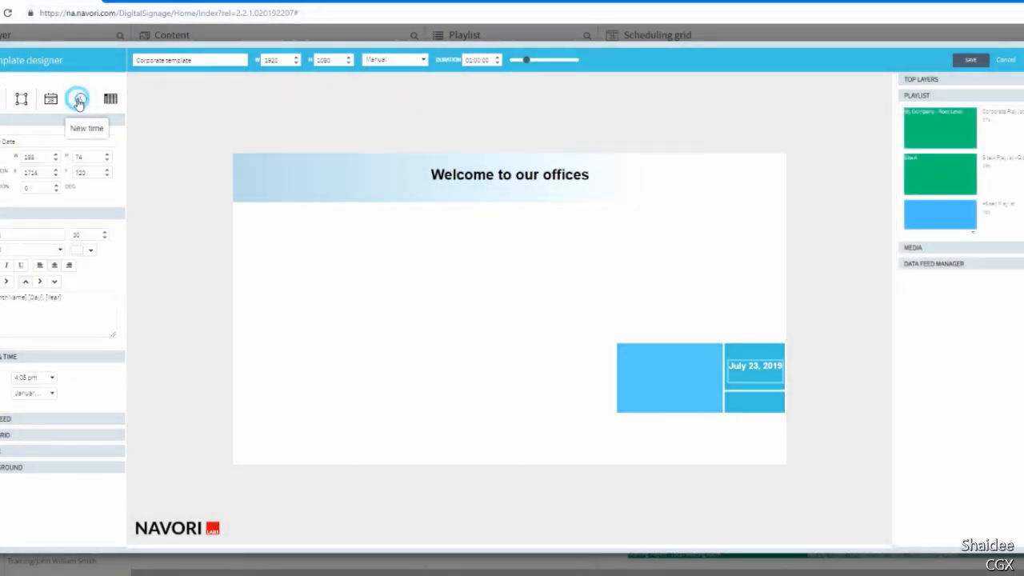
left_click(501, 308)
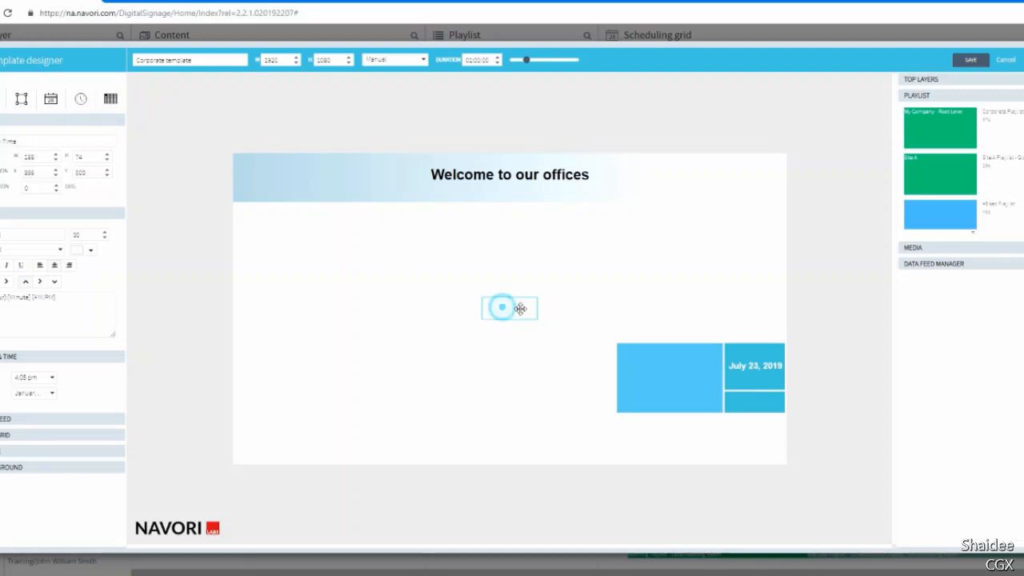
left_click_drag(520, 309, 748, 404)
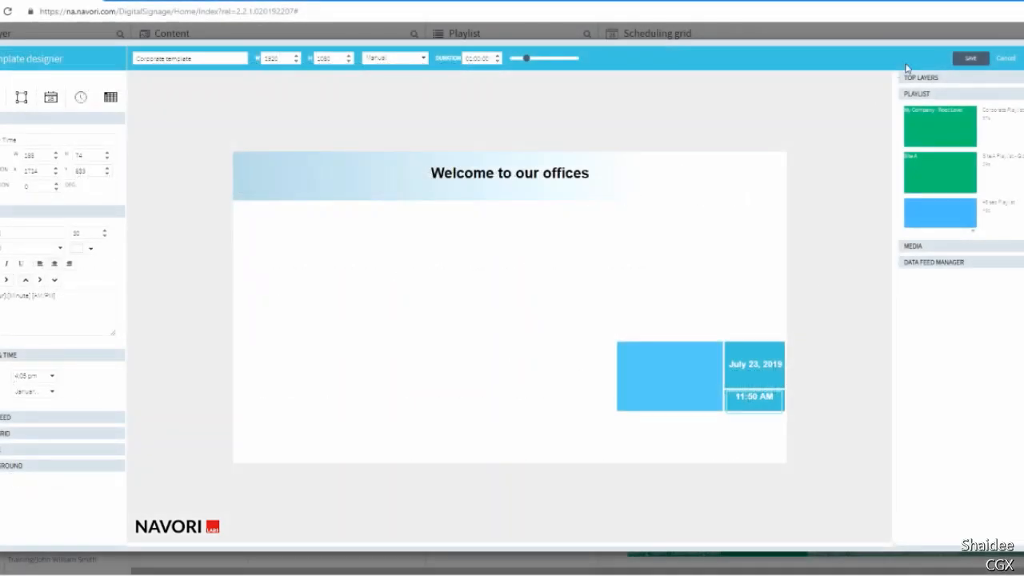
- Upload the Global Corp Logo image as a new top layer media item
left_click(923, 79)
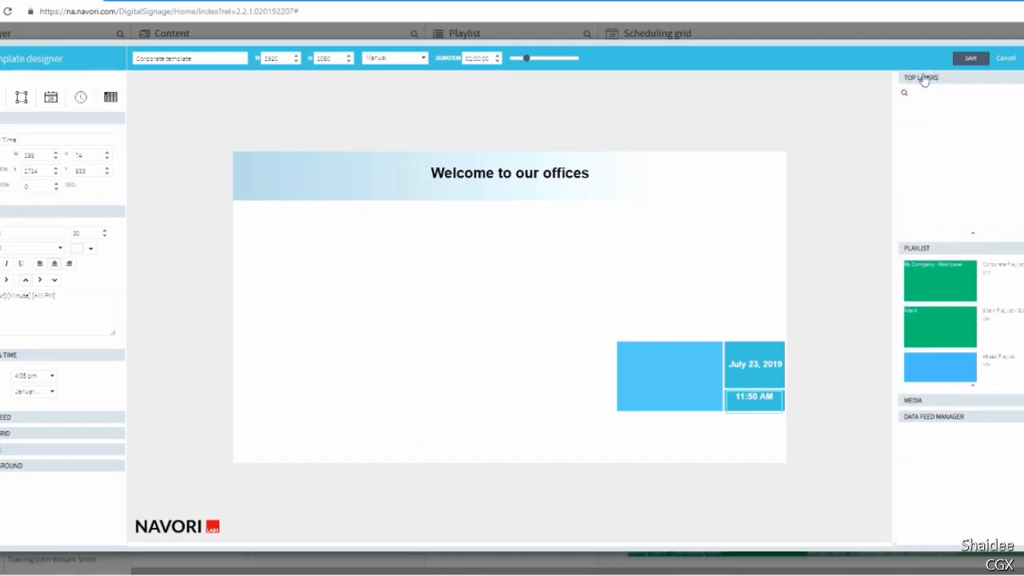
right_click(926, 129)
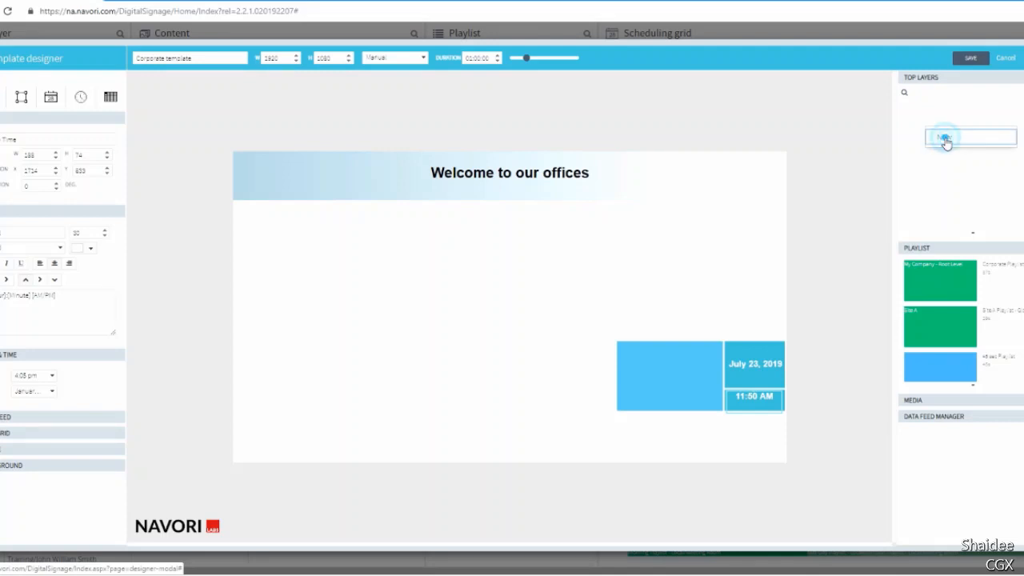
left_click(944, 137)
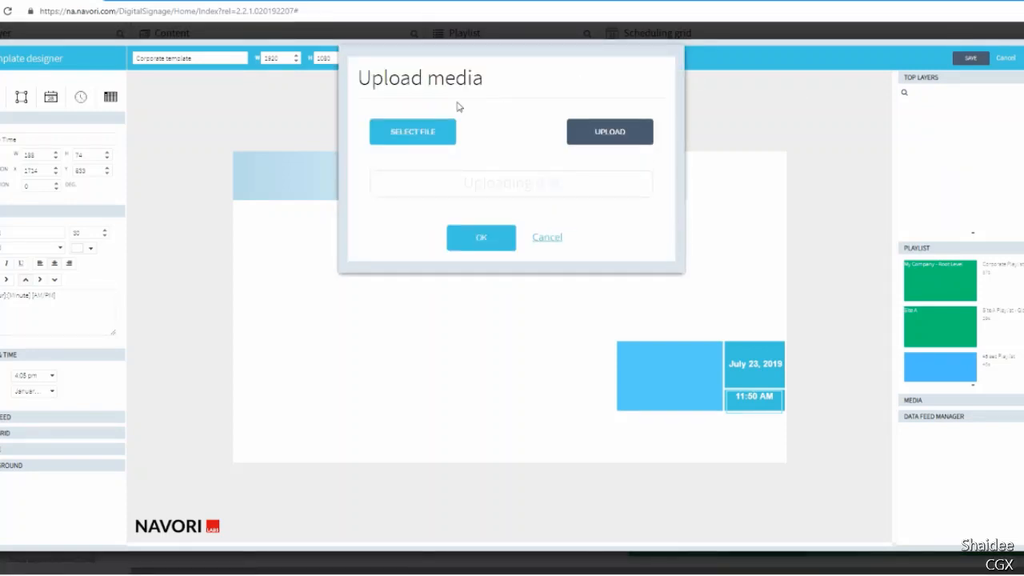
left_click(407, 135)
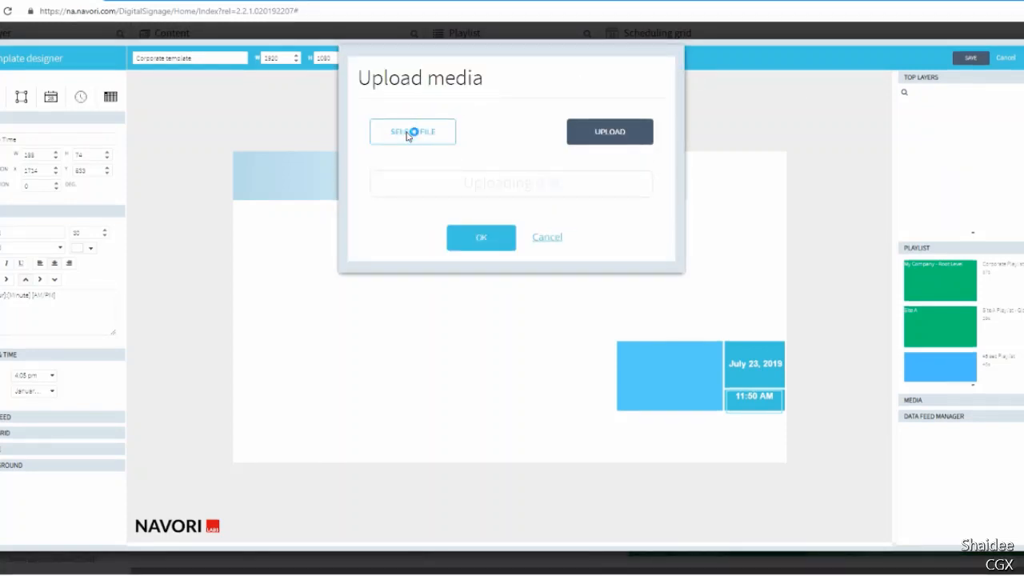
left_click(407, 136)
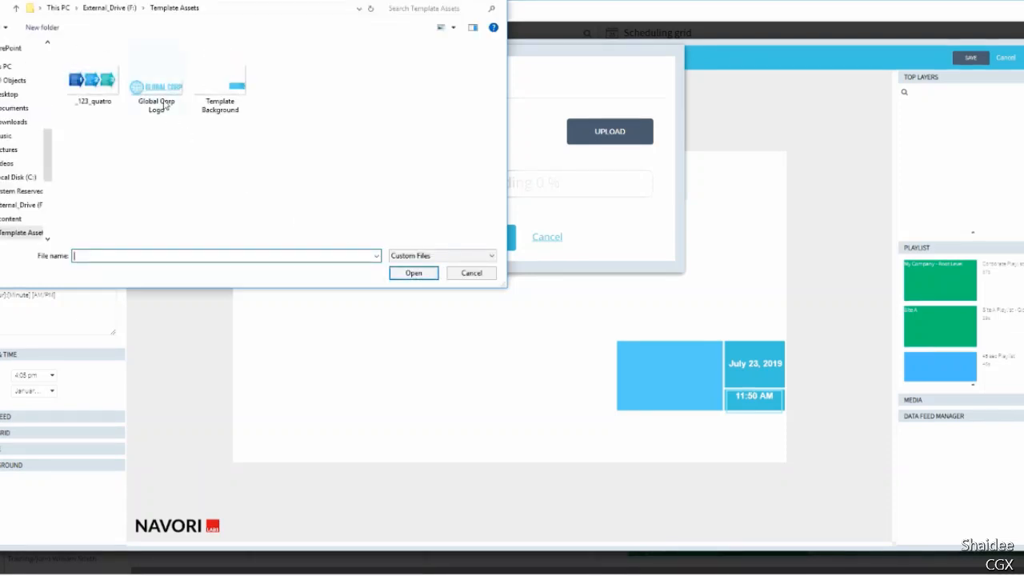
left_click(160, 88)
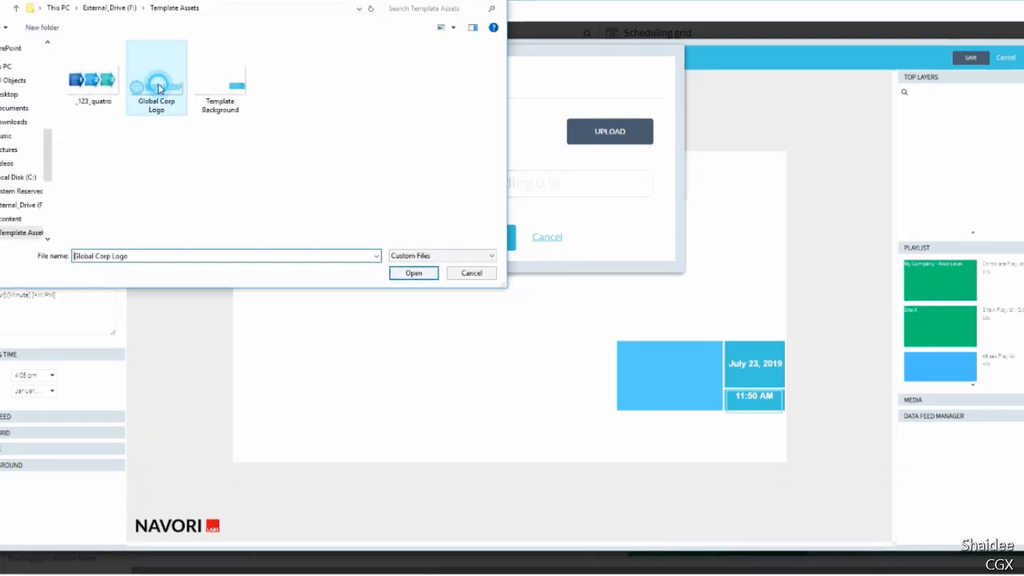
left_click(411, 272)
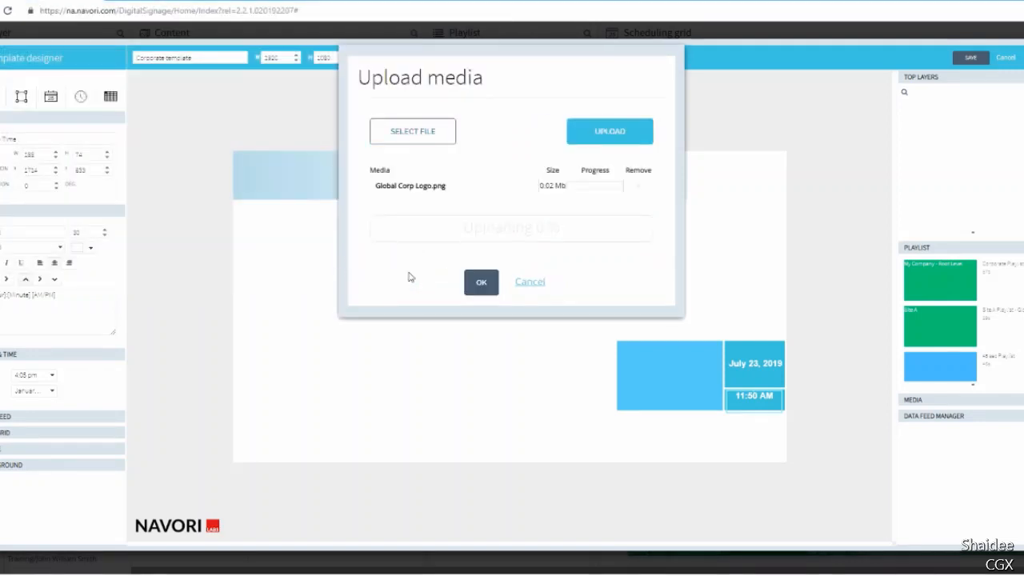
left_click(596, 134)
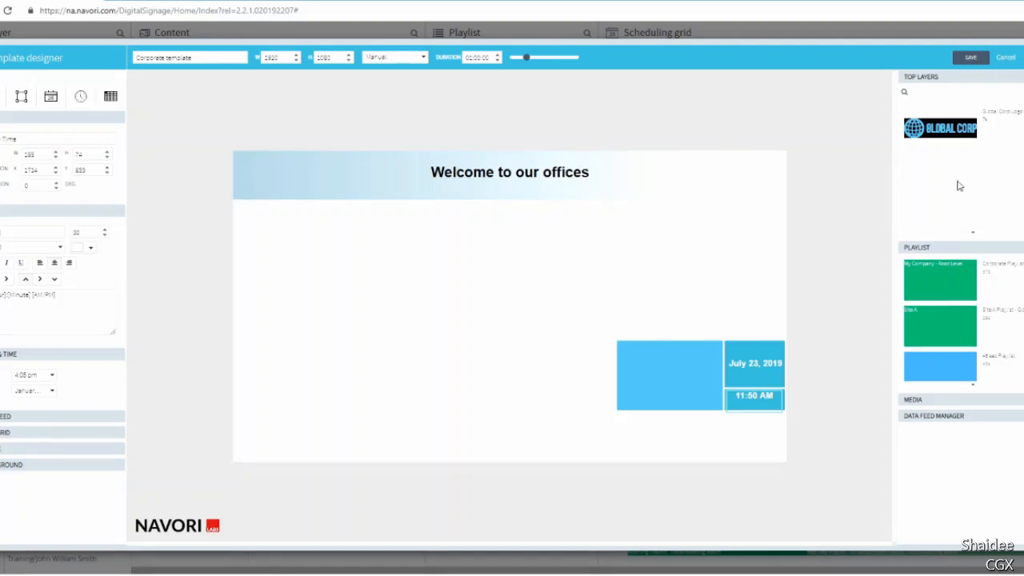
- Place the Global Corp logo just above the date box, shrink it to about 270 wide, and lock it
left_click_drag(936, 130, 390, 254)
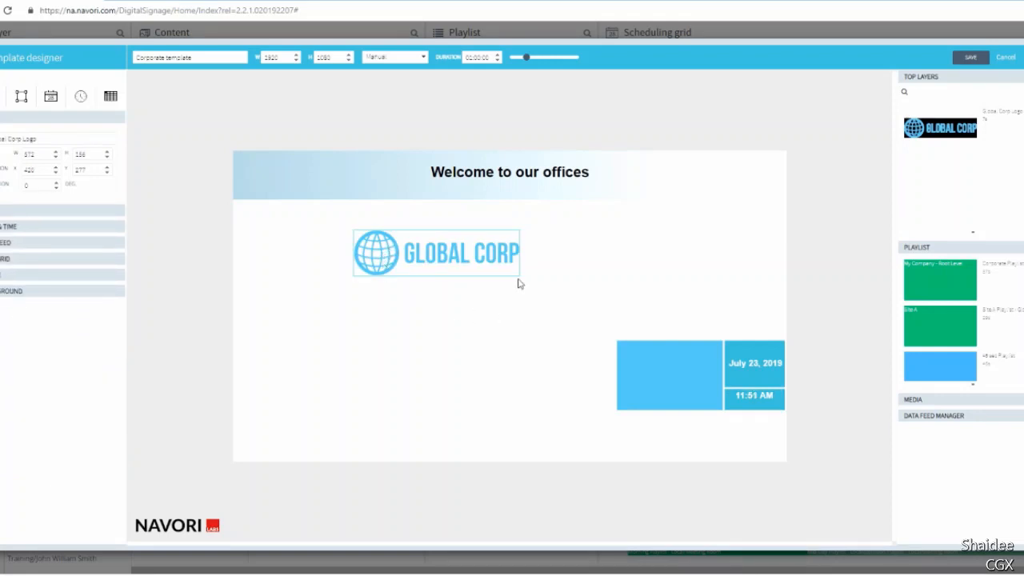
left_click_drag(518, 275, 756, 327)
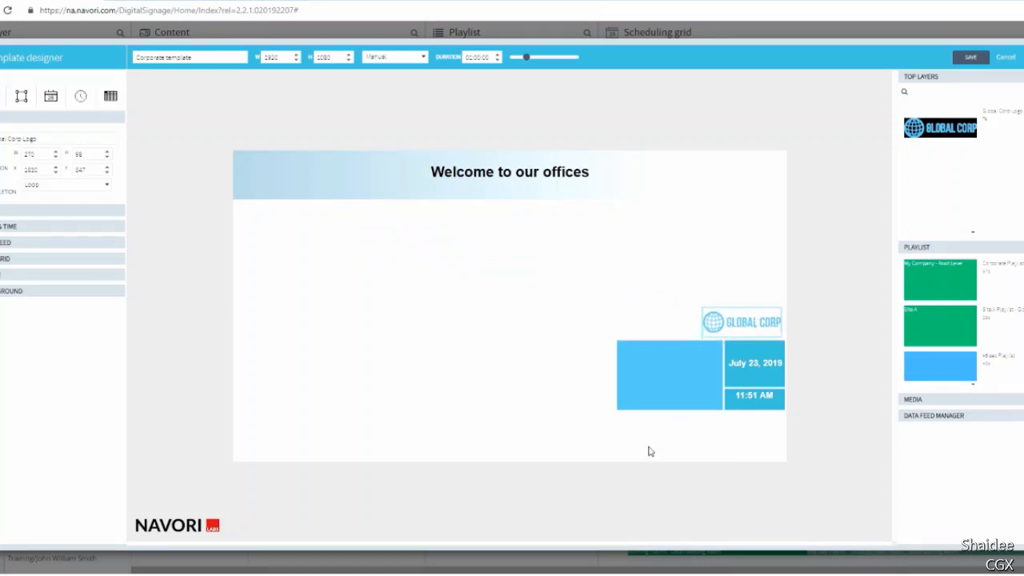
left_click(658, 447)
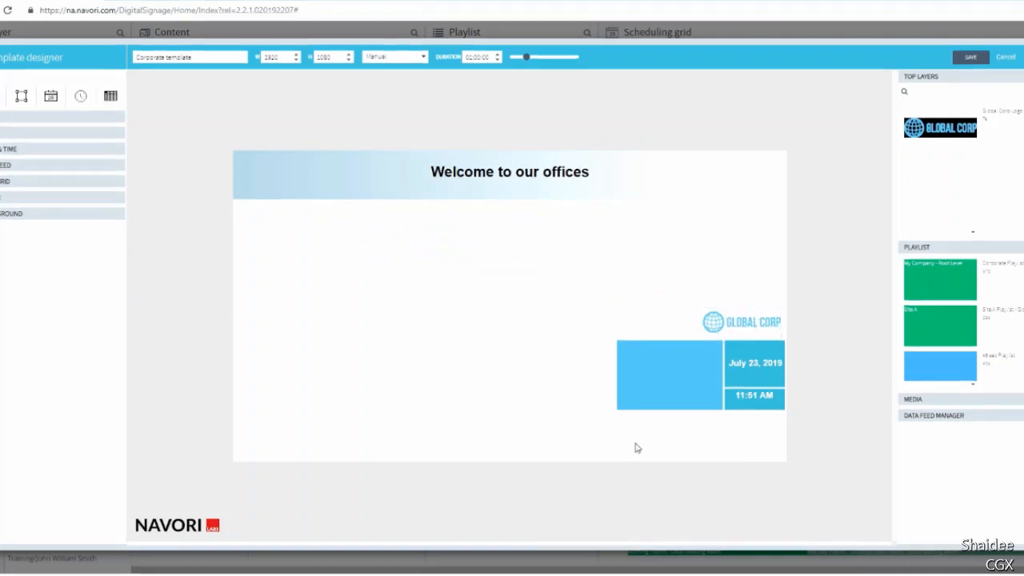
right_click(751, 330)
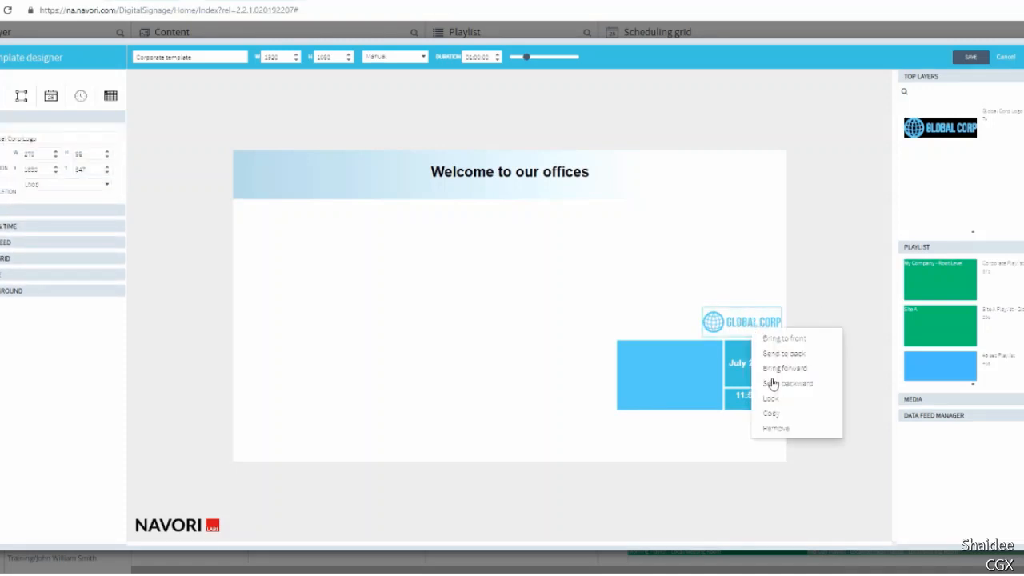
left_click(774, 401)
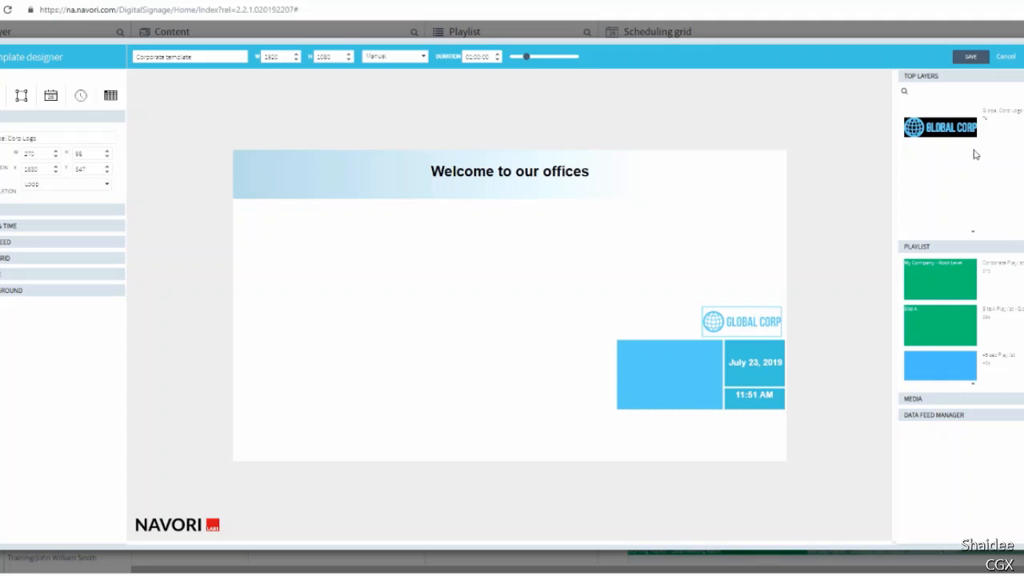
- Add the first Template Zone playlist as a 1280 x 720 zone and move it below the welcome banner, with X at about 24
left_click(950, 90)
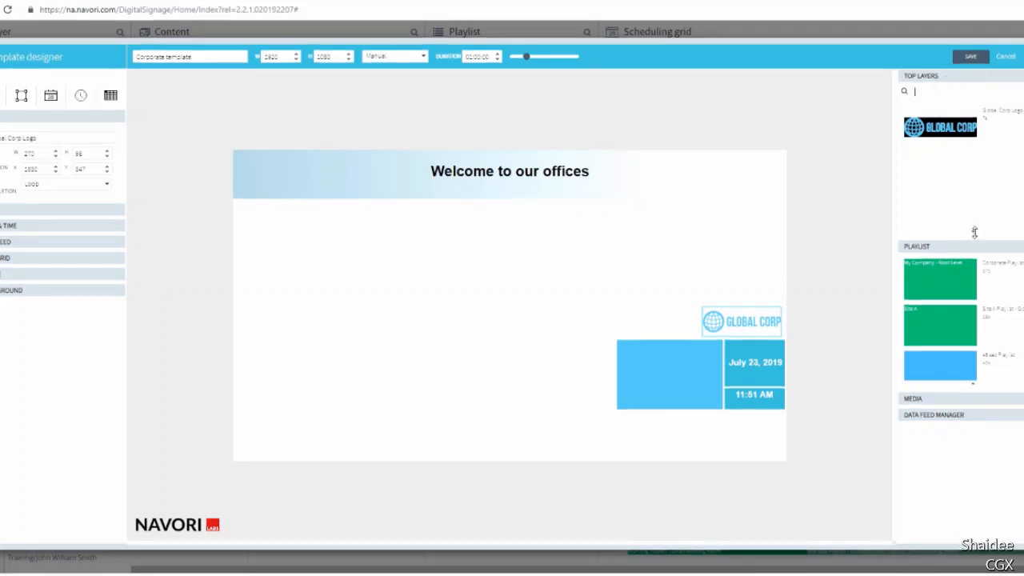
left_click(978, 246)
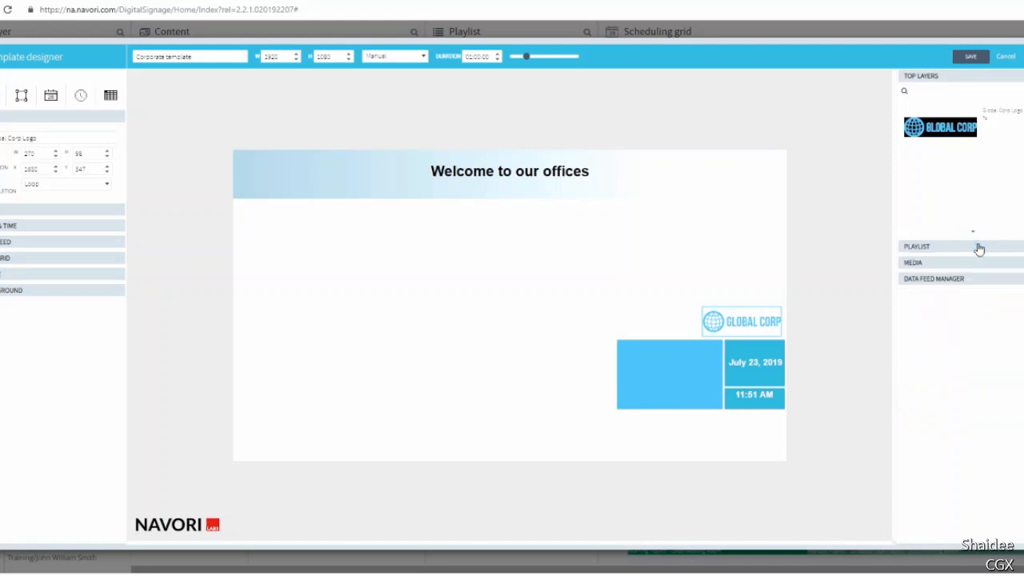
left_click(946, 76)
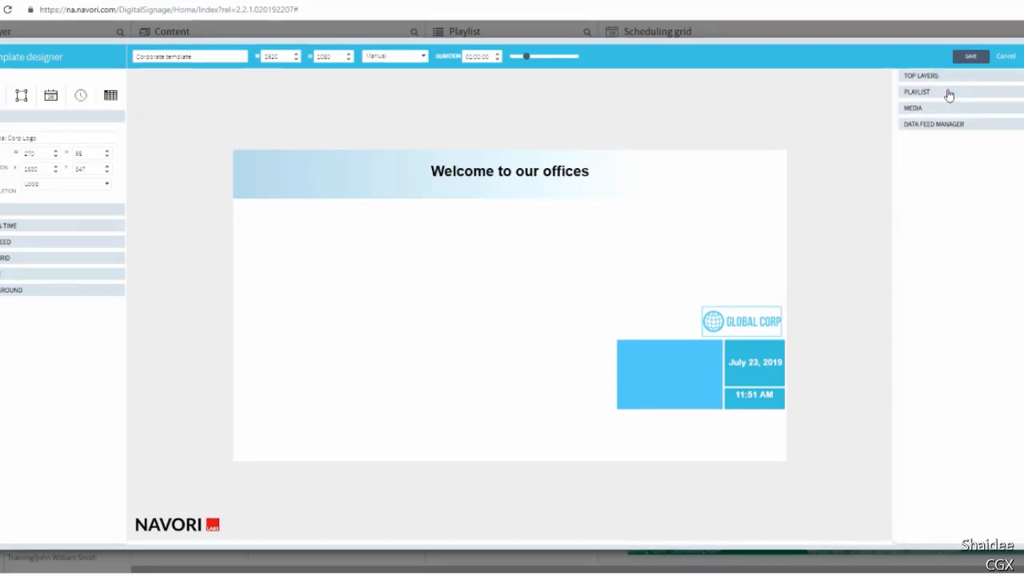
left_click(946, 92)
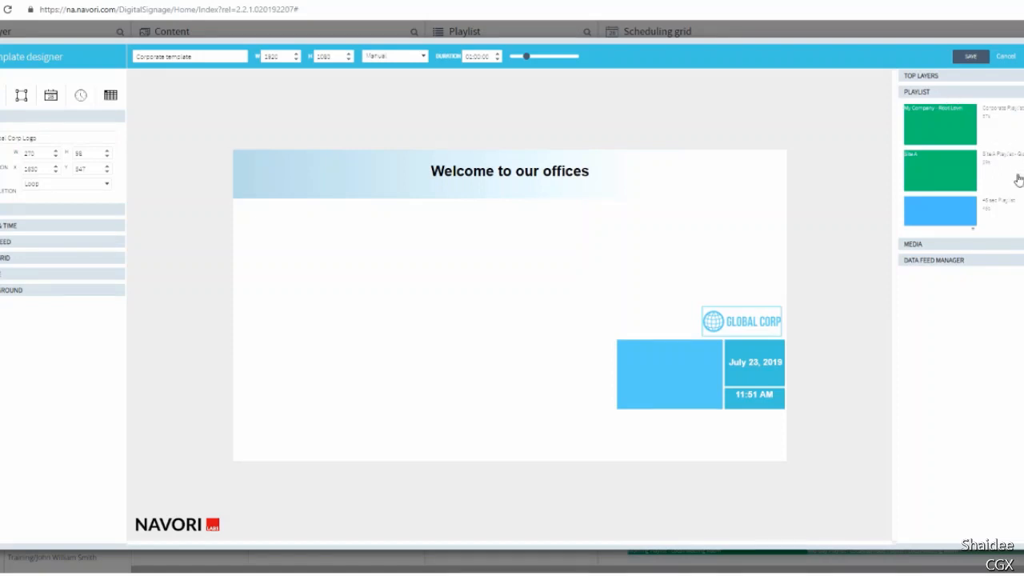
scroll(1018, 179, "down", 3)
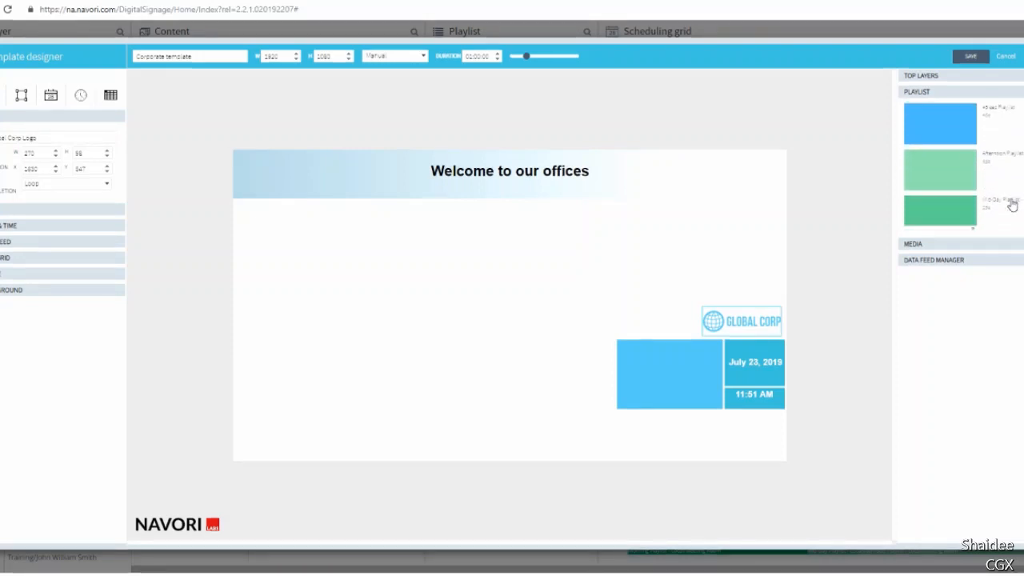
scroll(1012, 206, "down", 4)
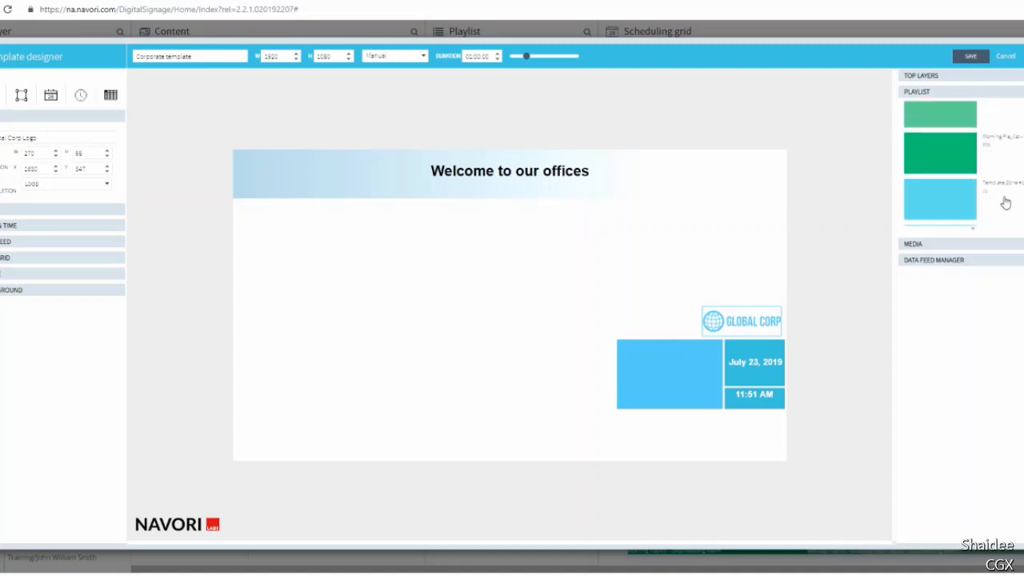
scroll(1005, 203, "down", 5)
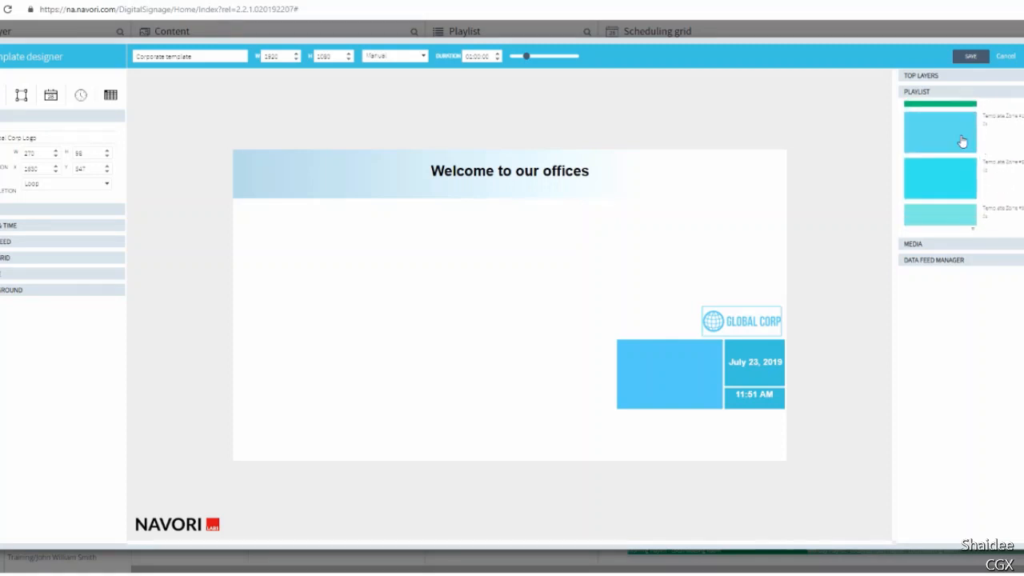
left_click_drag(944, 133, 372, 246)
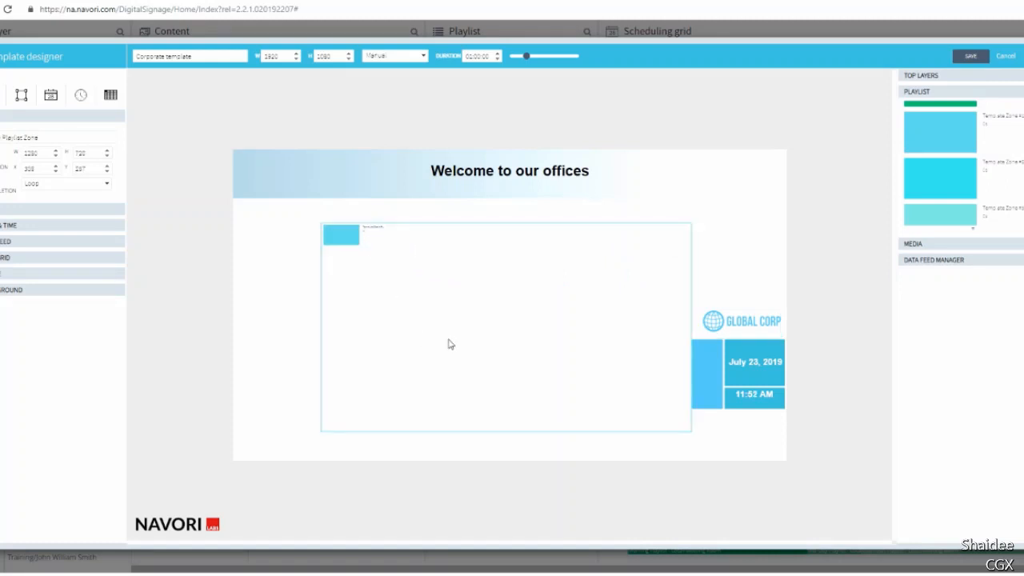
left_click_drag(524, 310, 438, 290)
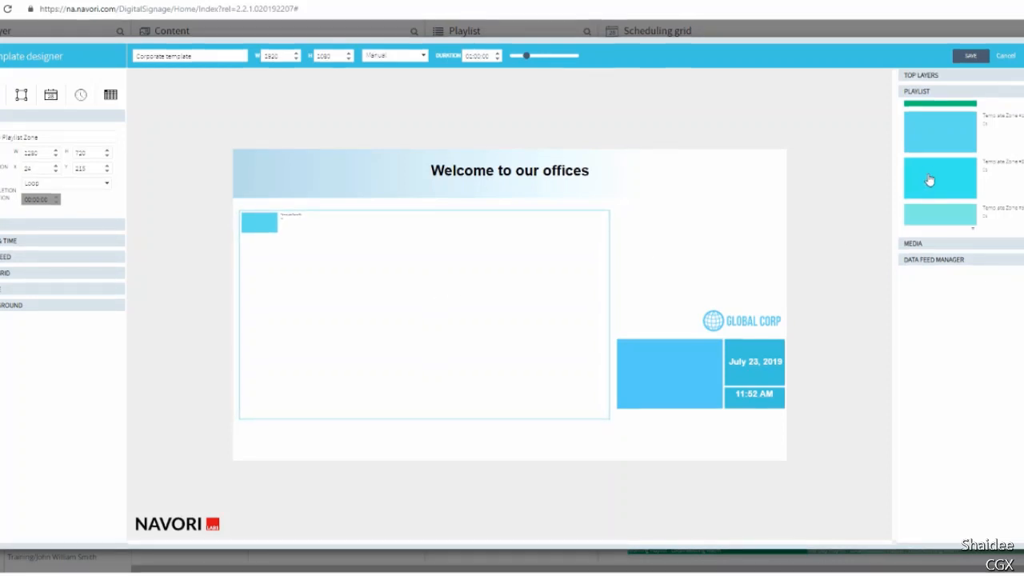
- Add the second Template Zone playlist as a zone above the logo, sized about 538 wide and 300 high
left_click_drag(929, 181, 668, 230)
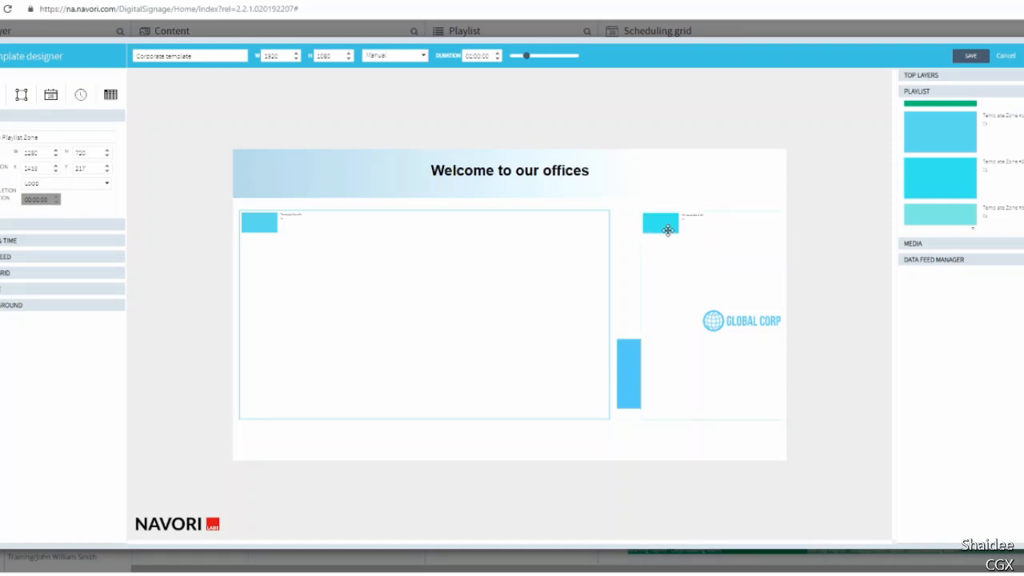
left_click_drag(40, 152, 20, 151)
type("200")
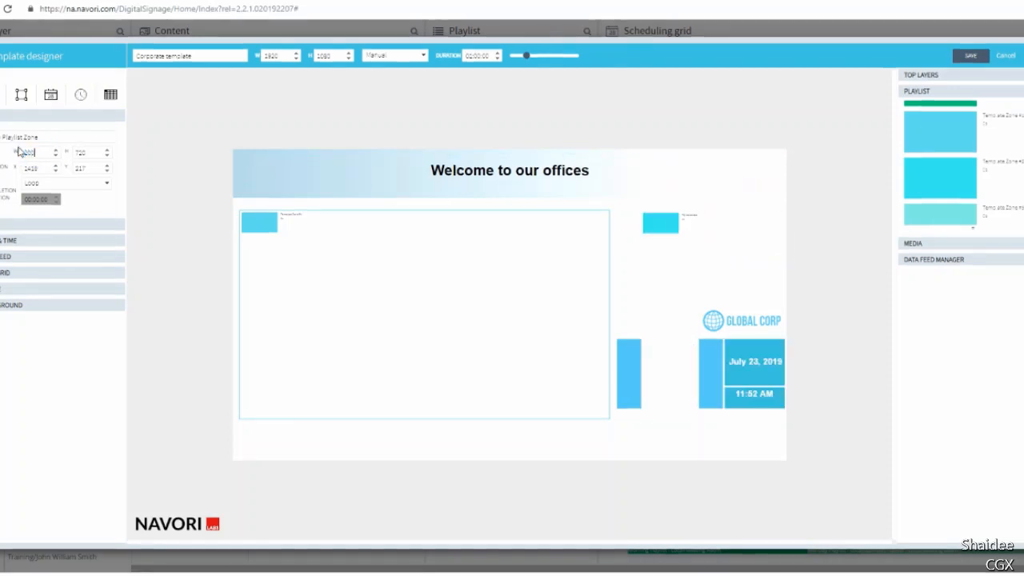
left_click_drag(93, 152, 74, 153)
type("300")
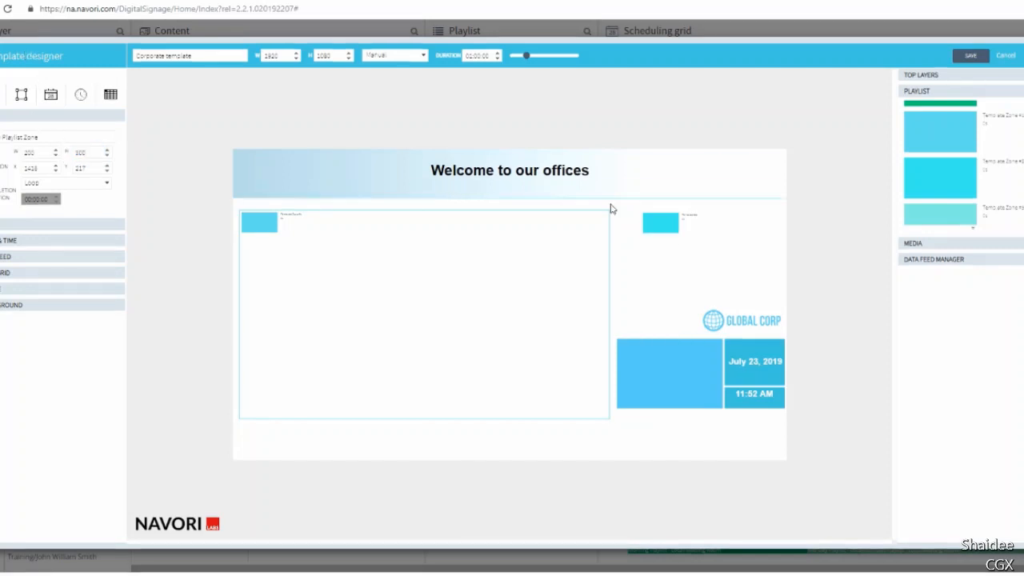
left_click_drag(677, 265, 776, 277)
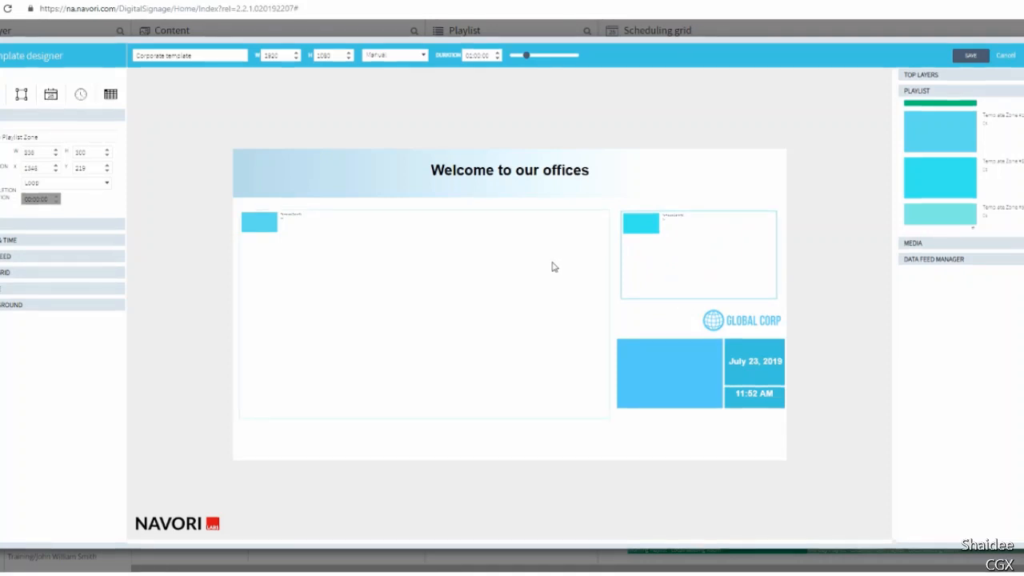
- Examine the completion options of the large and small playlist zones
left_click(552, 267)
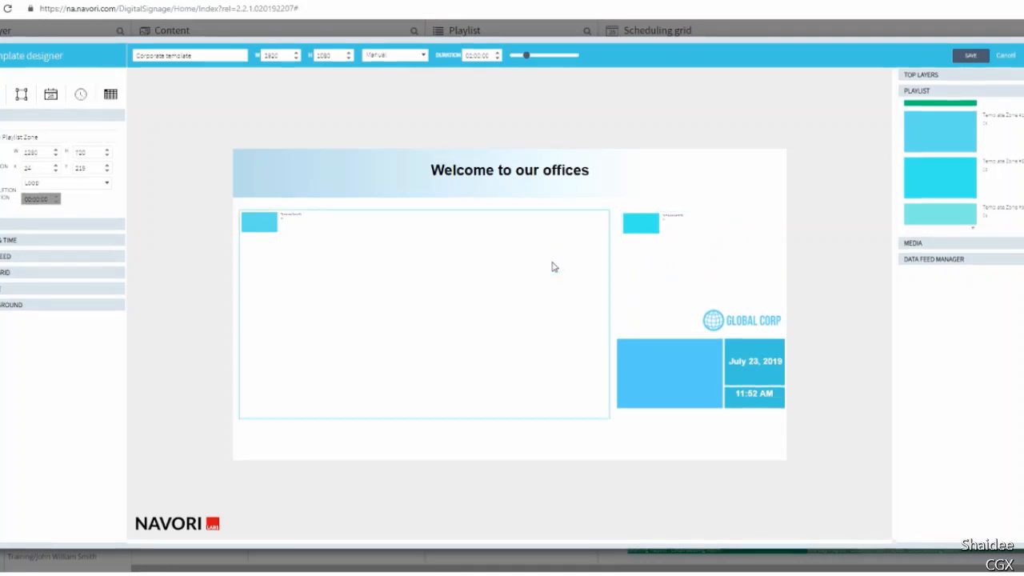
left_click(86, 184)
left_click(86, 186)
left_click(662, 269)
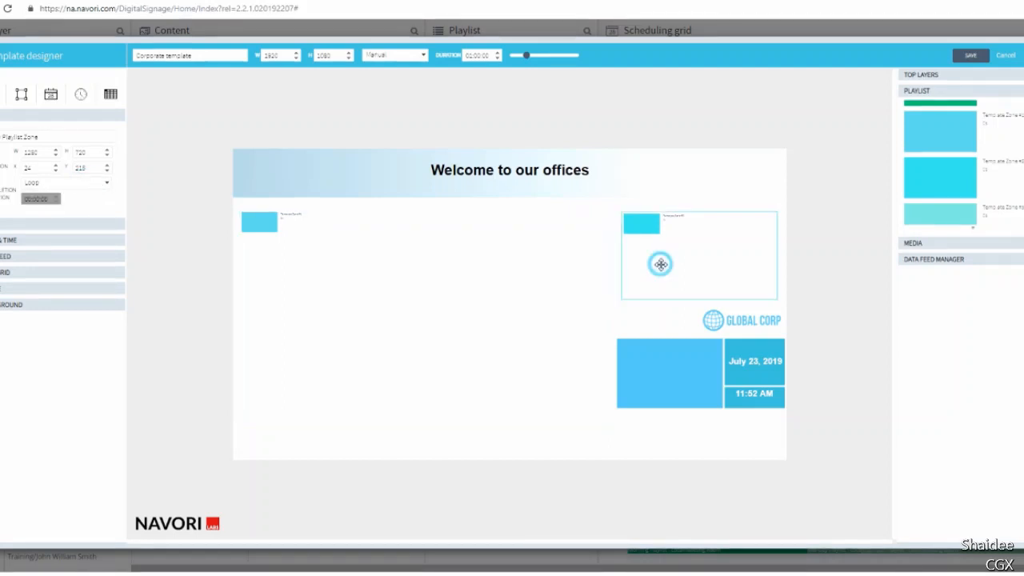
left_click(91, 189)
left_click(90, 196)
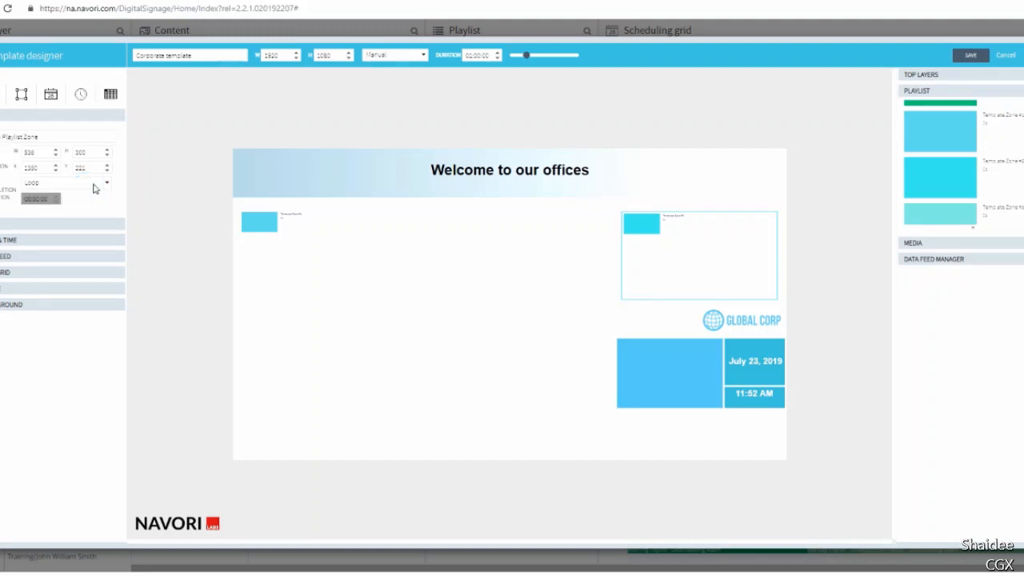
- Add the third Template Zone playlist to the large playlist zone and remove the first playlist from it
left_click_drag(934, 220, 322, 272)
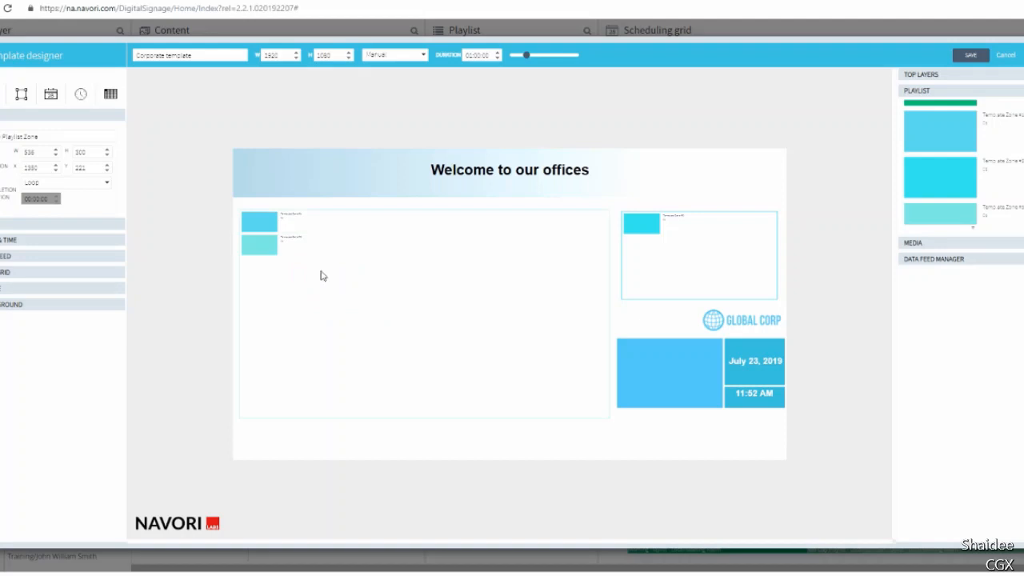
left_click(323, 260)
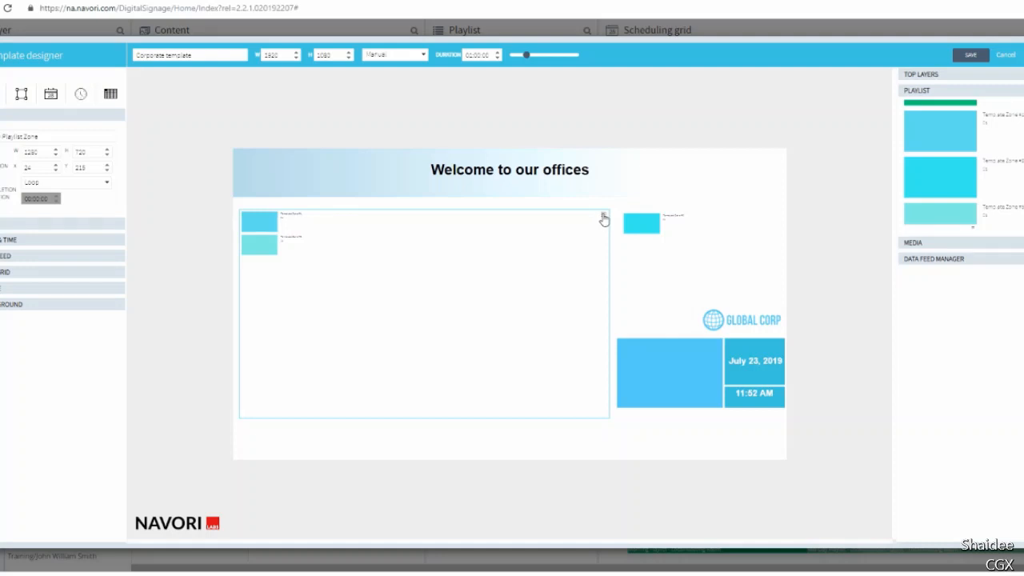
right_click(286, 225)
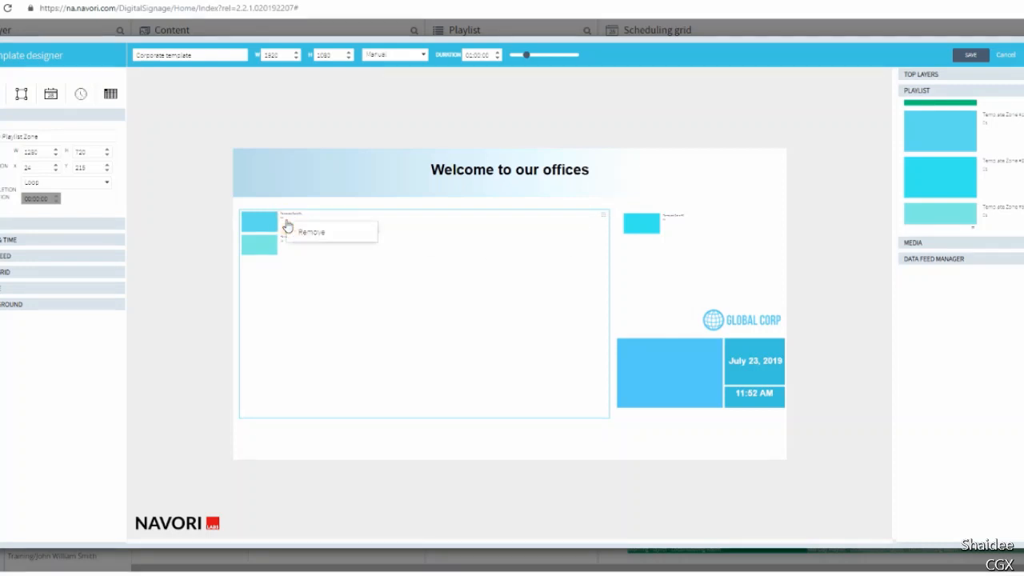
left_click(303, 232)
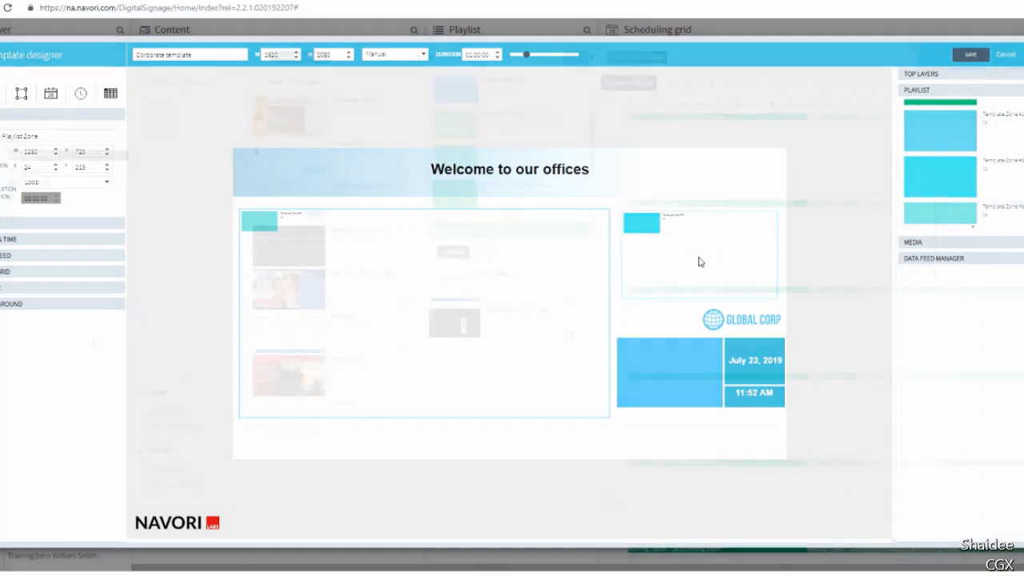
- Add the Corporate template to Afternoon Playlist - Local and publish it to all Meeting Room players
left_click_drag(298, 199, 496, 298)
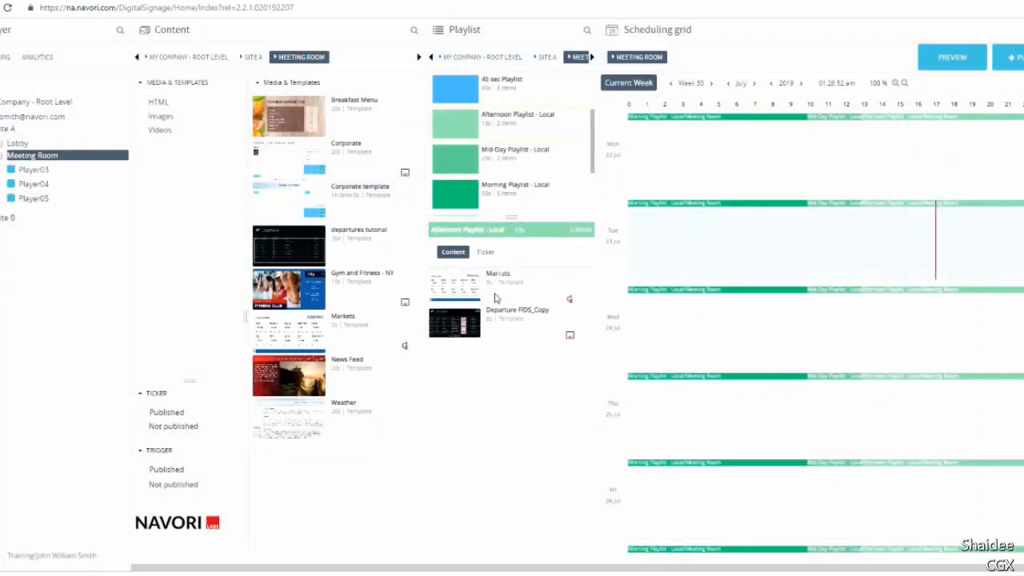
right_click(36, 158)
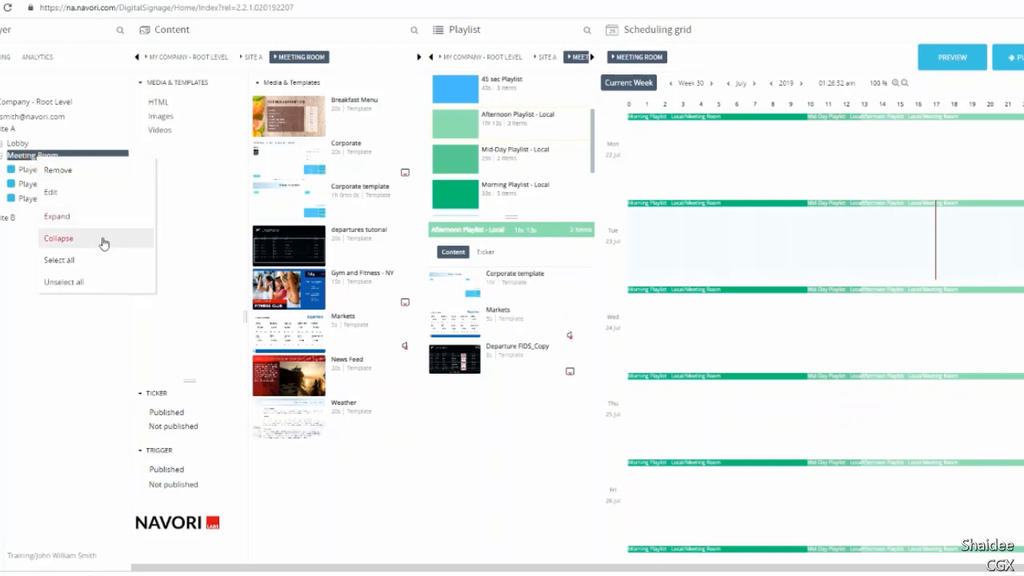
left_click(80, 261)
left_click(1009, 58)
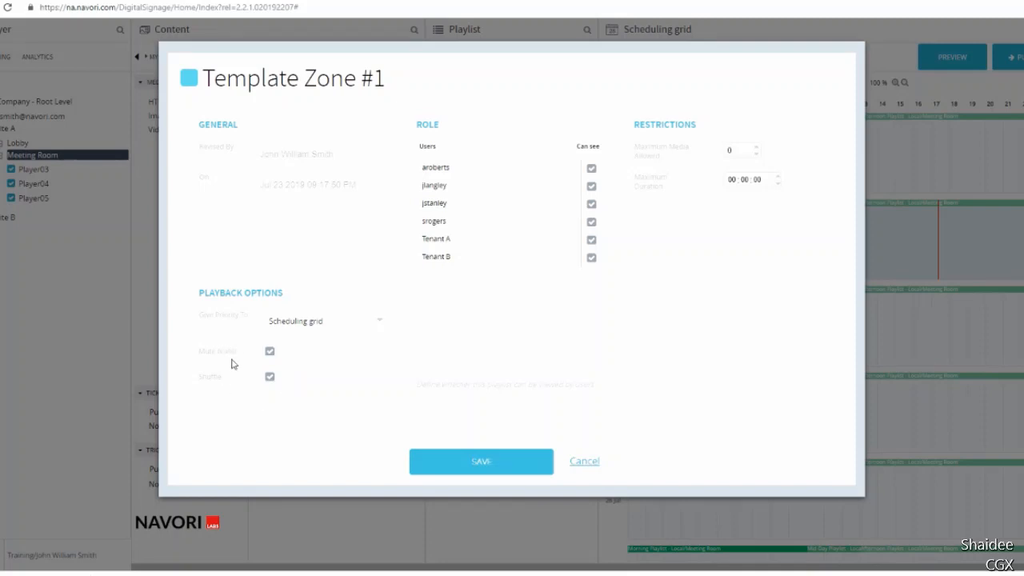
- Save Template Zone #1 with the mute and shuffle playback options enabled
left_click(457, 467)
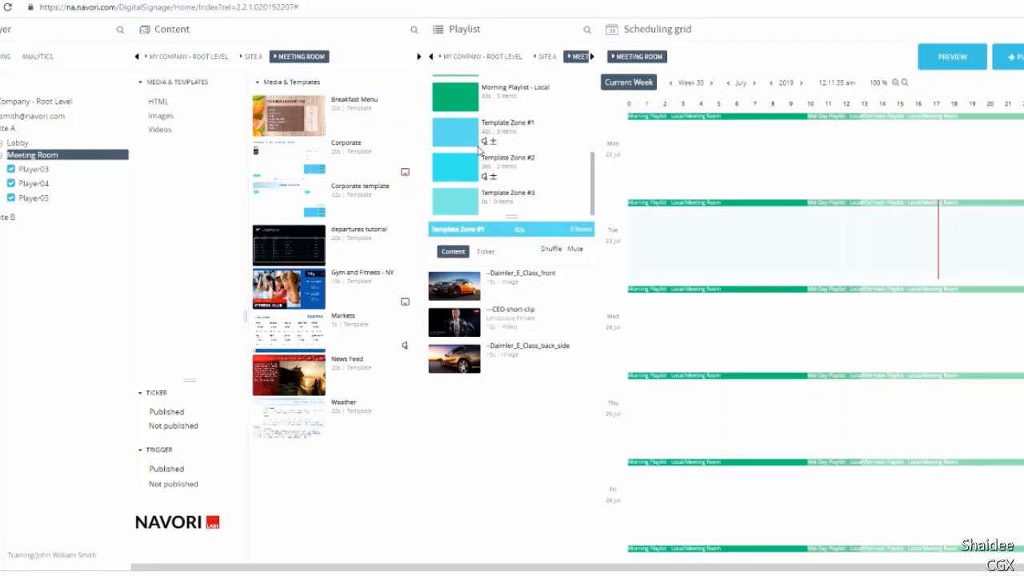
left_click(480, 150)
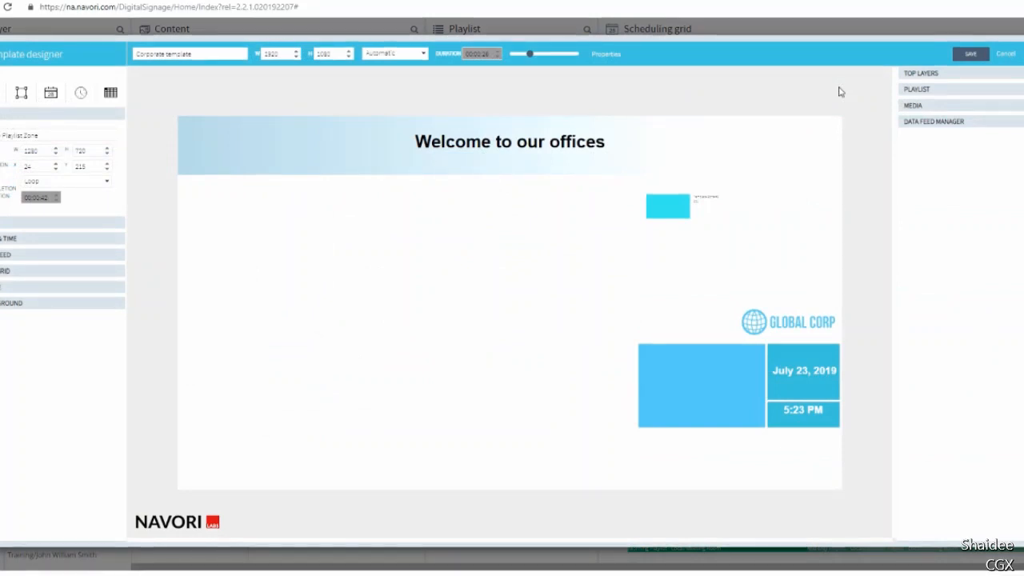
- Search the media for jpg, place the airport image as a media zone below the banner at X about 33, and add both Daimler images to it
left_click(917, 108)
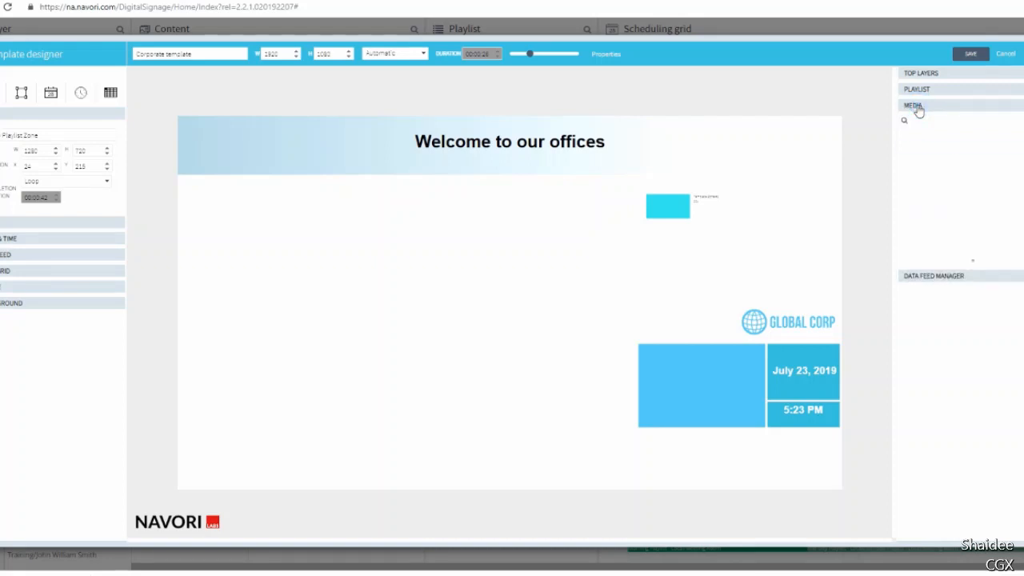
left_click(954, 123)
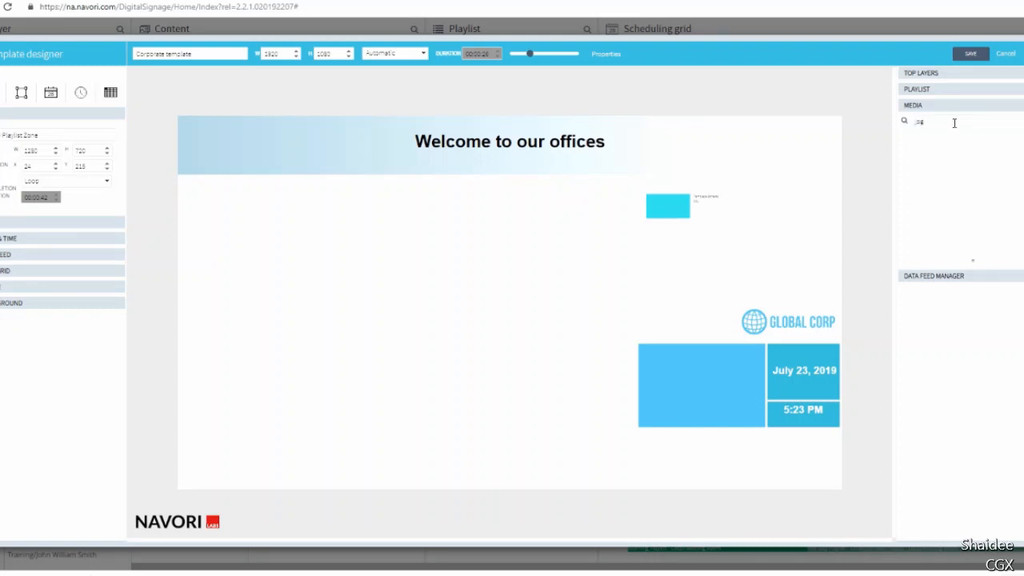
type("jpg")
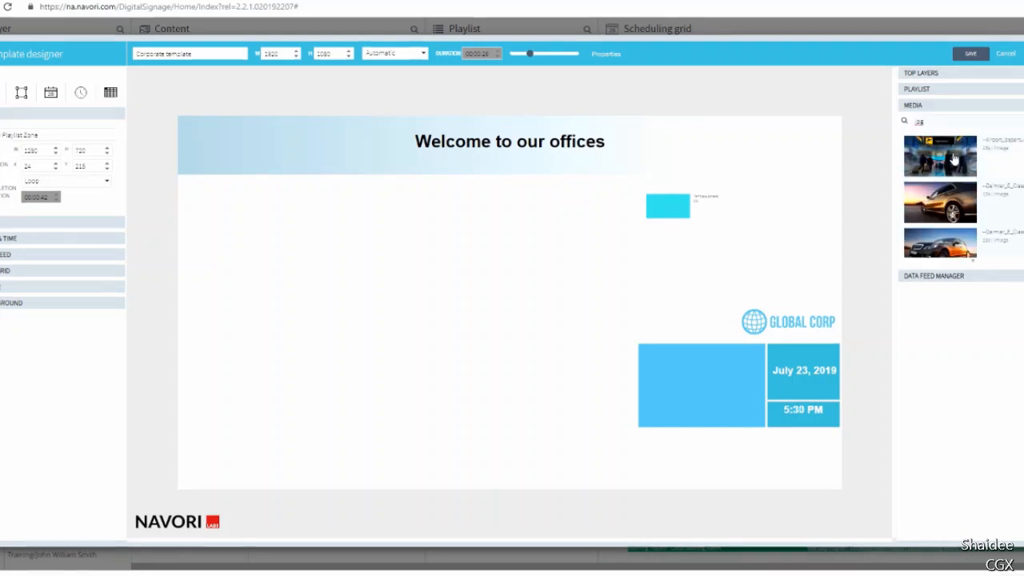
left_click_drag(944, 156, 316, 225)
left_click_drag(287, 214, 287, 212)
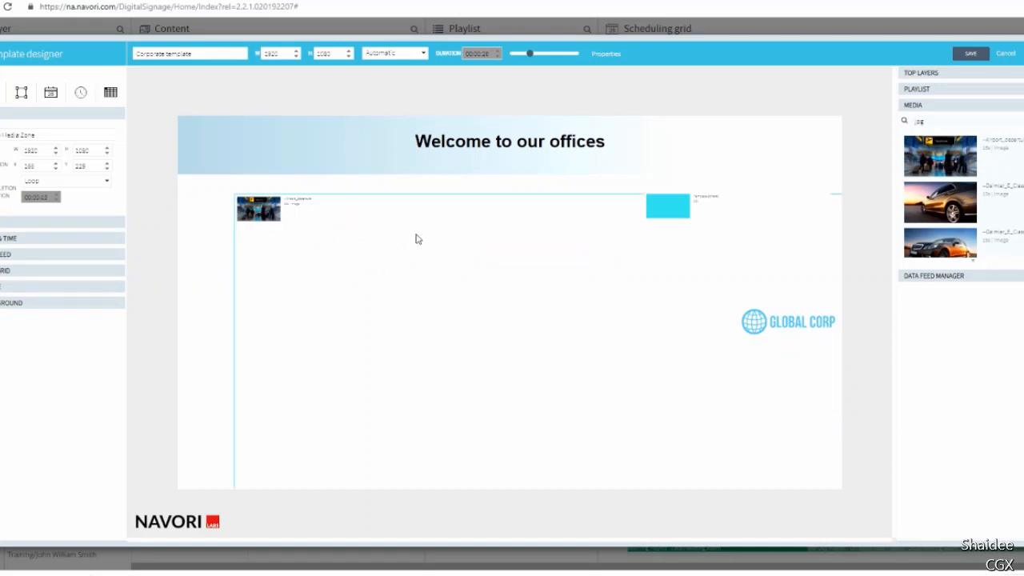
left_click_drag(430, 234, 384, 224)
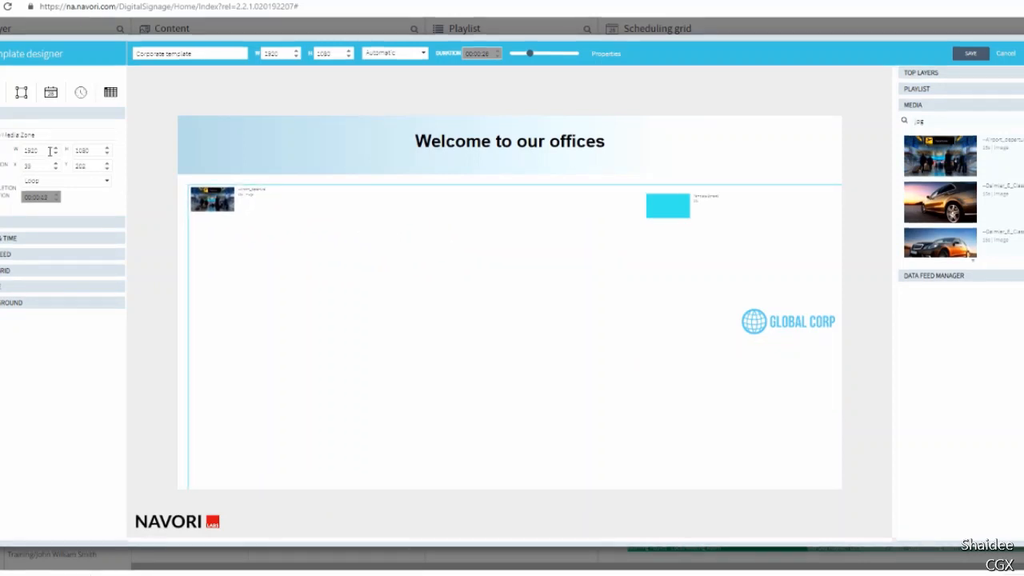
left_click_drag(942, 202, 317, 264)
left_click_drag(956, 242, 343, 224)
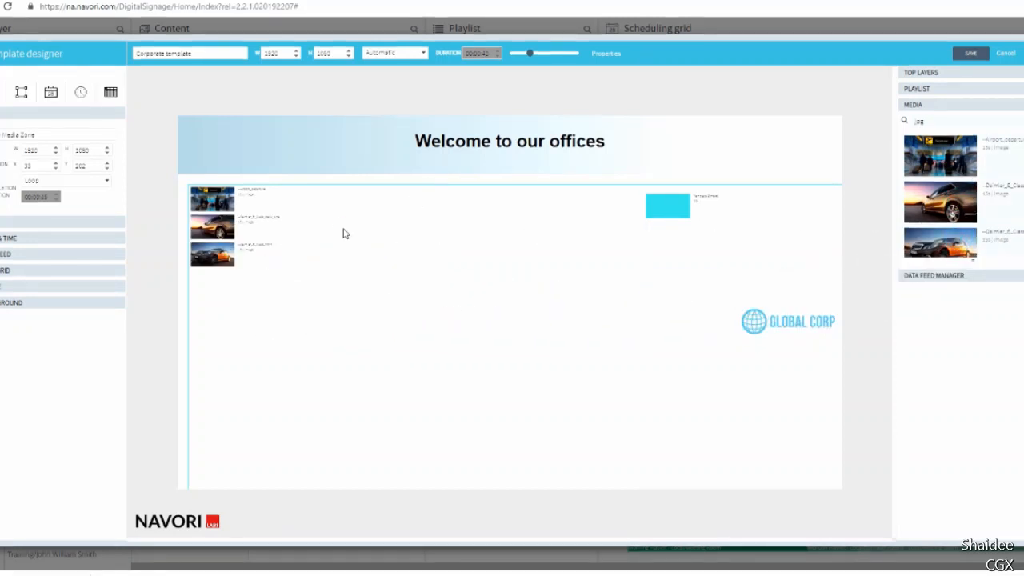
- Remove the Daimler back-side image from the media zone and order the airport image after the Daimler front image
left_click(286, 268)
right_click(230, 233)
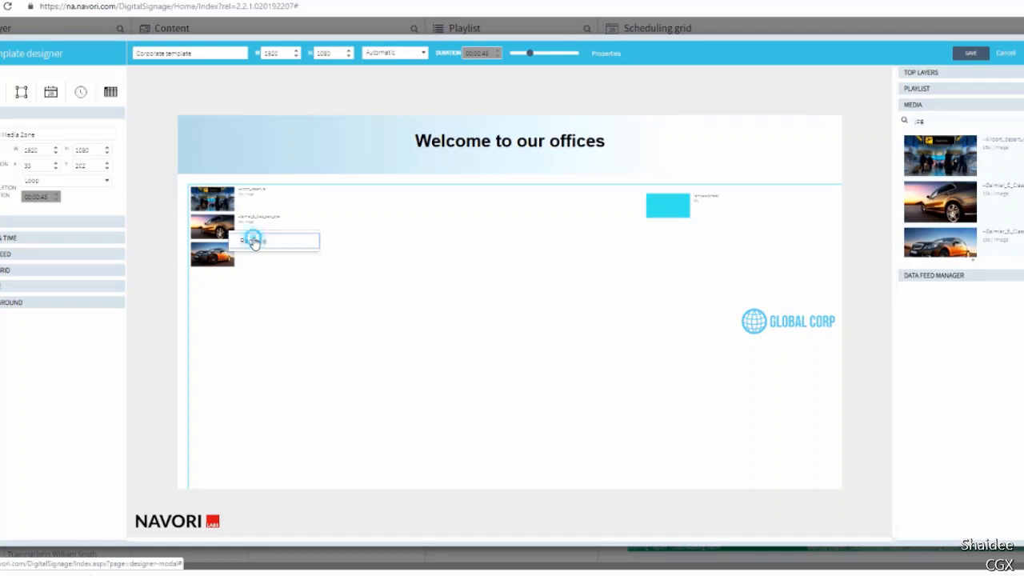
left_click(253, 241)
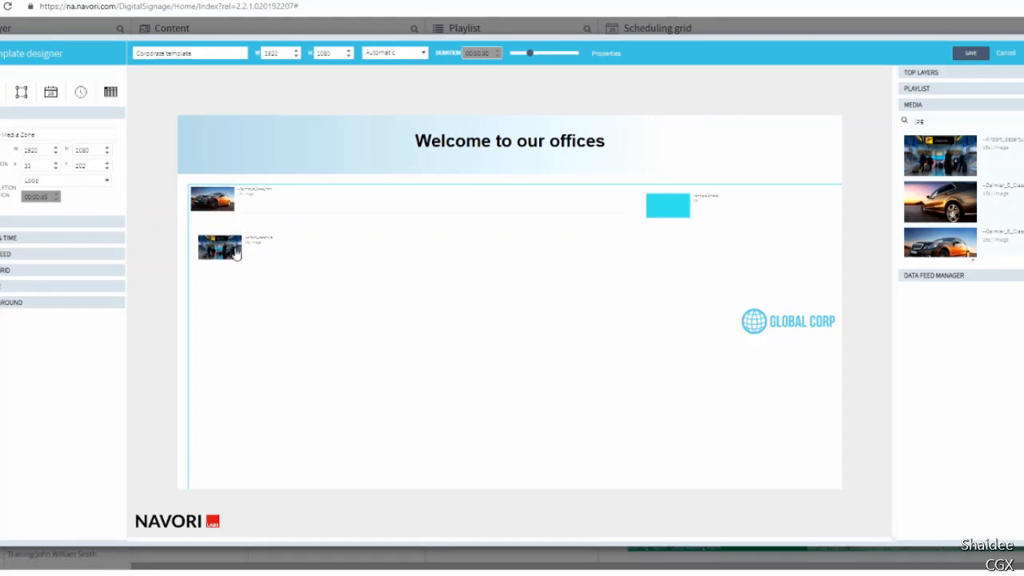
- Resize the media zone to 1280 wide and 720 high
double_click(41, 149)
type("1280")
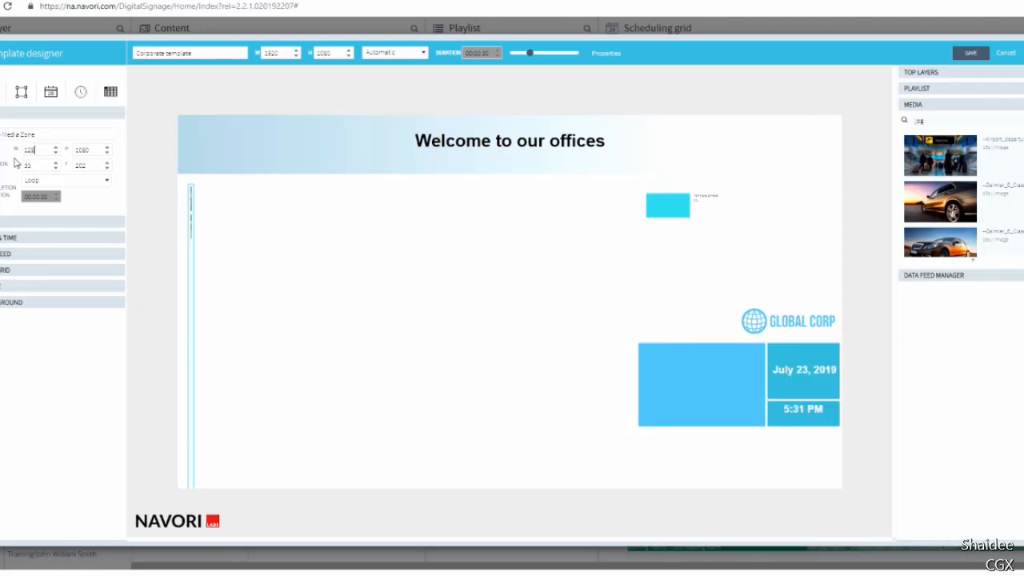
double_click(90, 149)
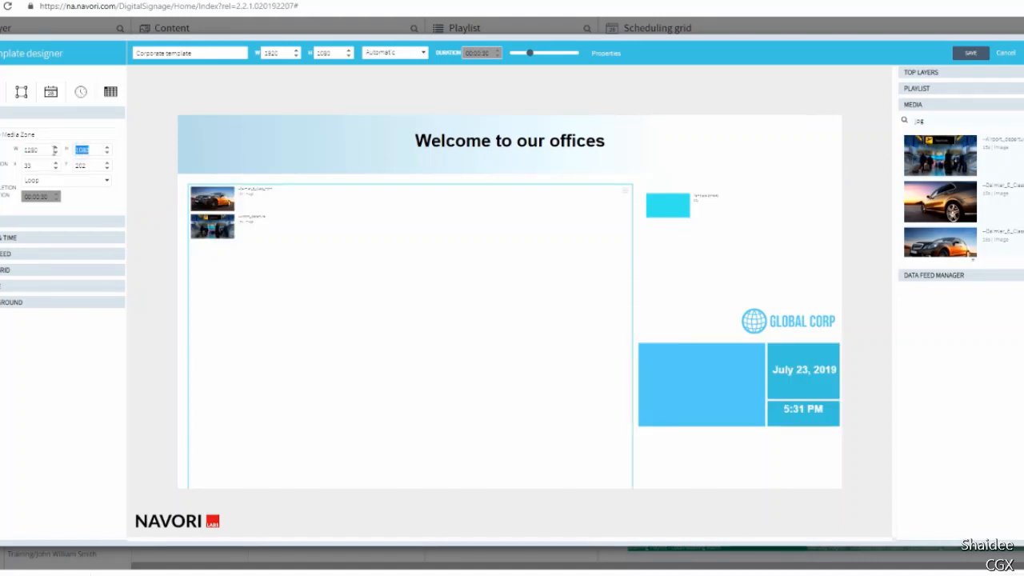
type("720")
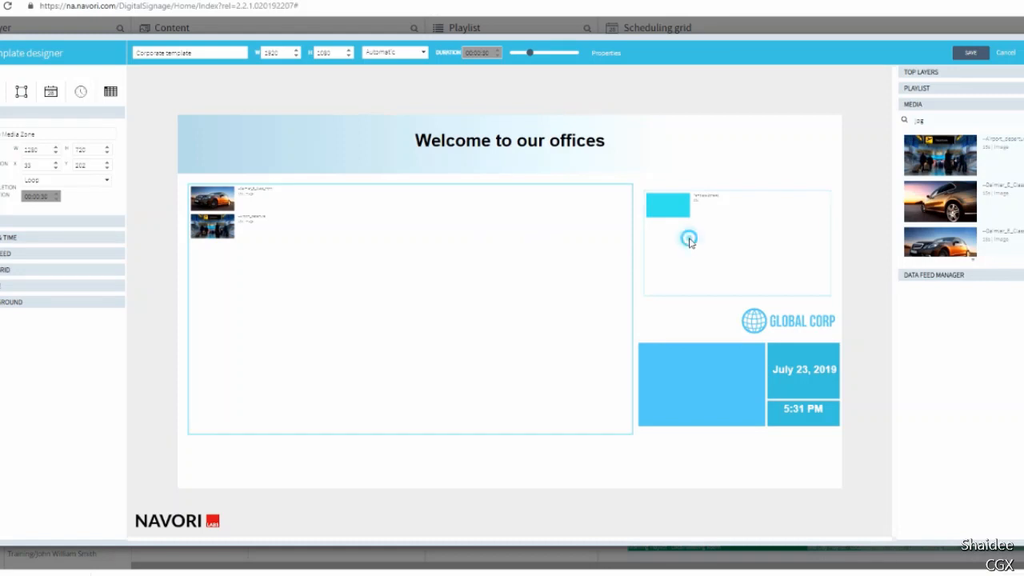
- Try to save the template with the small playlist zone overlapping the media zone, and move the zone back above the logo
left_click_drag(690, 238, 652, 220)
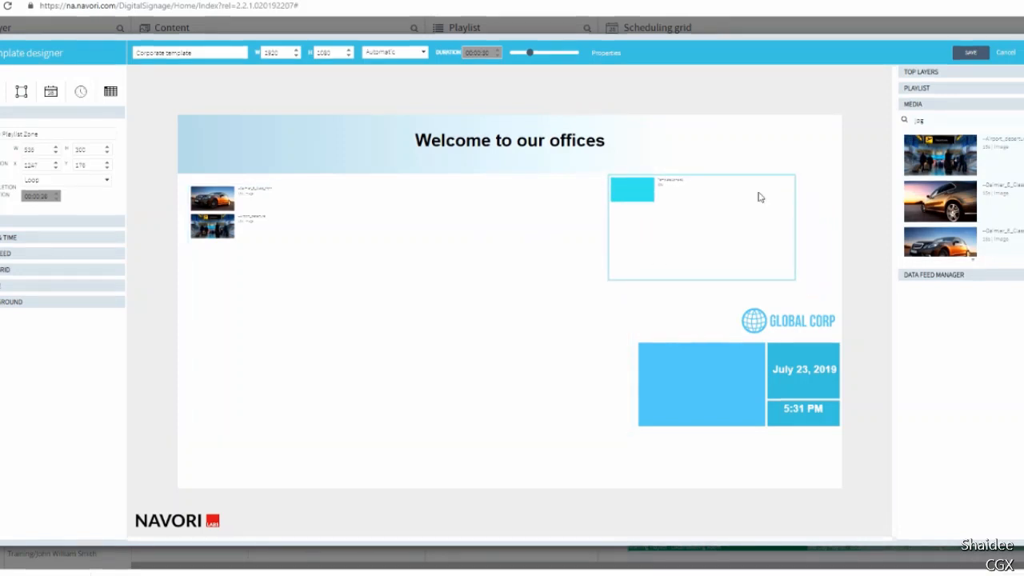
left_click(960, 53)
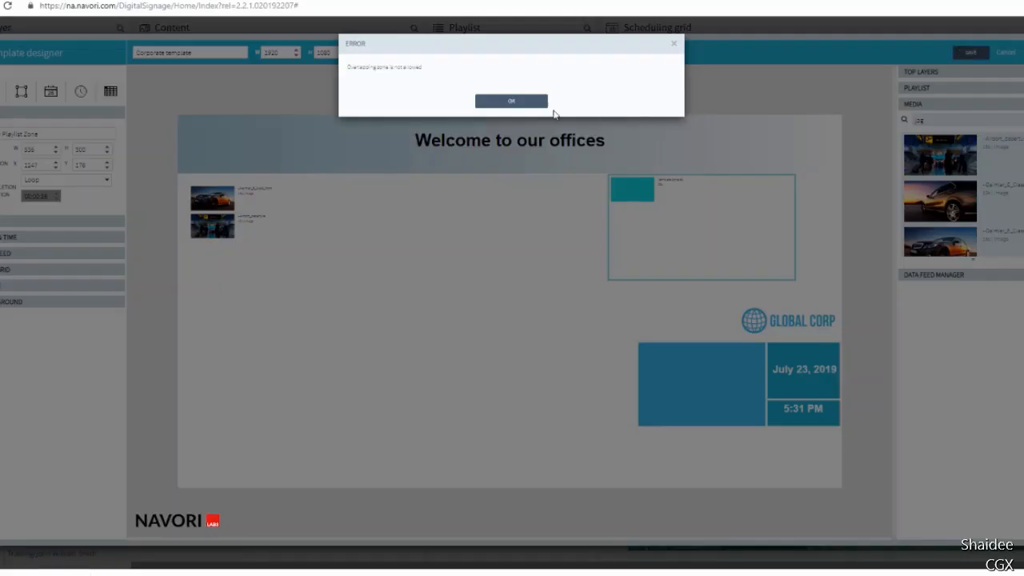
left_click(528, 101)
left_click_drag(692, 225, 748, 261)
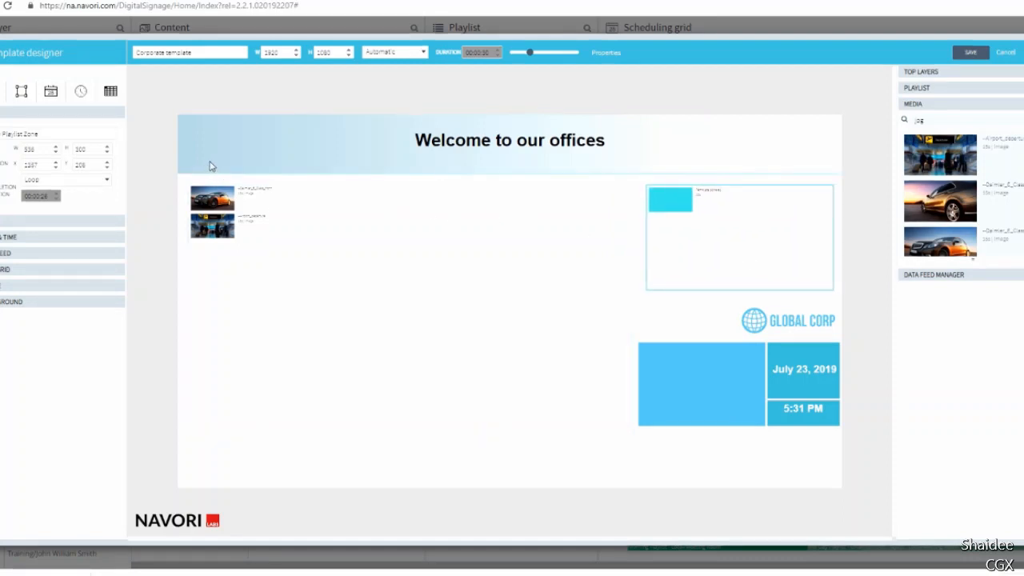
- Unlock the welcome heading, bring it to the front and shift it slightly down on the banner to Y about 37, saving the template
left_click(456, 136)
right_click(454, 133)
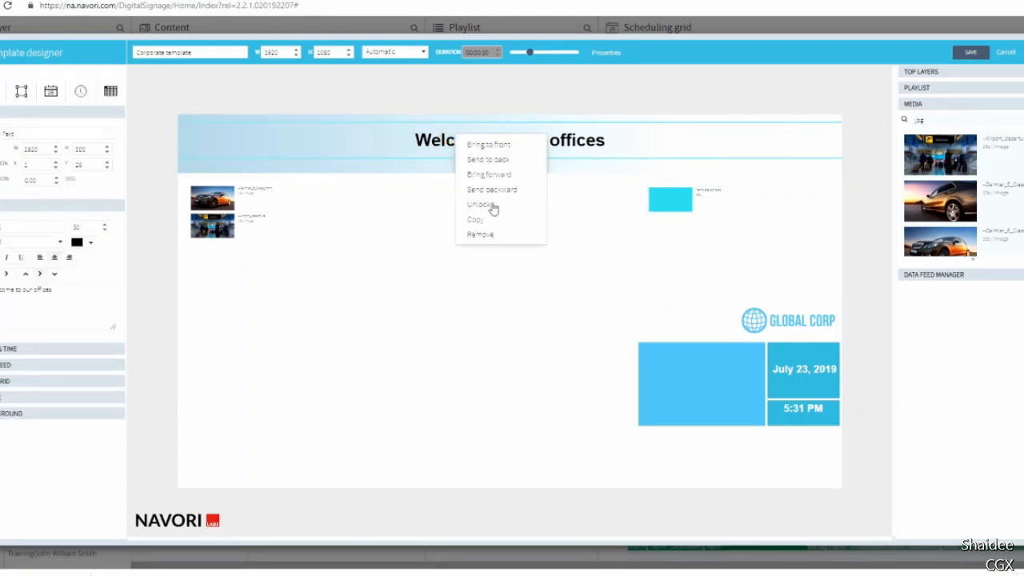
left_click(492, 205)
right_click(478, 140)
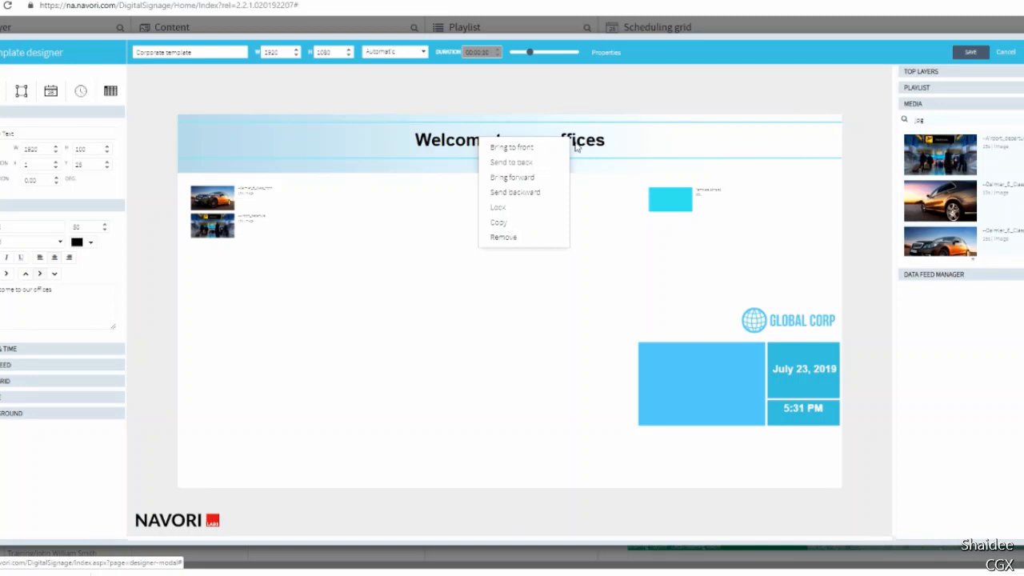
left_click(526, 147)
mouse_move(560, 142)
left_mouse_down()
mouse_move(549, 238)
mouse_move(534, 256)
mouse_move(579, 227)
mouse_move(575, 142)
mouse_move(547, 145)
left_mouse_up()
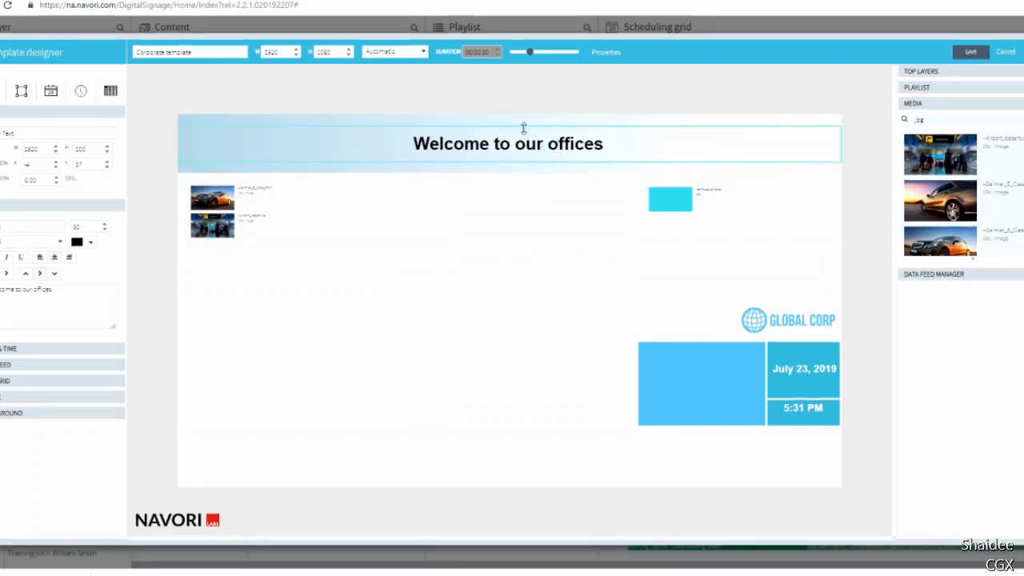
left_click(963, 53)
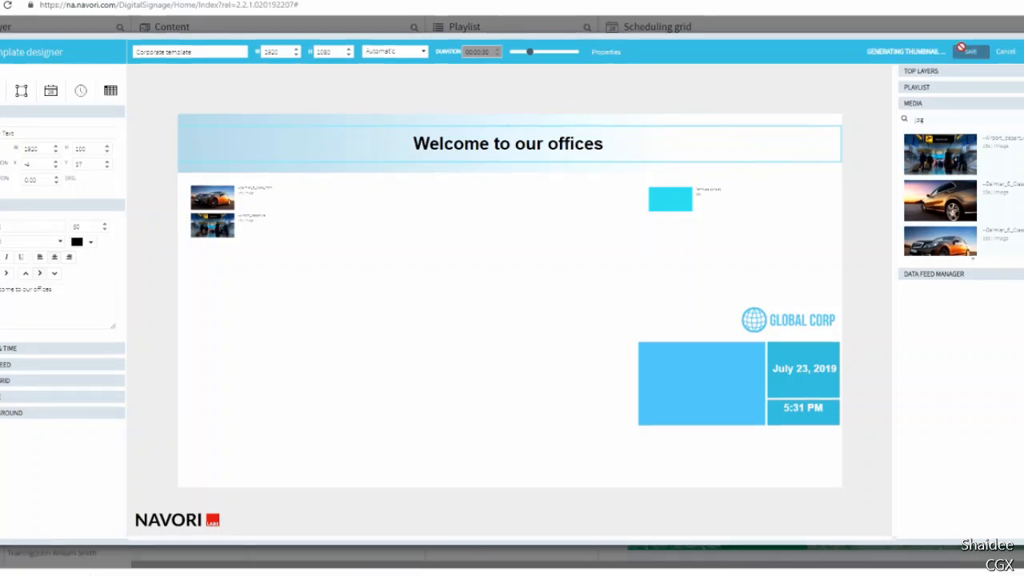
- Open the Corporate template's properties and switch its Enabled option off and back on
left_click(605, 54)
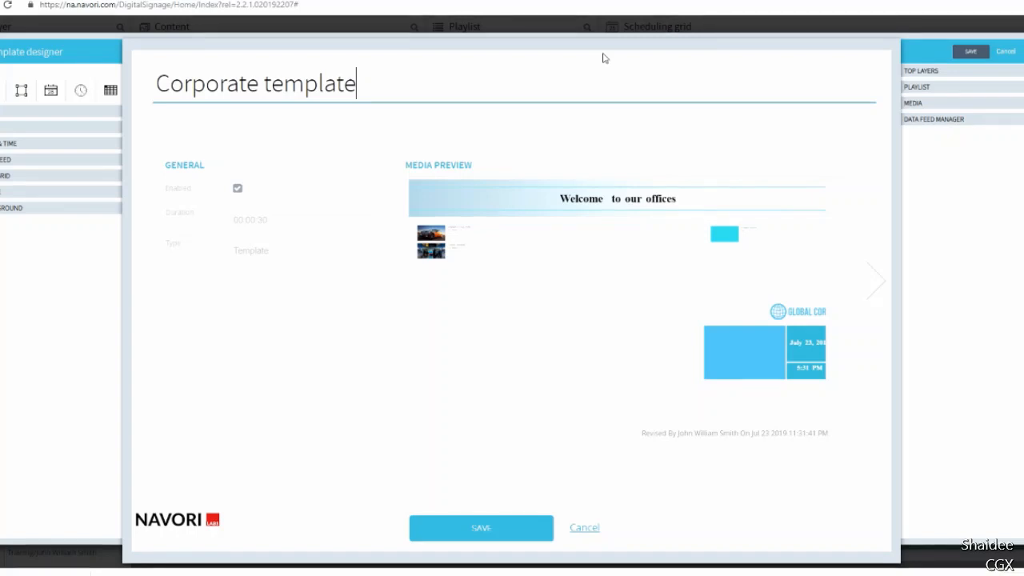
left_click(237, 190)
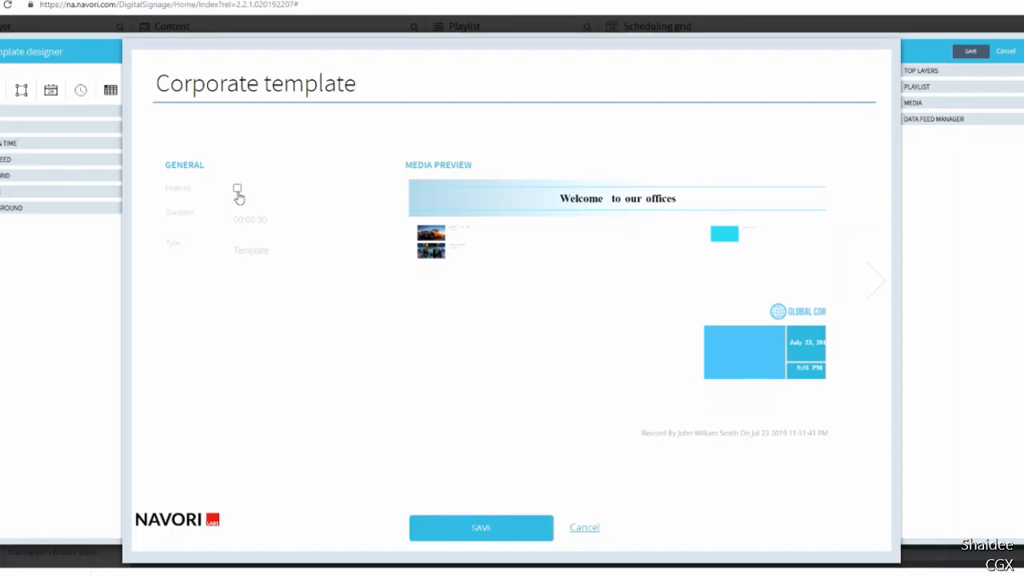
left_click(238, 192)
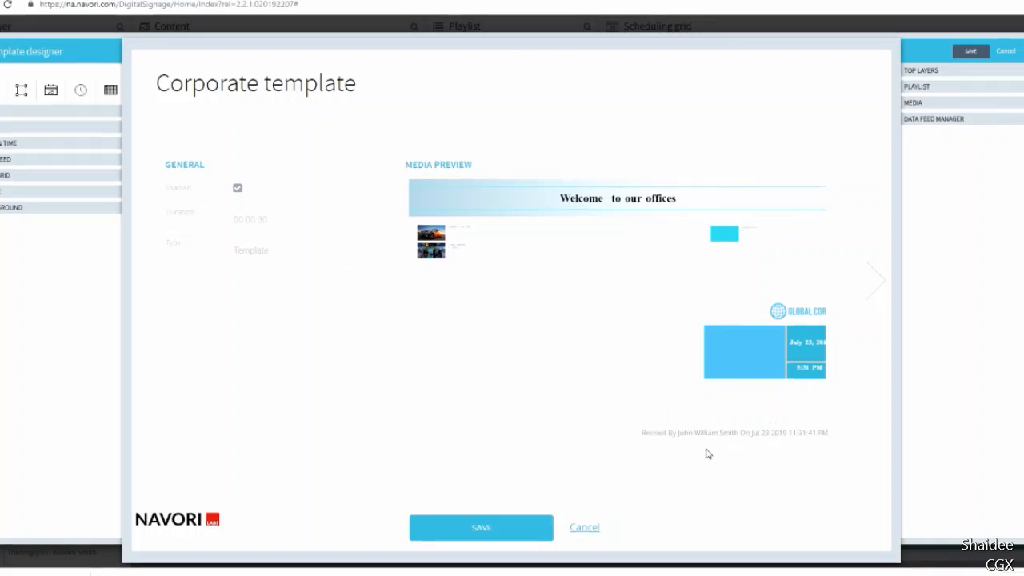
- Enable both playback options for the Corporate template, including Mute, and include the Corporate and Landscape tags
left_click(877, 279)
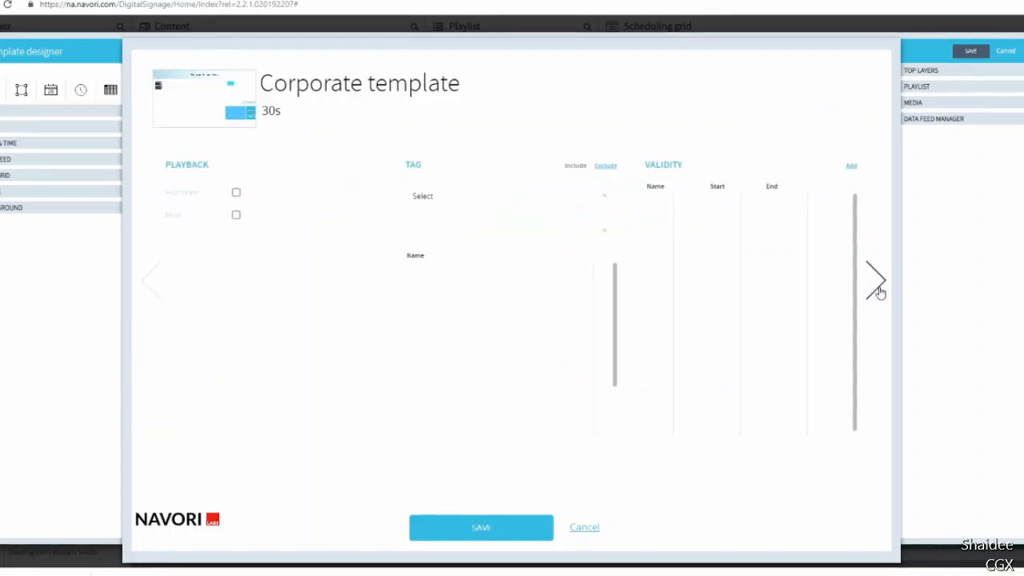
left_click(236, 193)
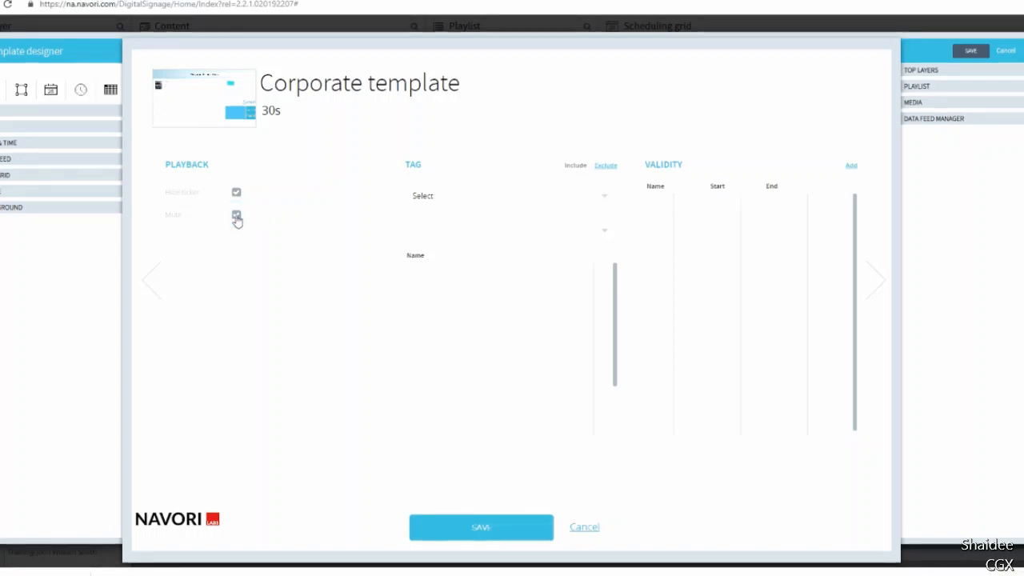
left_click(485, 197)
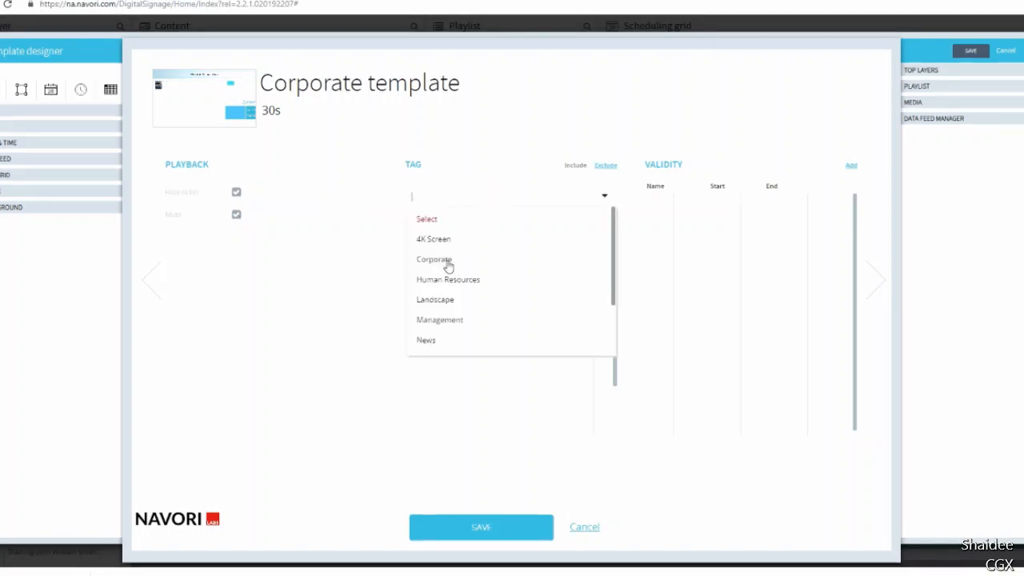
left_click(449, 261)
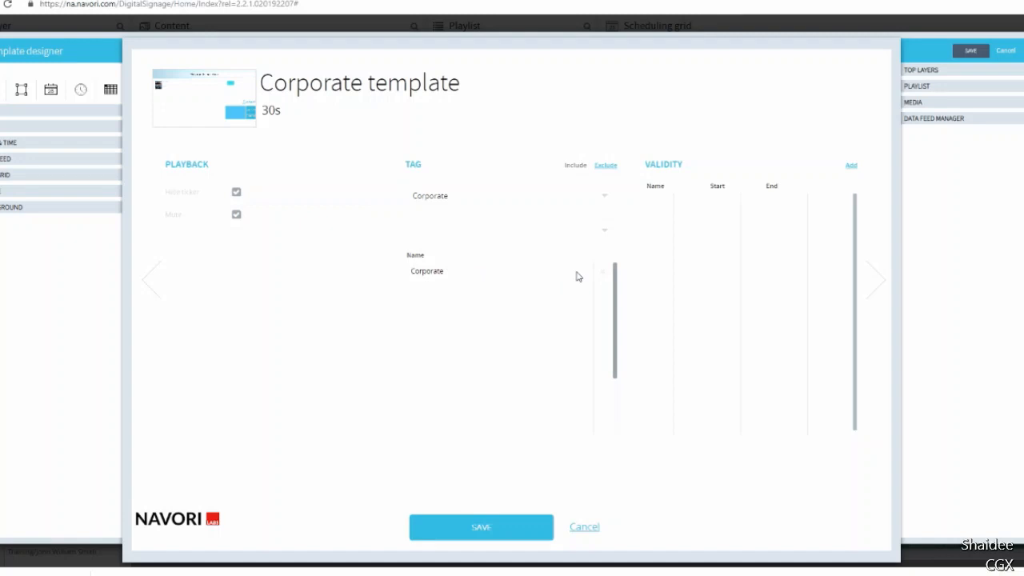
left_click(551, 196)
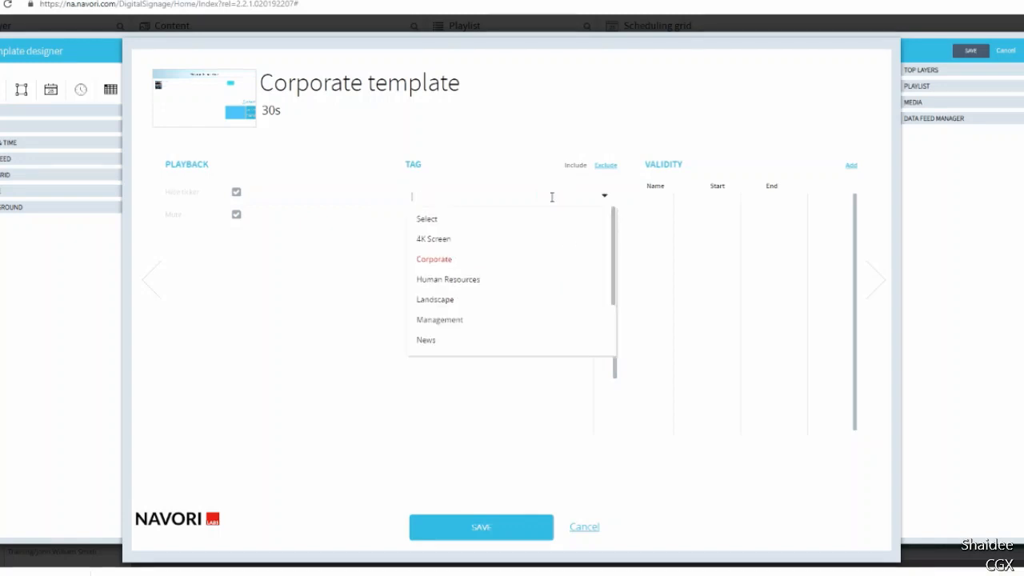
left_click(444, 299)
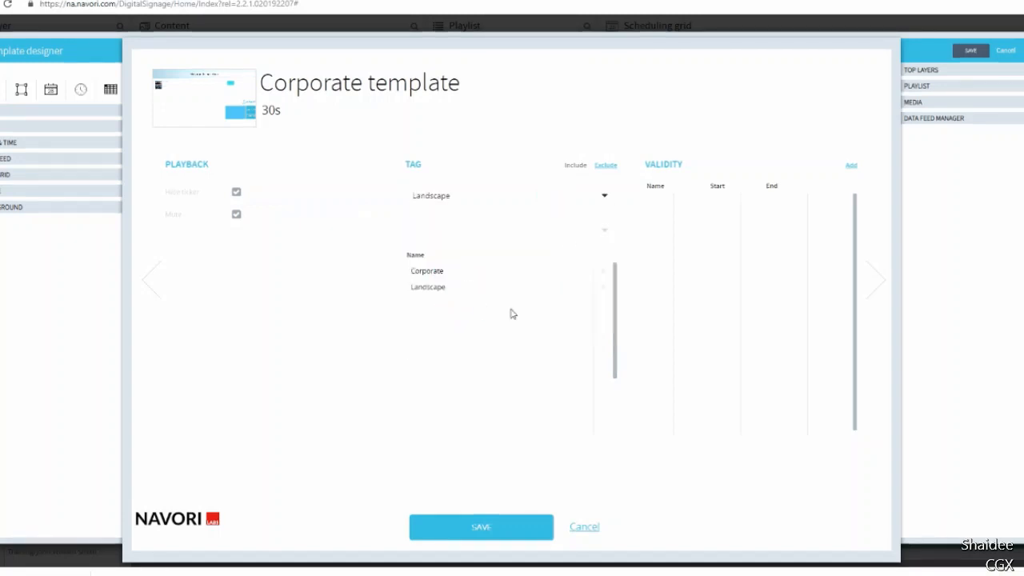
- Add a validity period to the template, open and accept its advanced validity settings, and remove the period
left_click(851, 166)
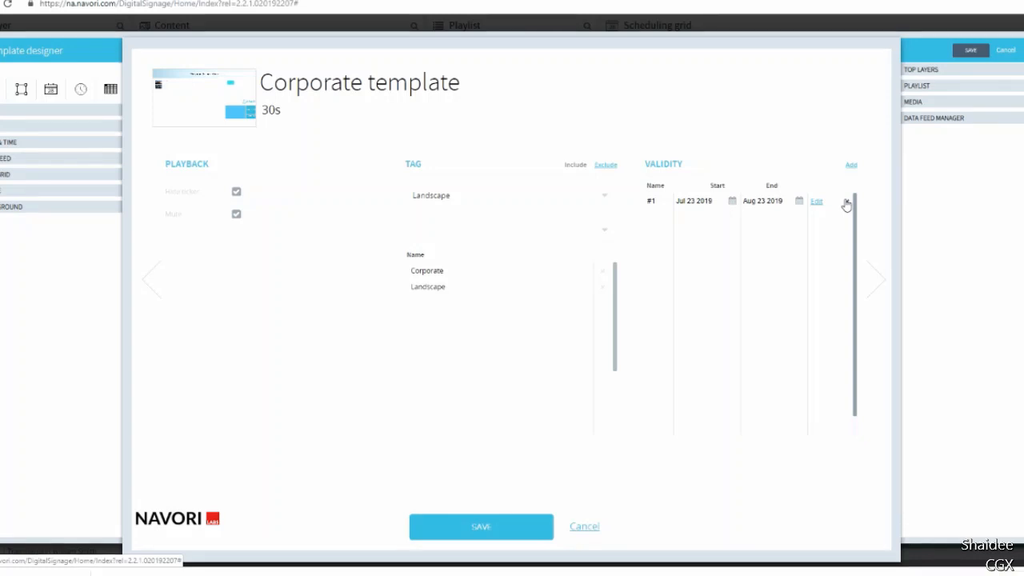
left_click(817, 202)
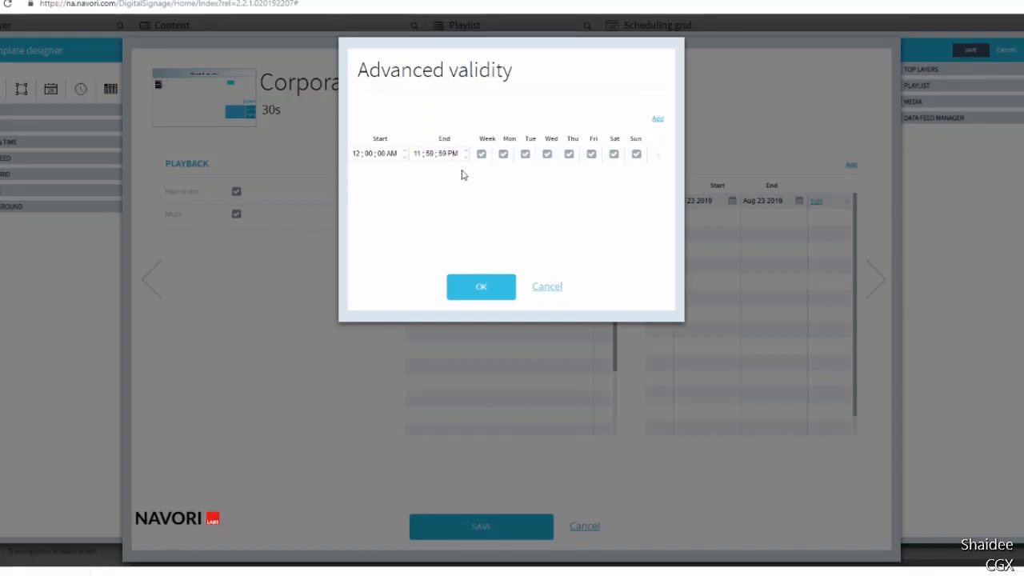
left_click(497, 282)
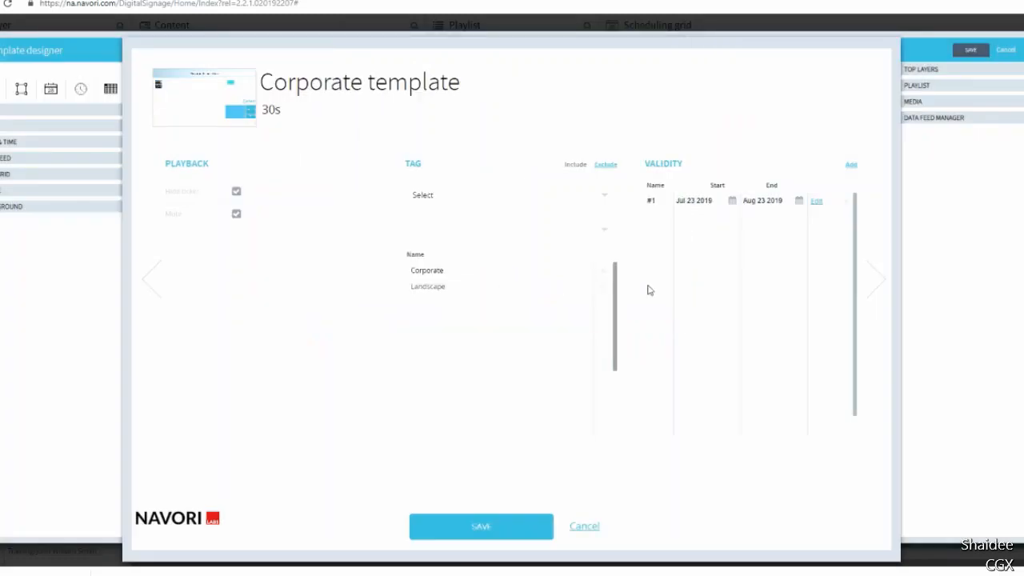
left_click(847, 201)
- Skip past the Play If conditions and enter Corporate as the template's keyword
left_click(876, 278)
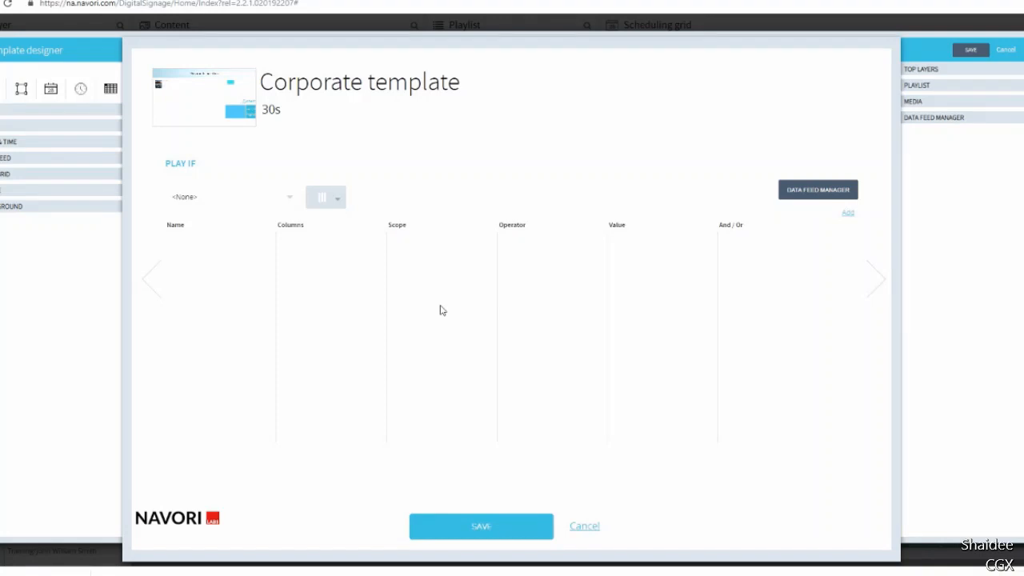
left_click(875, 277)
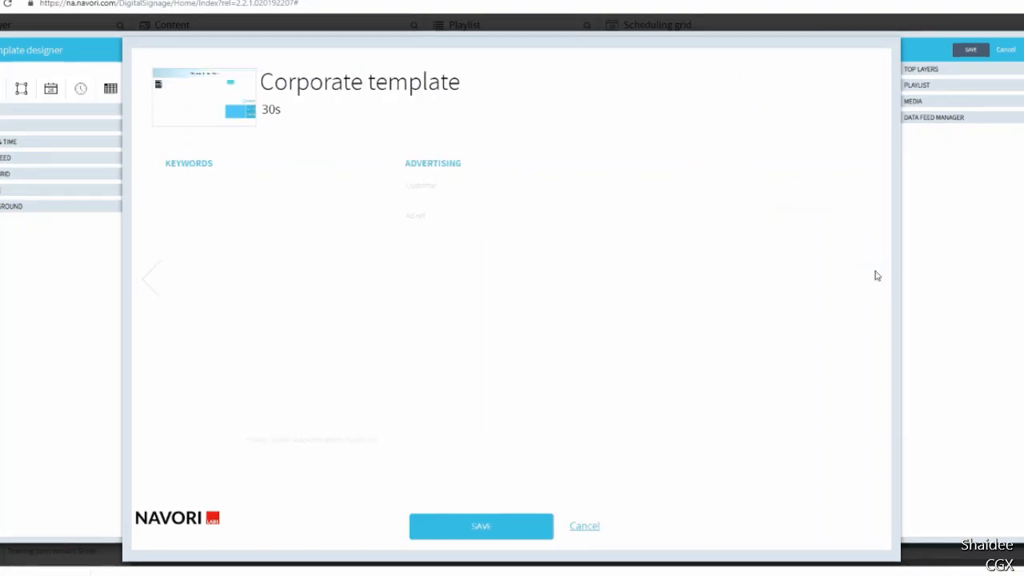
left_click(243, 195)
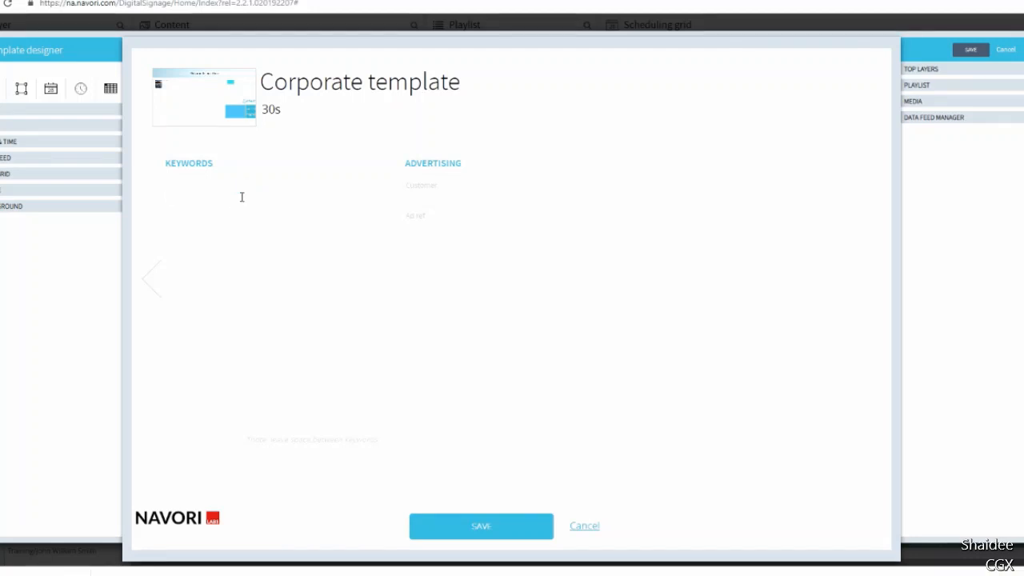
type("cor")
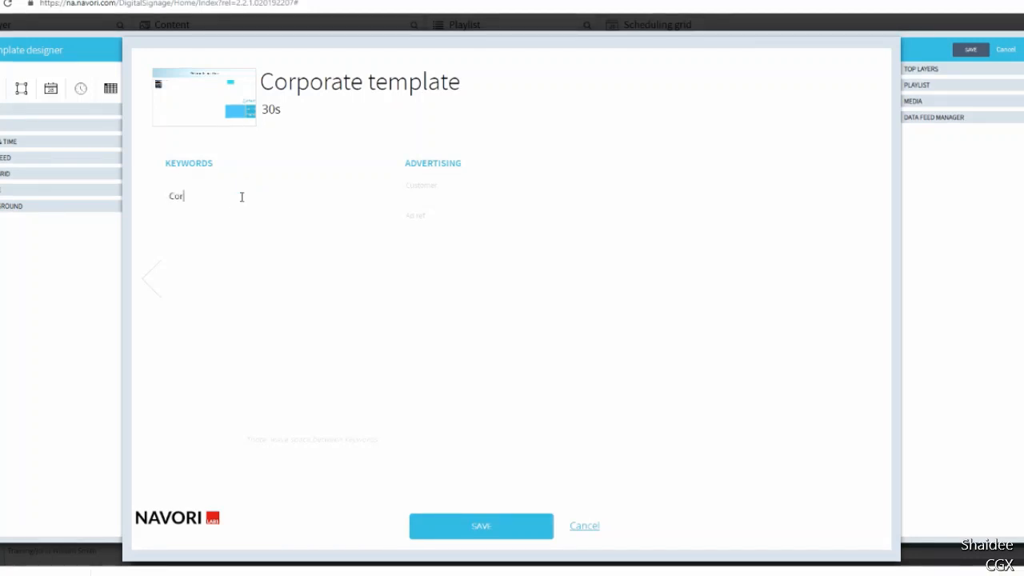
type("porate")
- Set the advertising customer to Coca Cola and the ad reference to Winter Campaign, and save the template properties
left_click(470, 191)
left_click(481, 188)
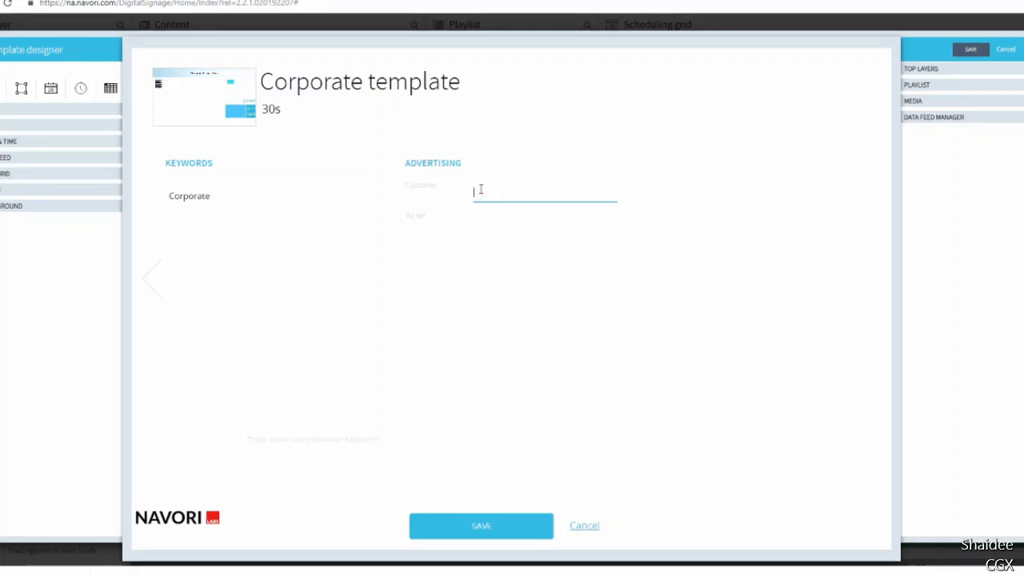
type("c")
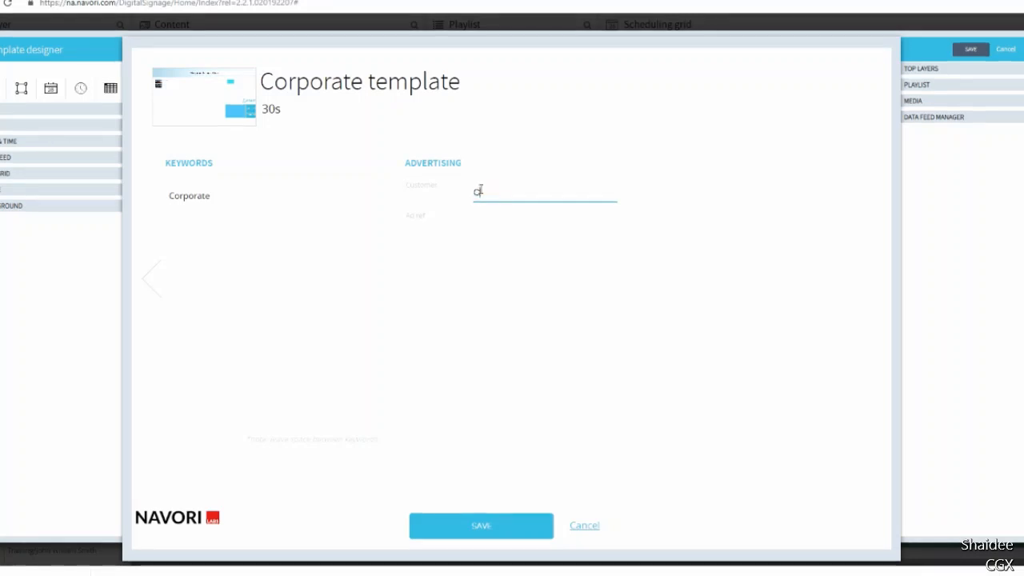
type("oca Cola")
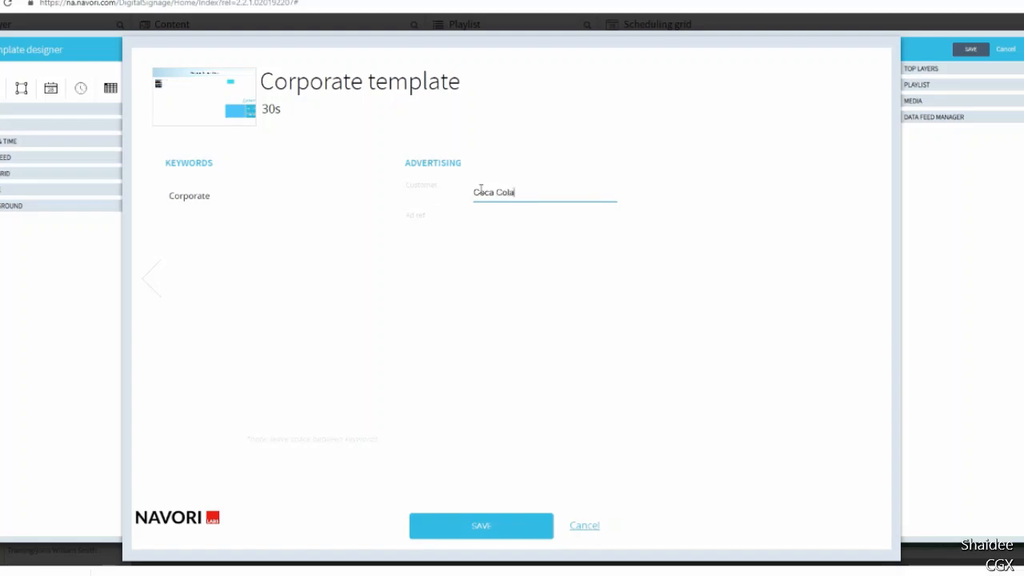
key("Tab")
type("W")
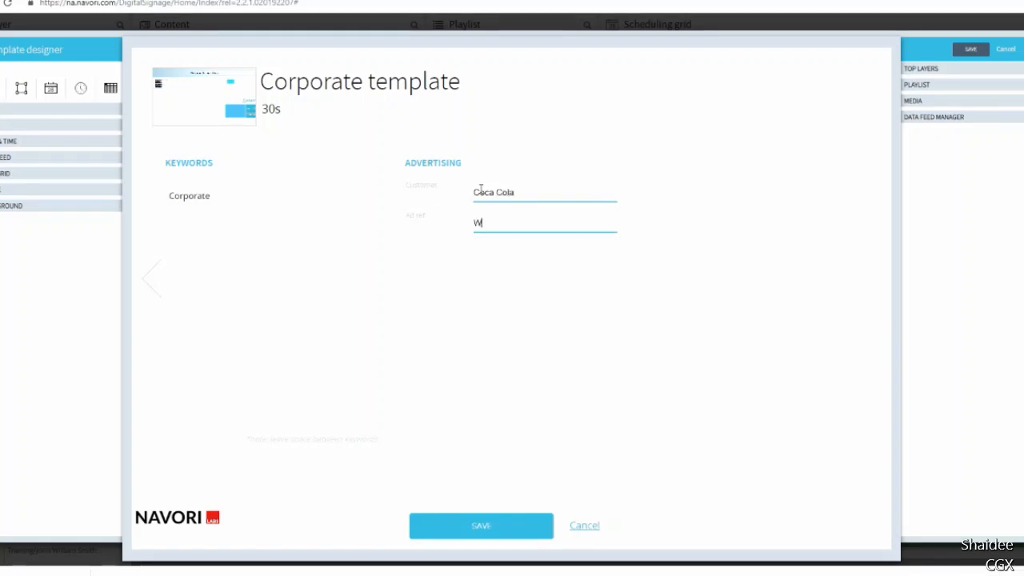
type("inter Campaign")
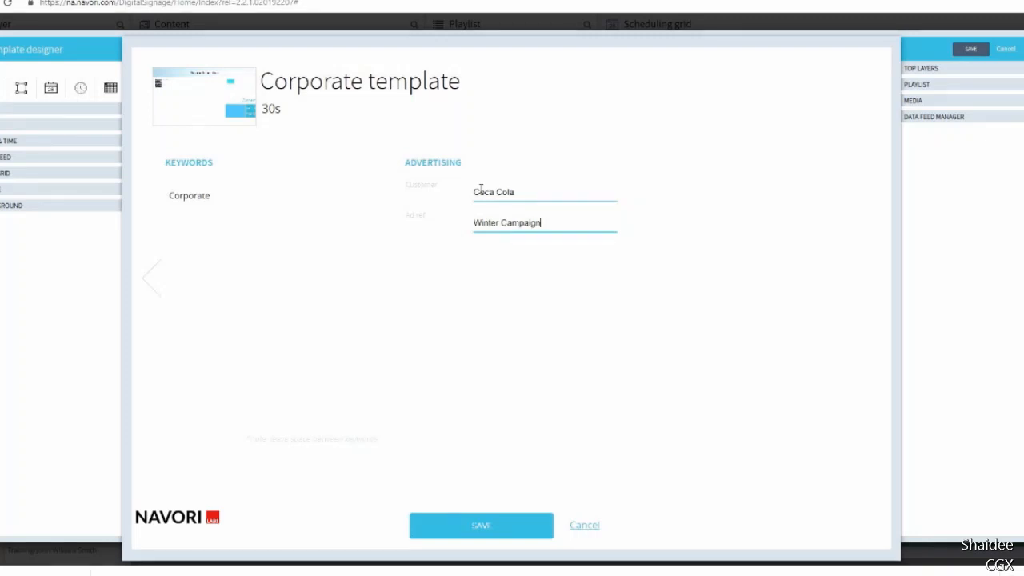
left_click(496, 524)
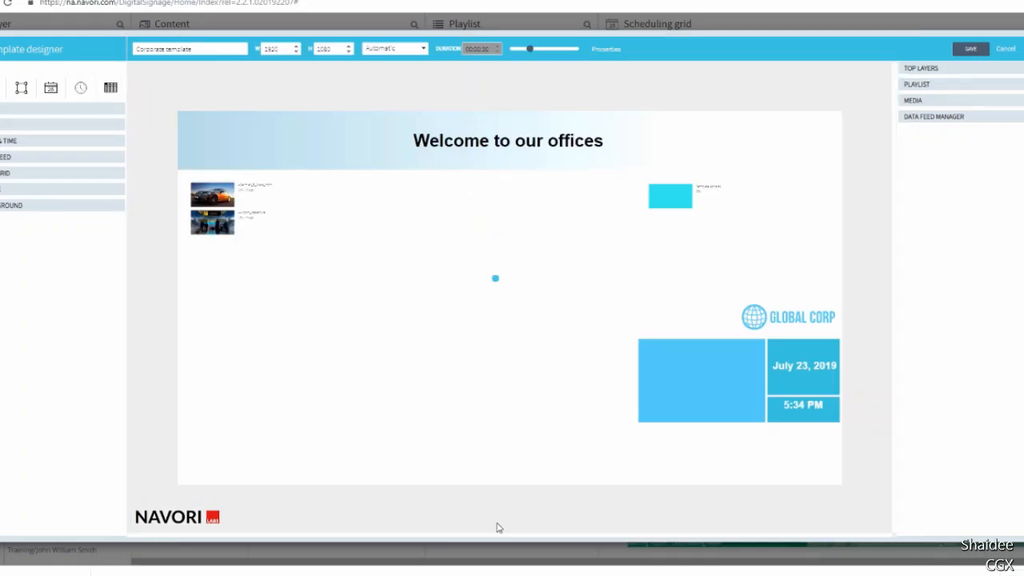